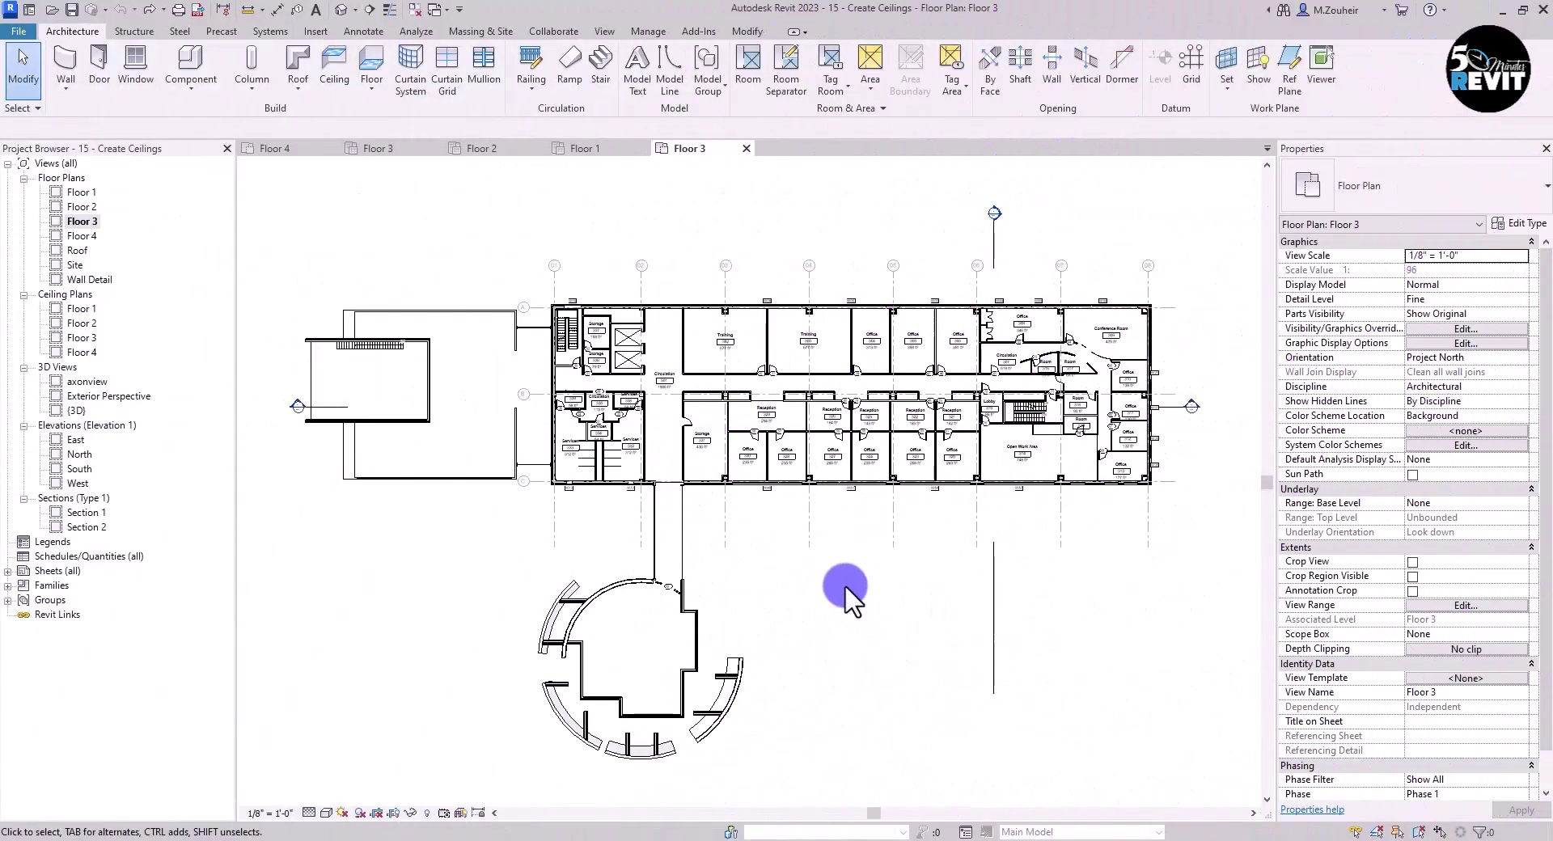
- Open the Floor 3 reflected ceiling plan and frame its north rooms
scroll(844, 584, up, 5)
middle_drag(822, 545, 854, 619)
scroll(838, 500, down, 4)
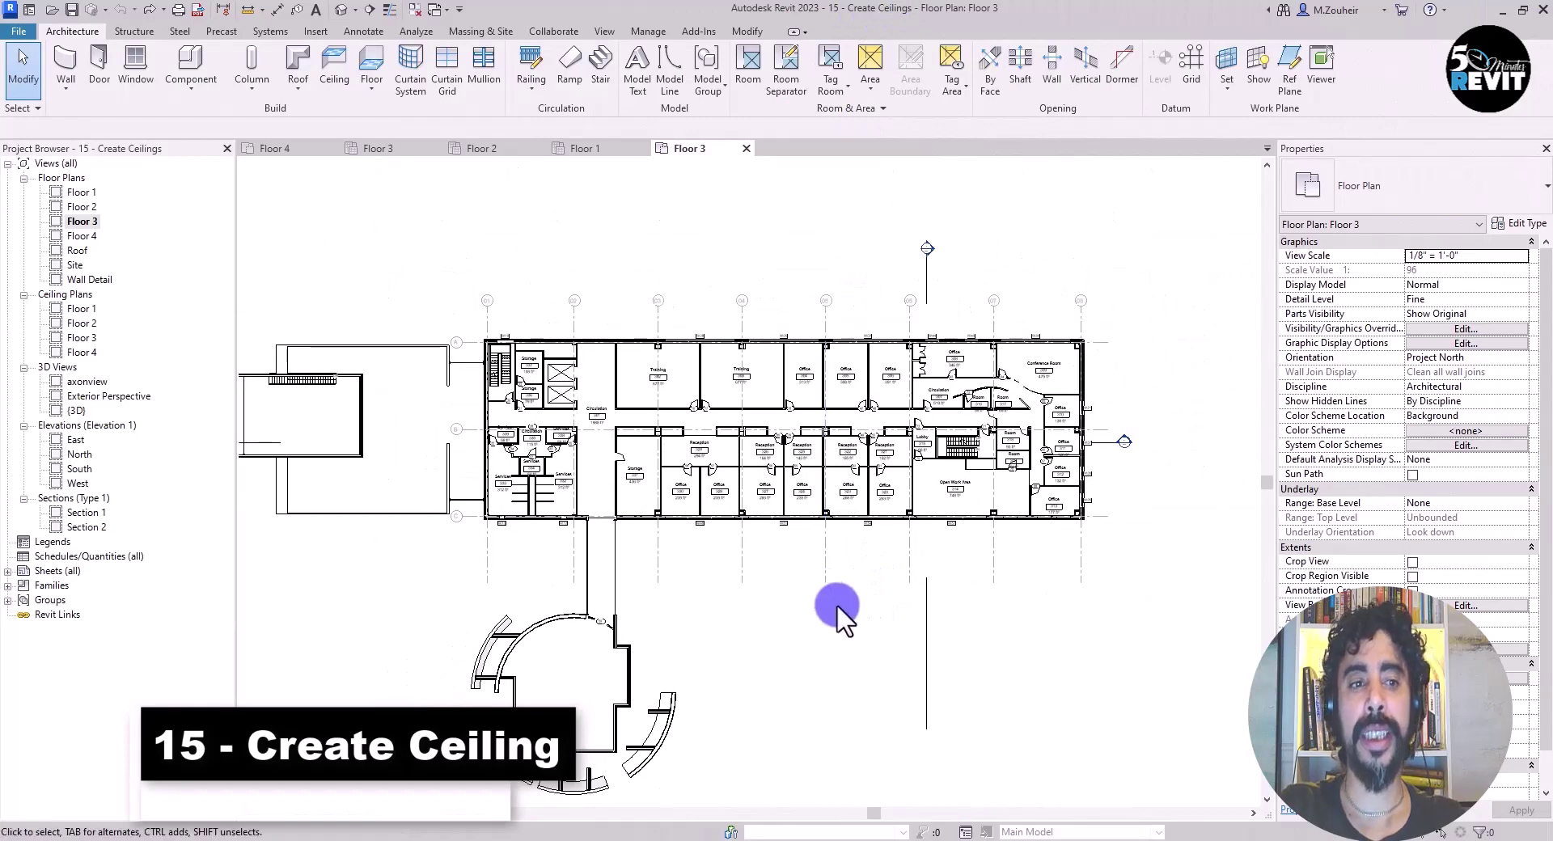
double_click(78, 337)
scroll(593, 483, up, 3)
middle_drag(705, 420, 655, 437)
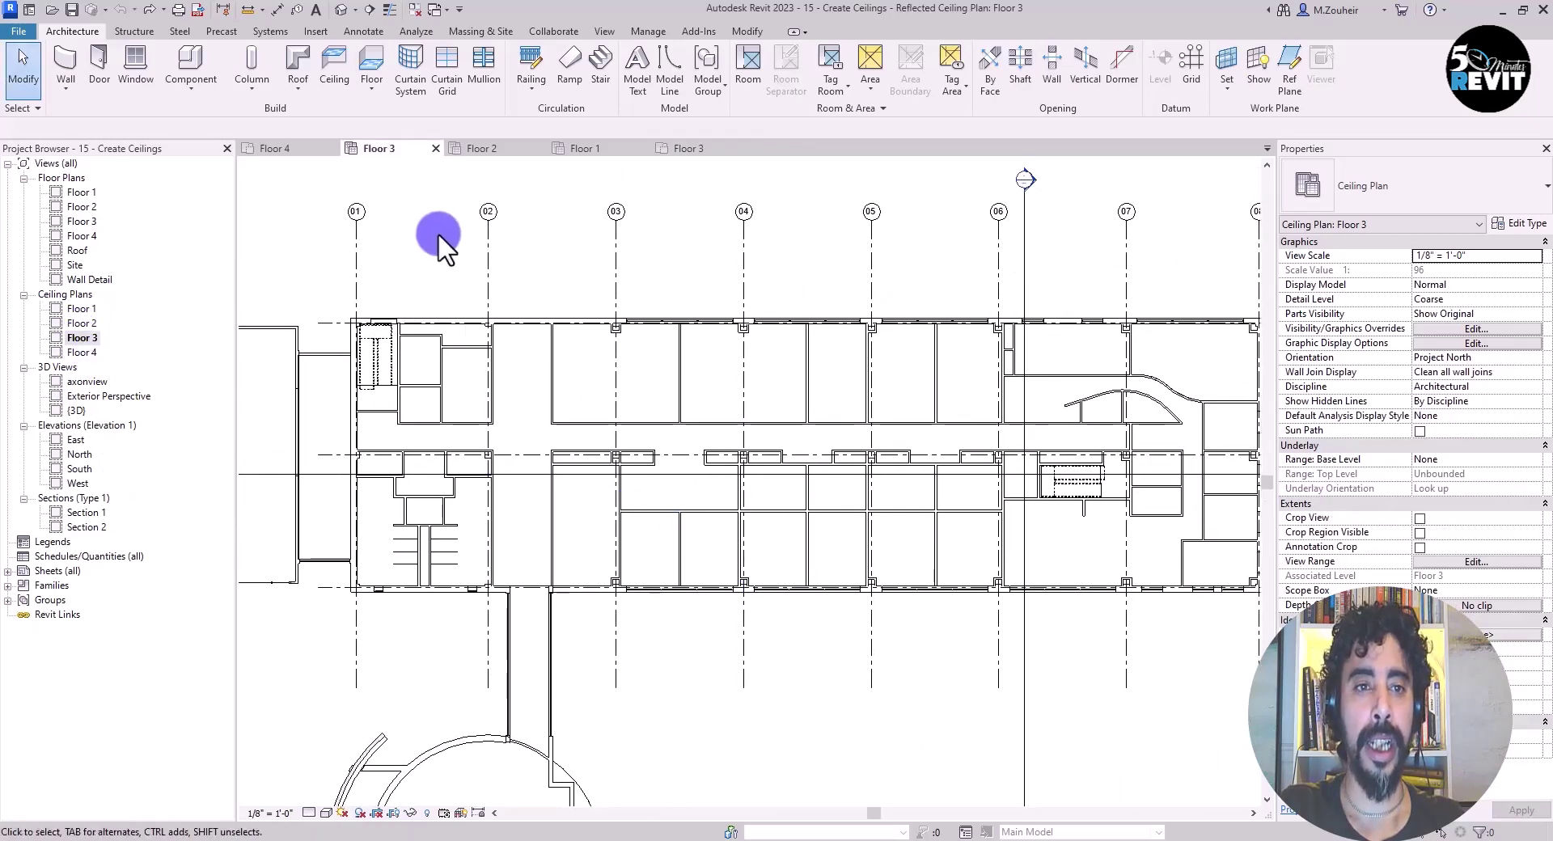
- Start the Ceiling tool and place a 2' x 2' ACT System ceiling in the first north room
click(334, 81)
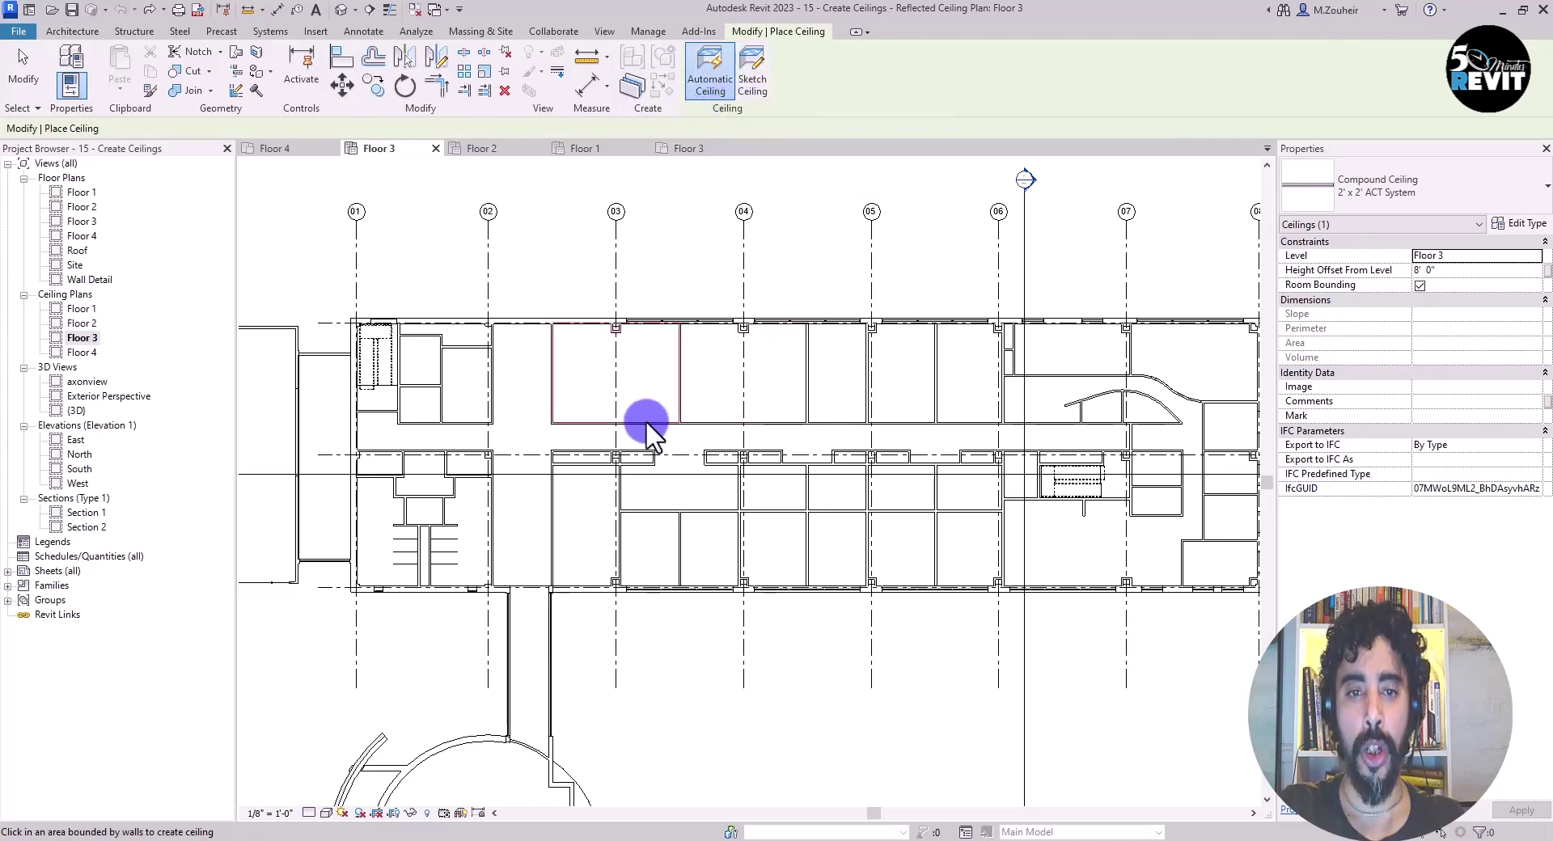
scroll(634, 408, up, 3)
scroll(630, 367, up, 1)
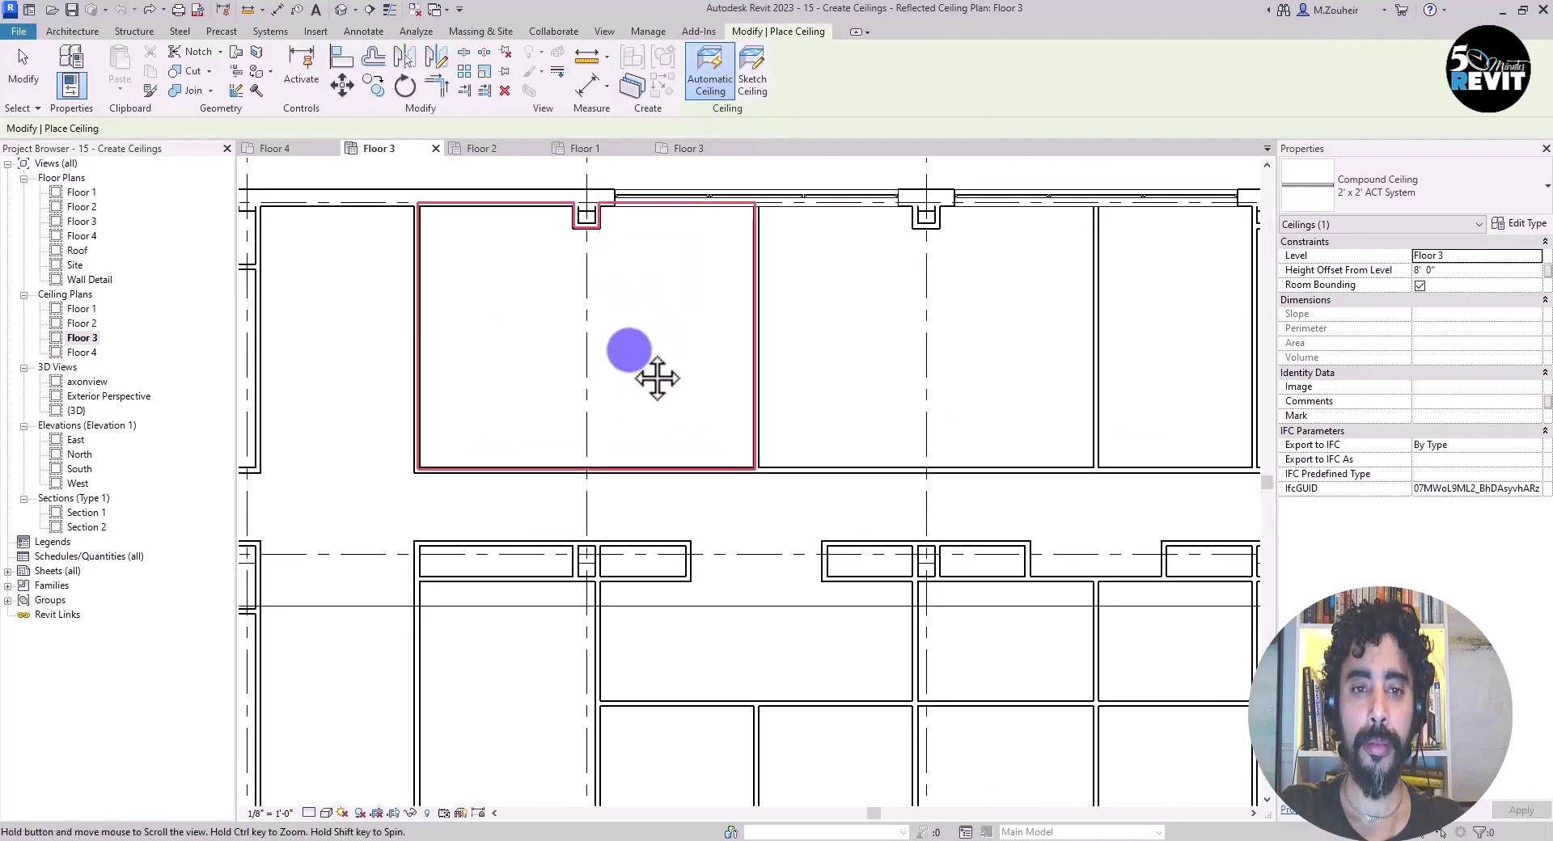
middle_drag(657, 378, 658, 460)
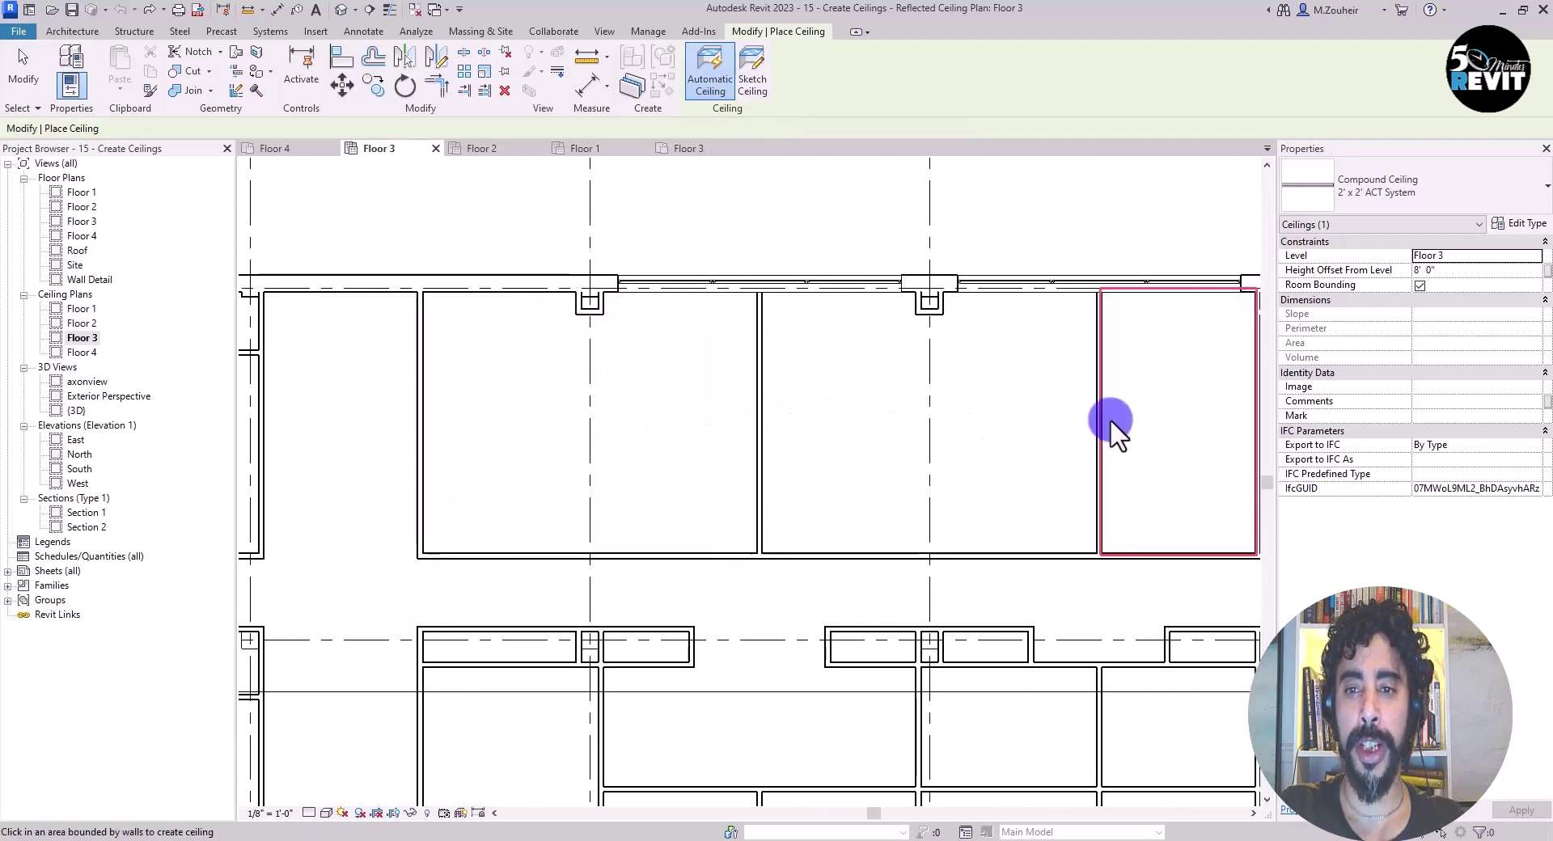
scroll(684, 439, down, 4)
scroll(727, 444, up, 3)
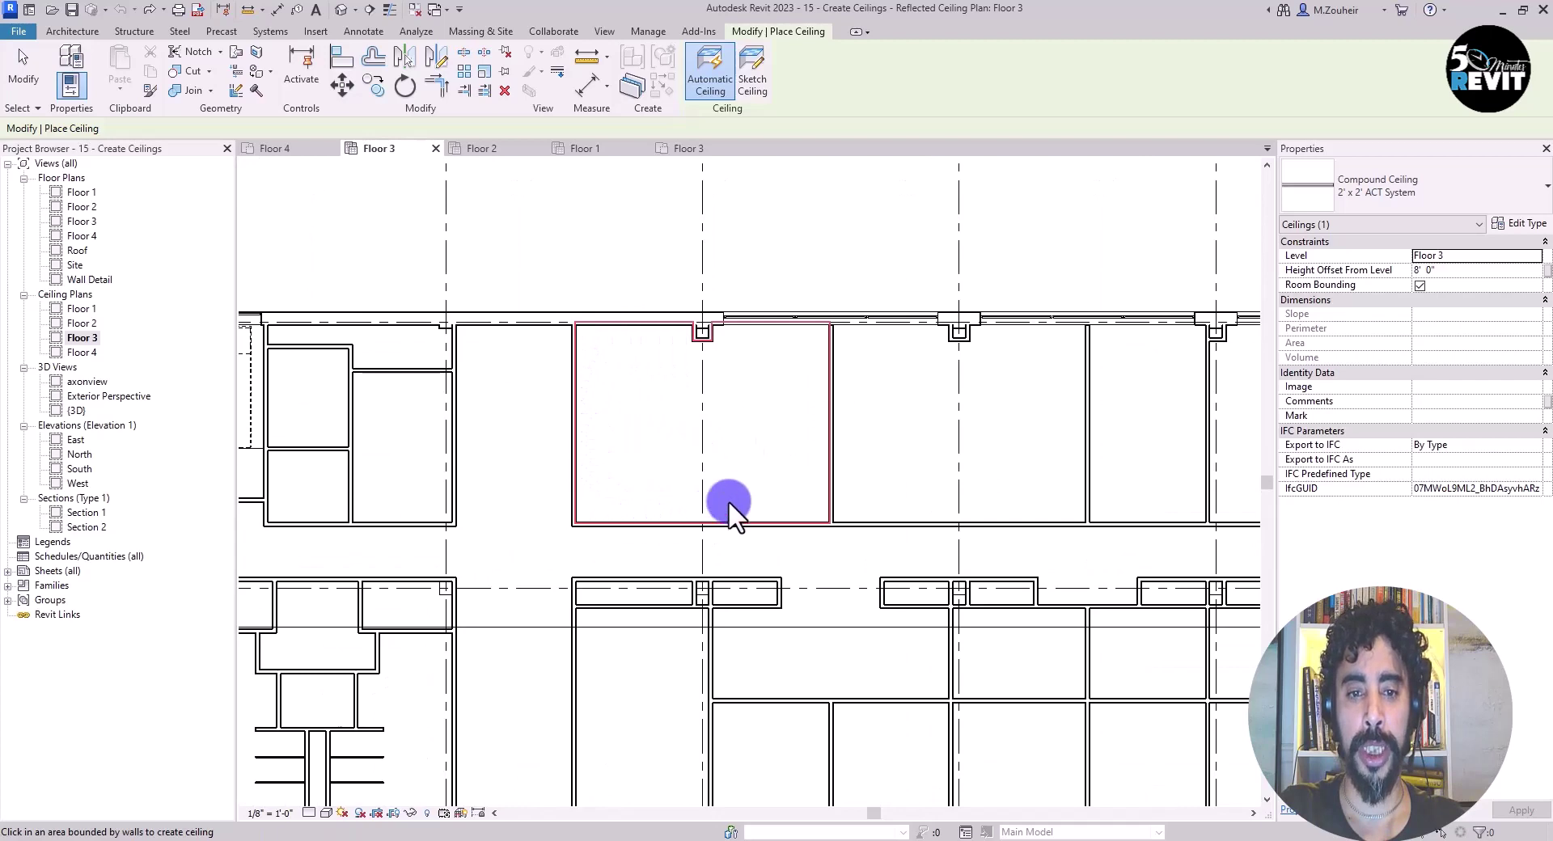
scroll(707, 380, up, 2)
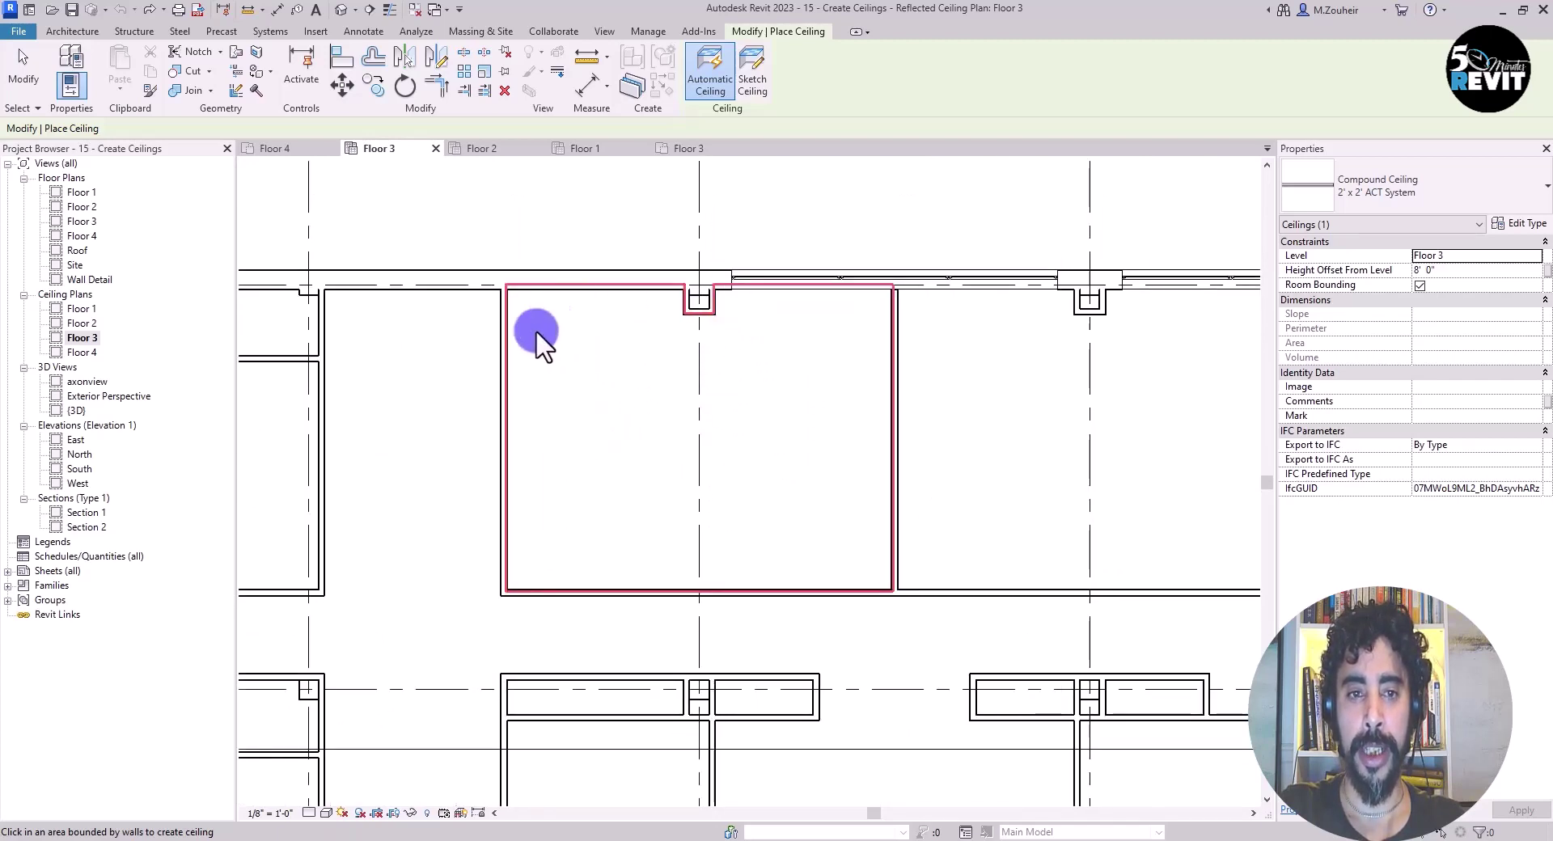
click(668, 450)
- Add a second 2' x 2' ACT System ceiling in the neighbouring room to the left
scroll(695, 485, down, 2)
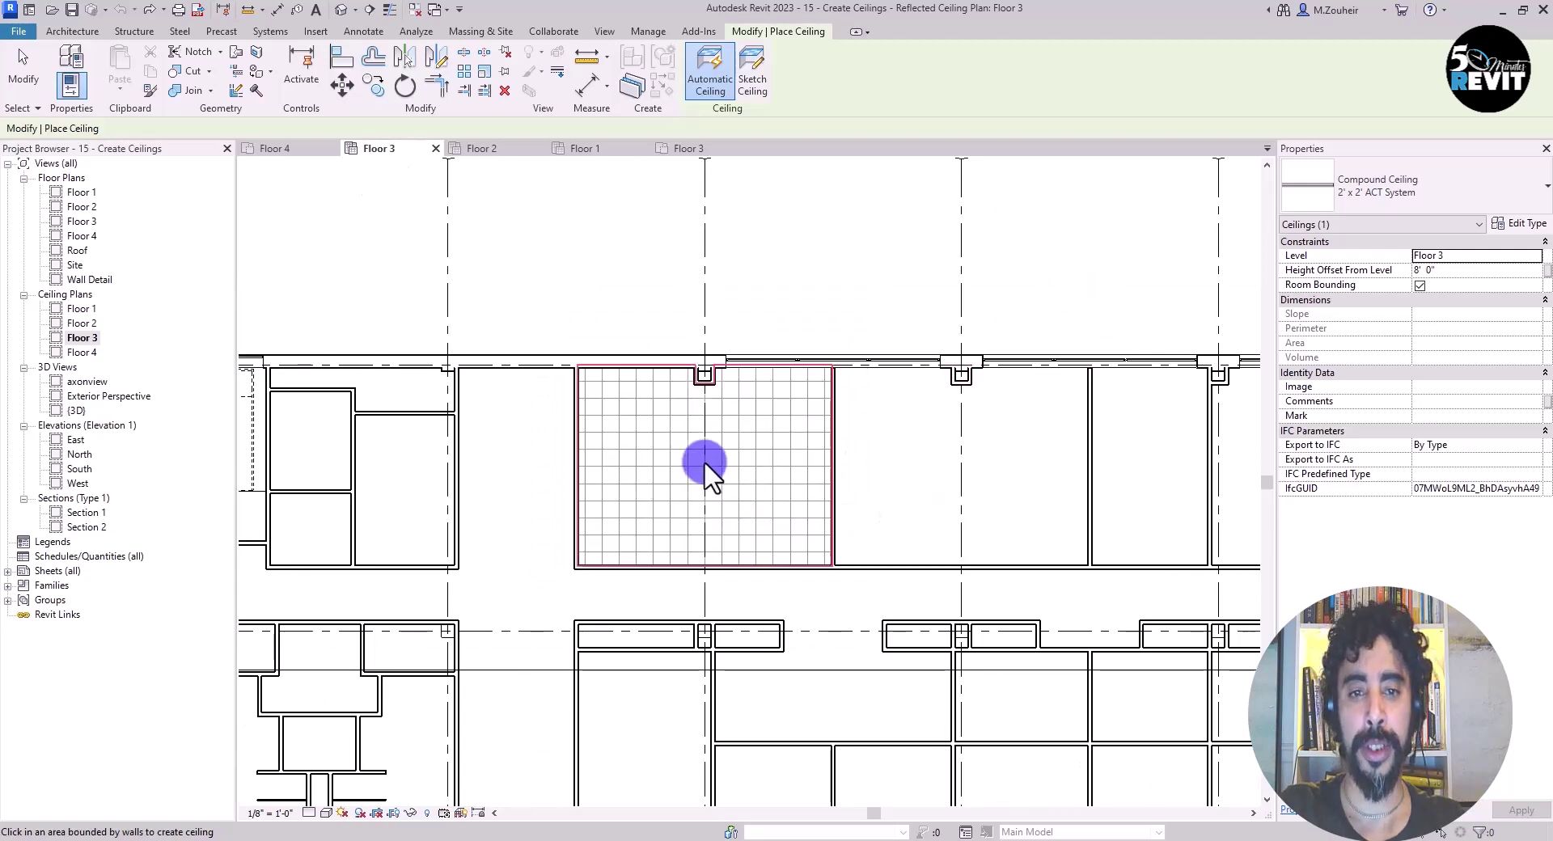
scroll(696, 469, up, 4)
middle_drag(711, 481, 462, 474)
click(462, 474)
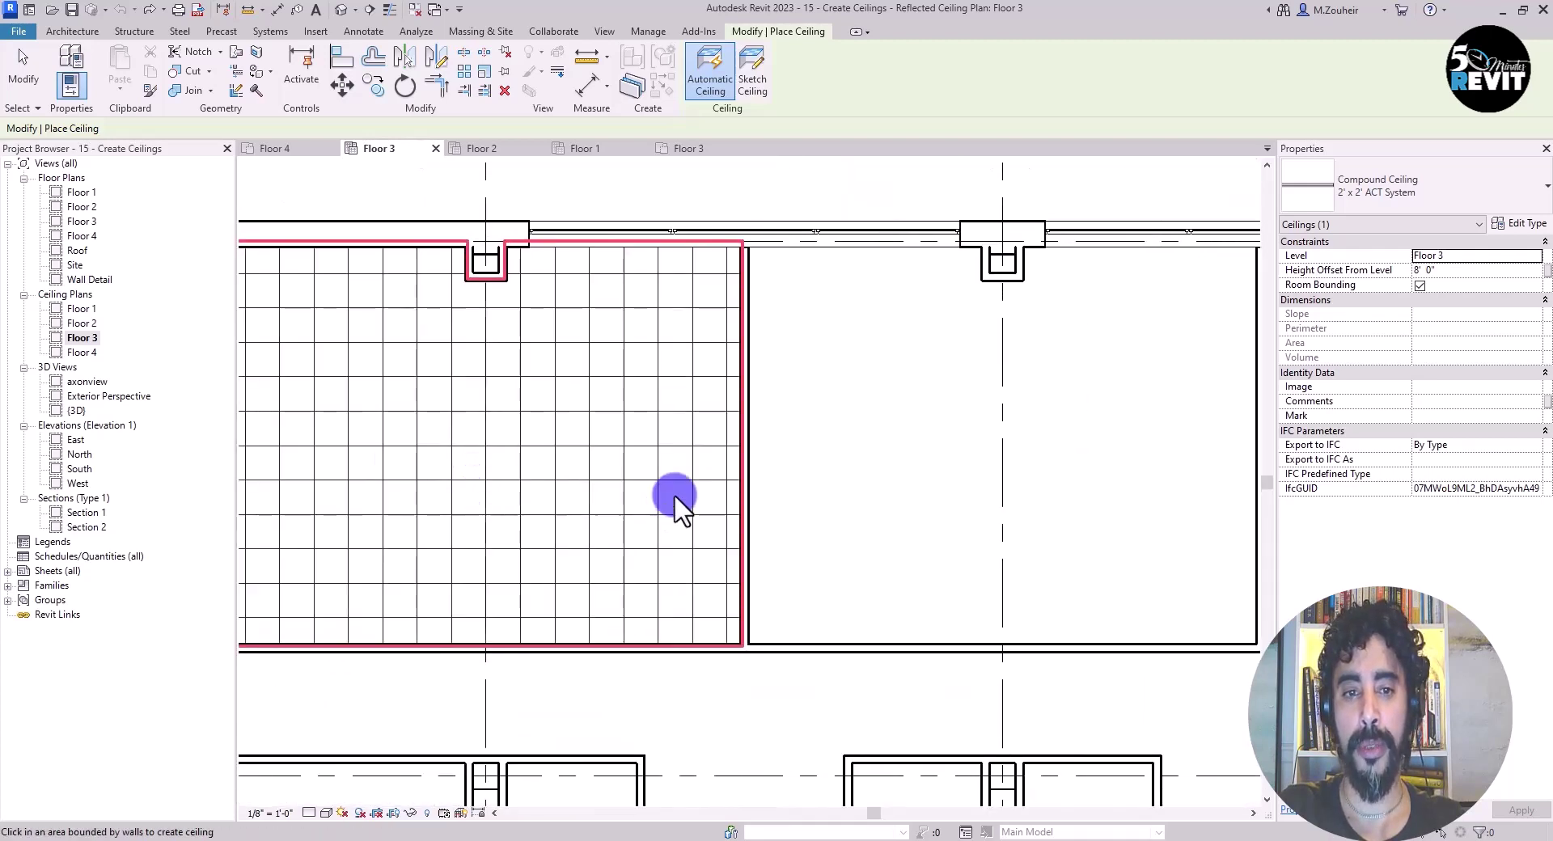
click(1487, 167)
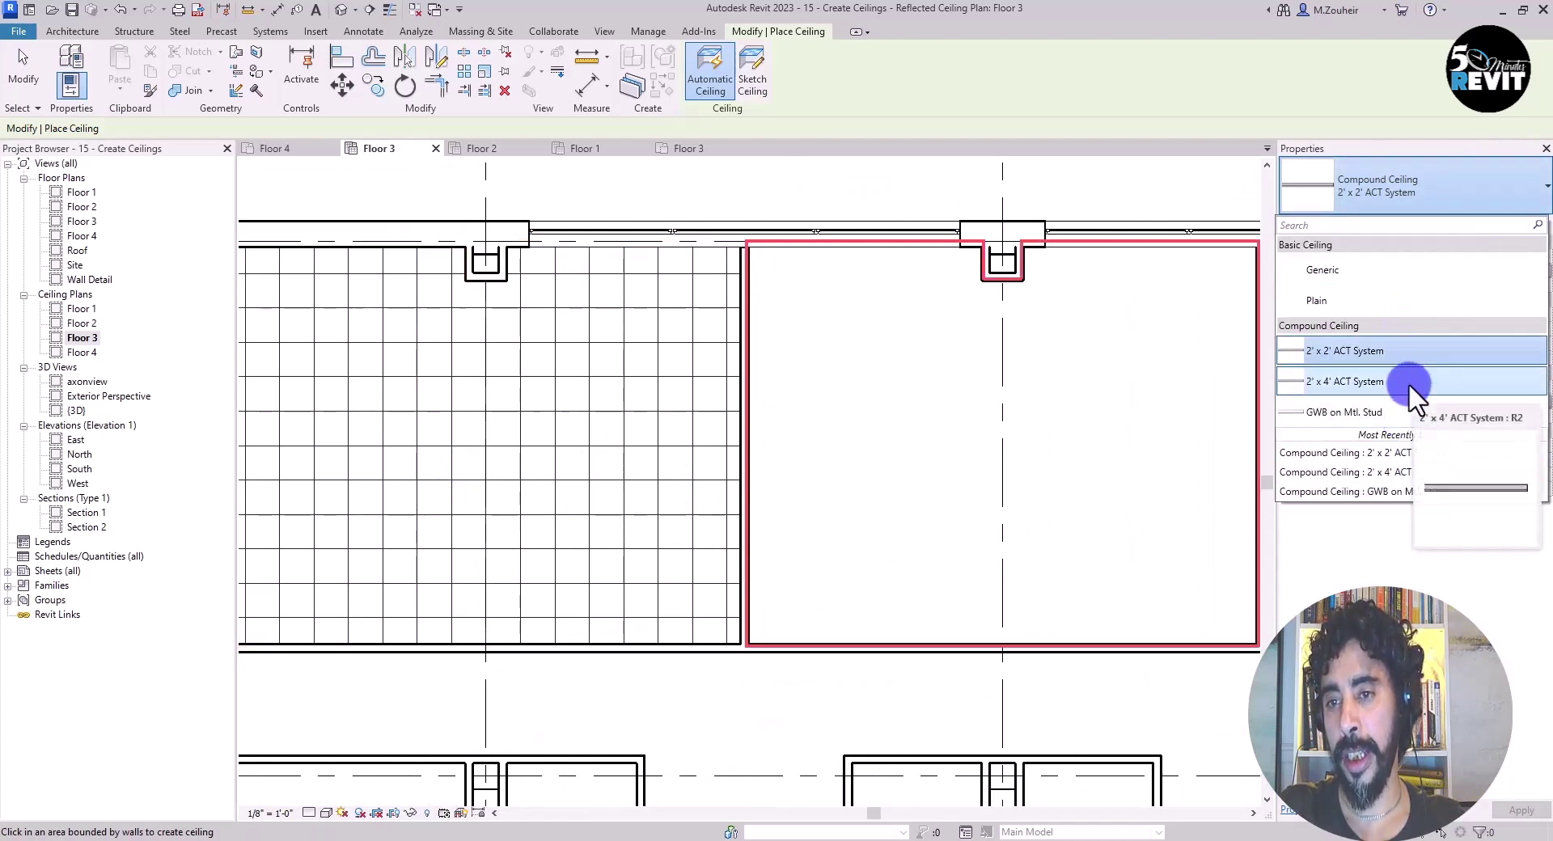
- Switch to 2' x 4' ACT System, place ceilings in four more north rooms, then exit
click(1326, 381)
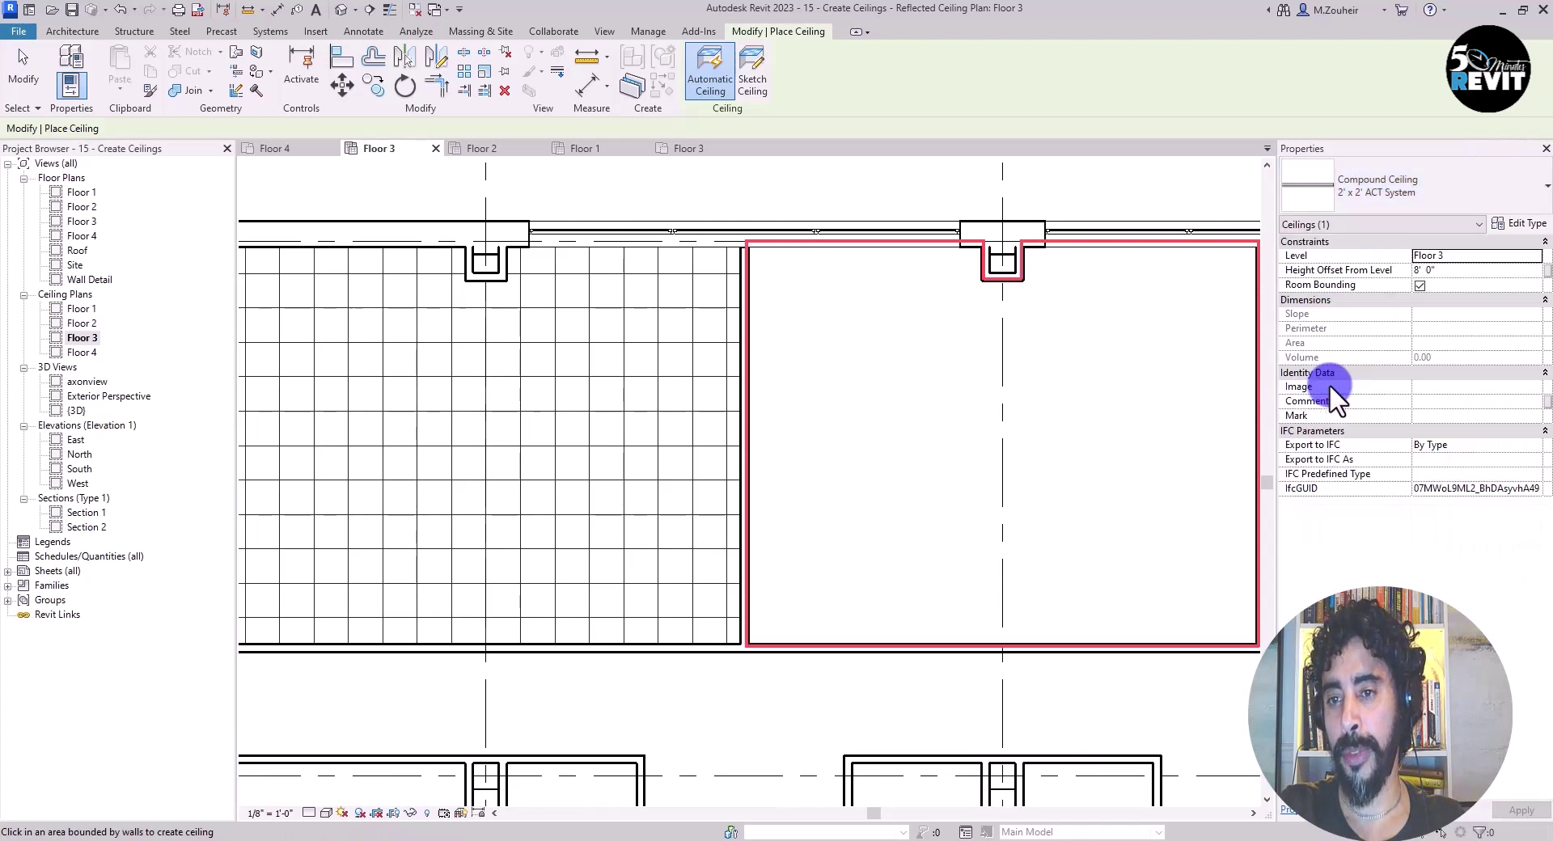
click(904, 455)
scroll(925, 492, down, 2)
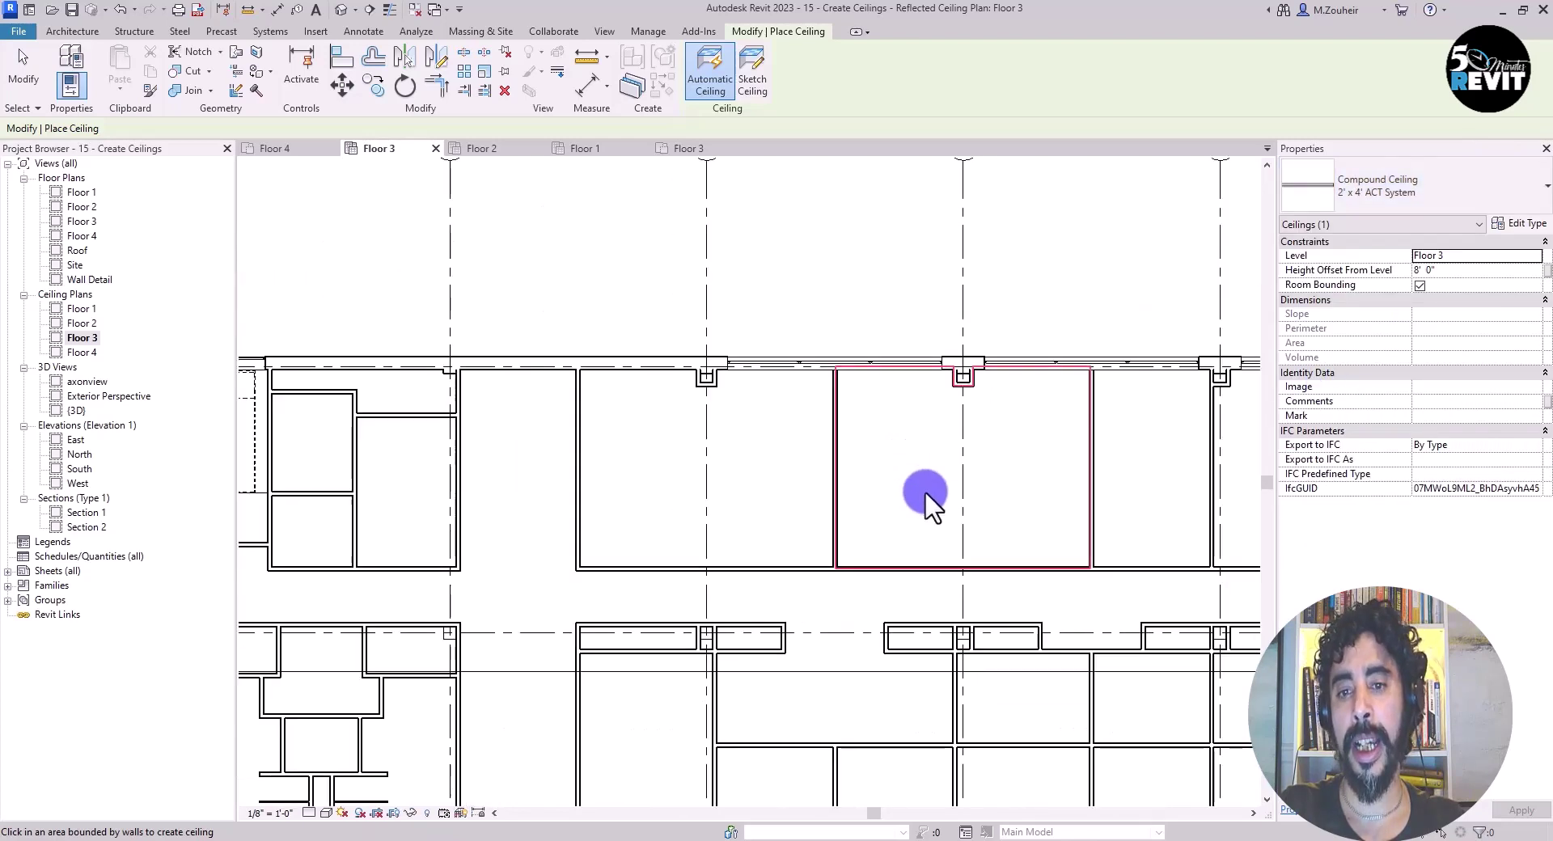
scroll(866, 425, up, 2)
scroll(938, 462, down, 3)
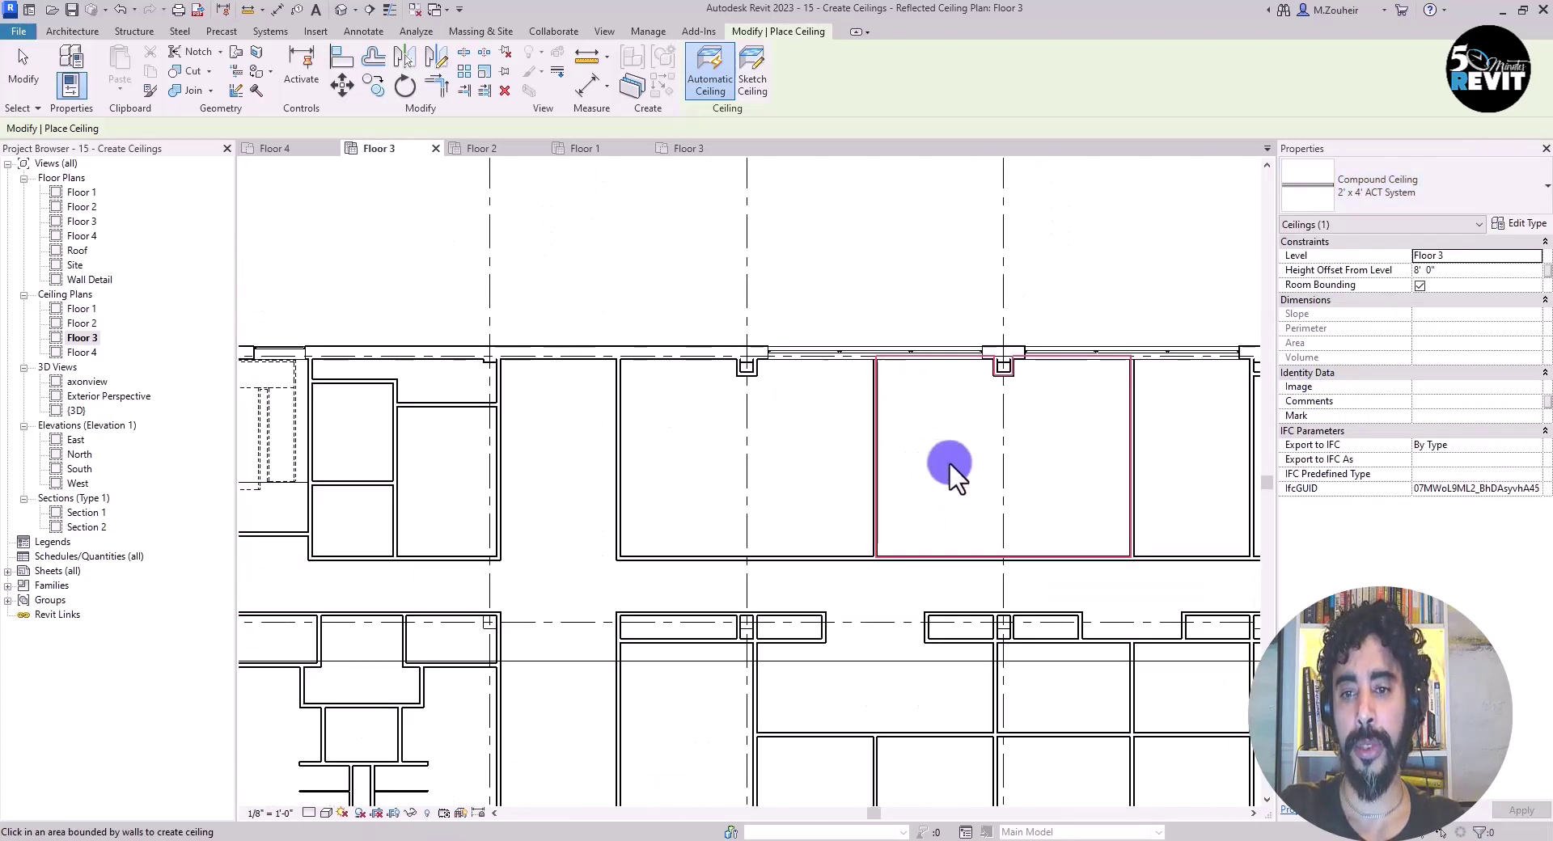
click(752, 417)
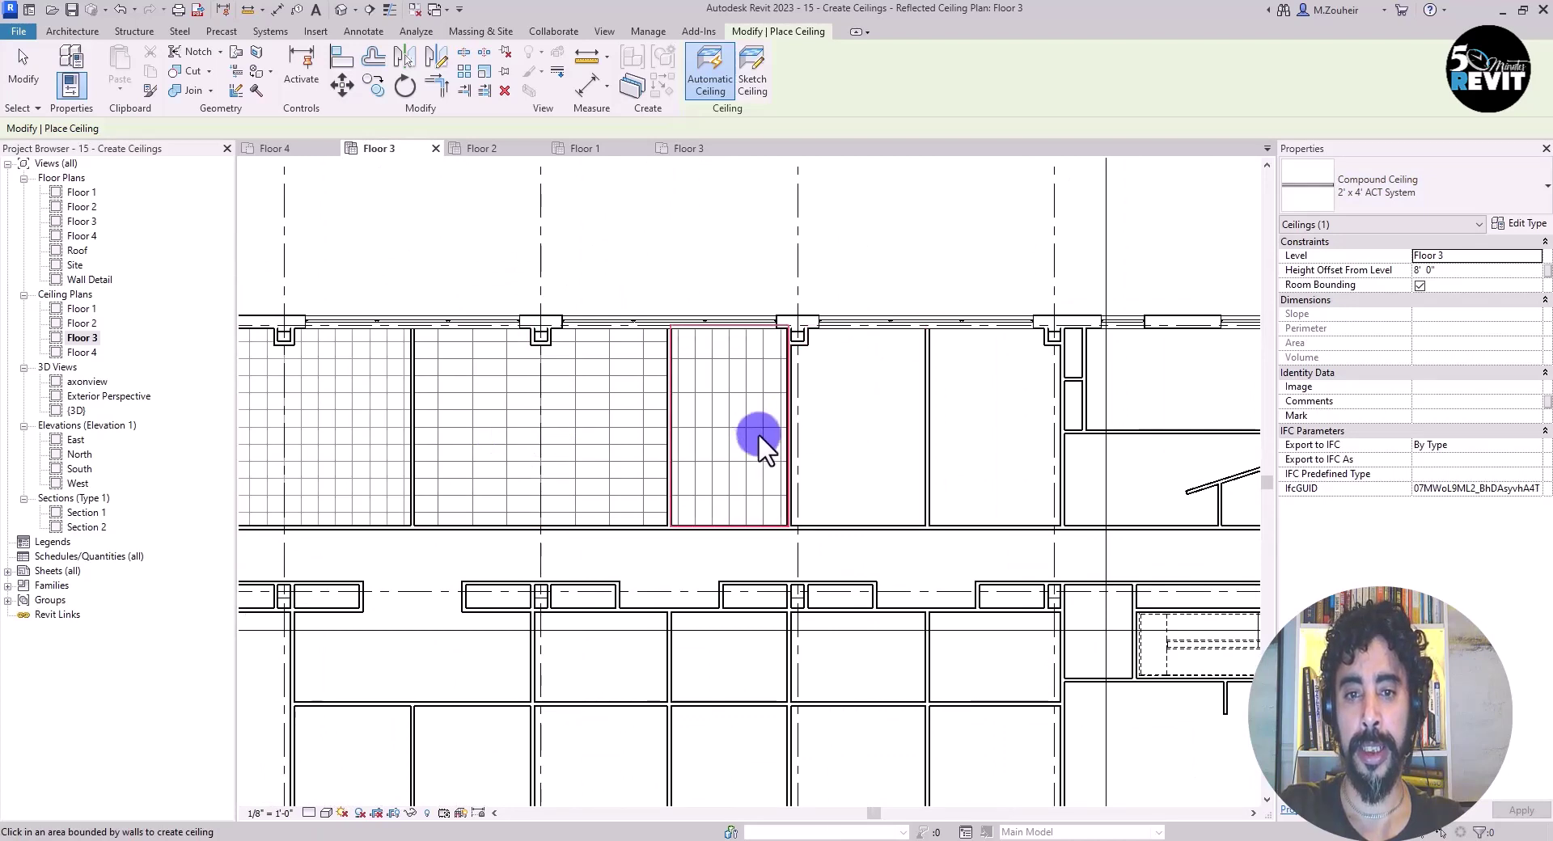
click(852, 424)
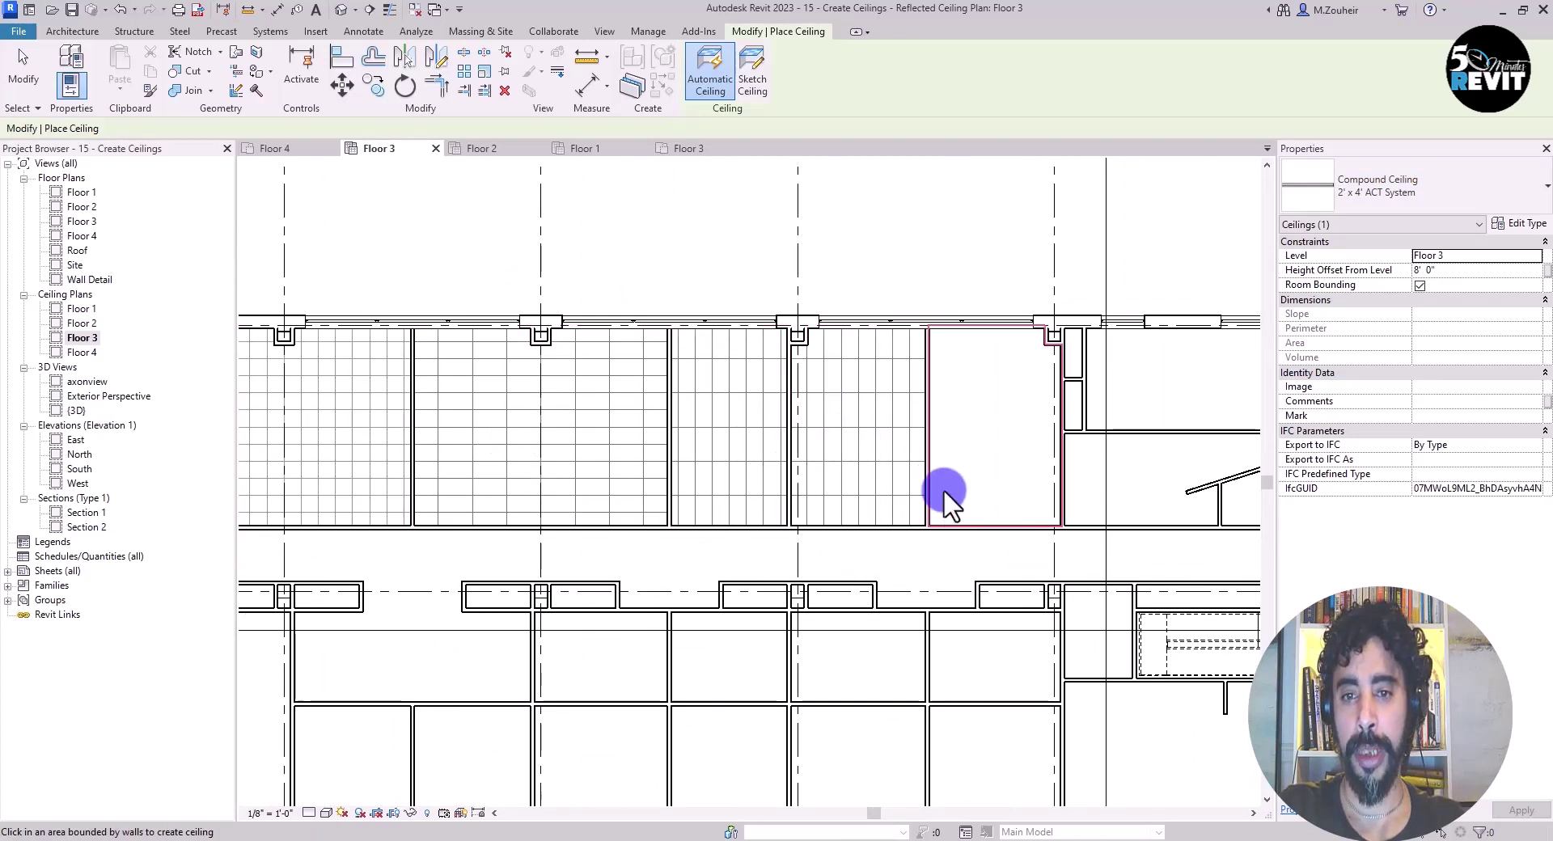
click(972, 429)
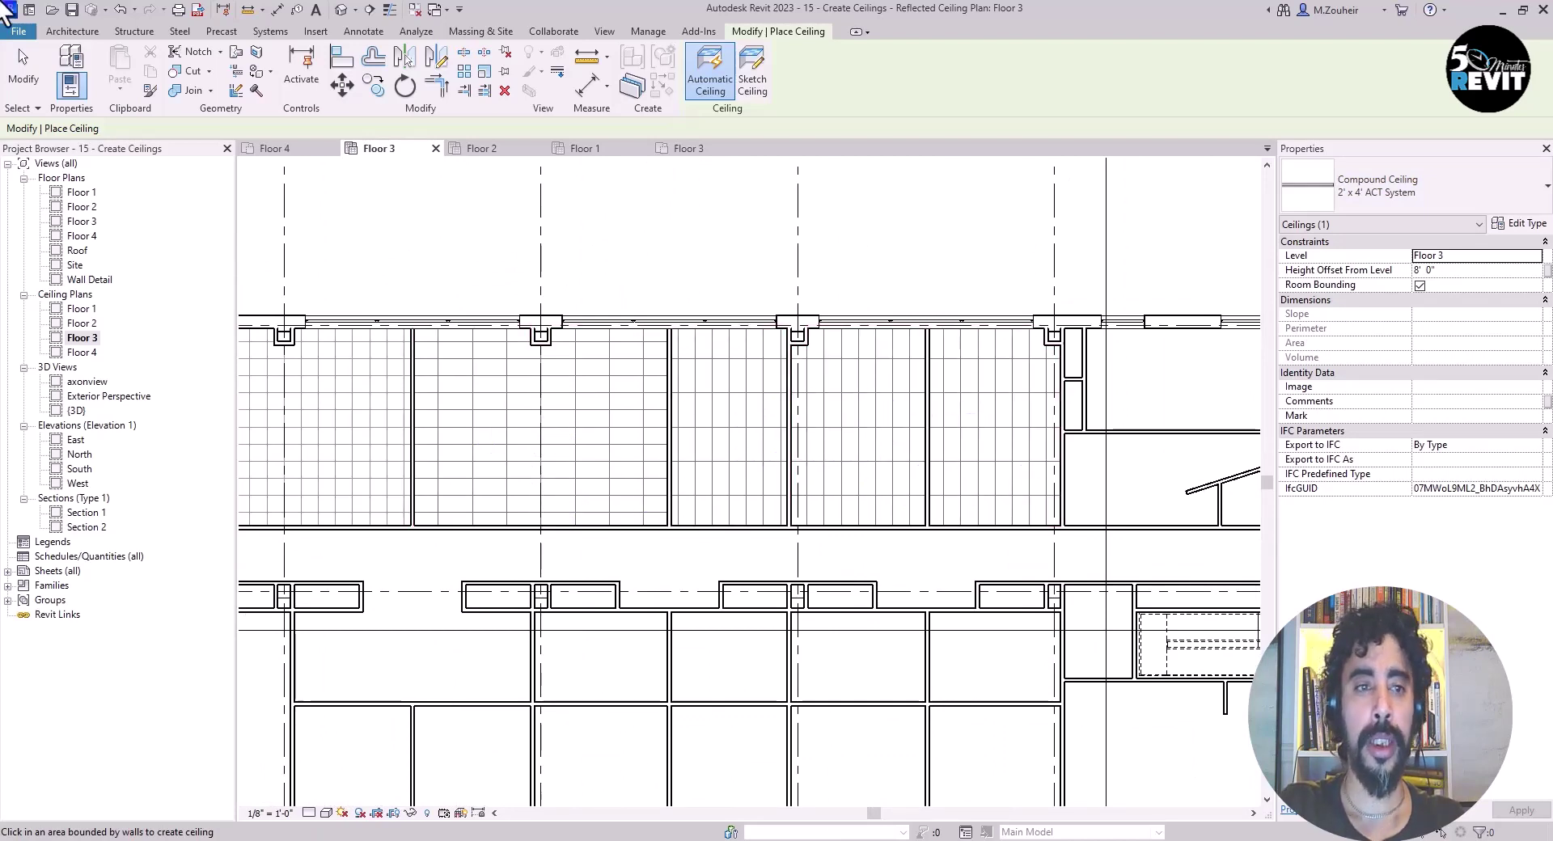
click(22, 69)
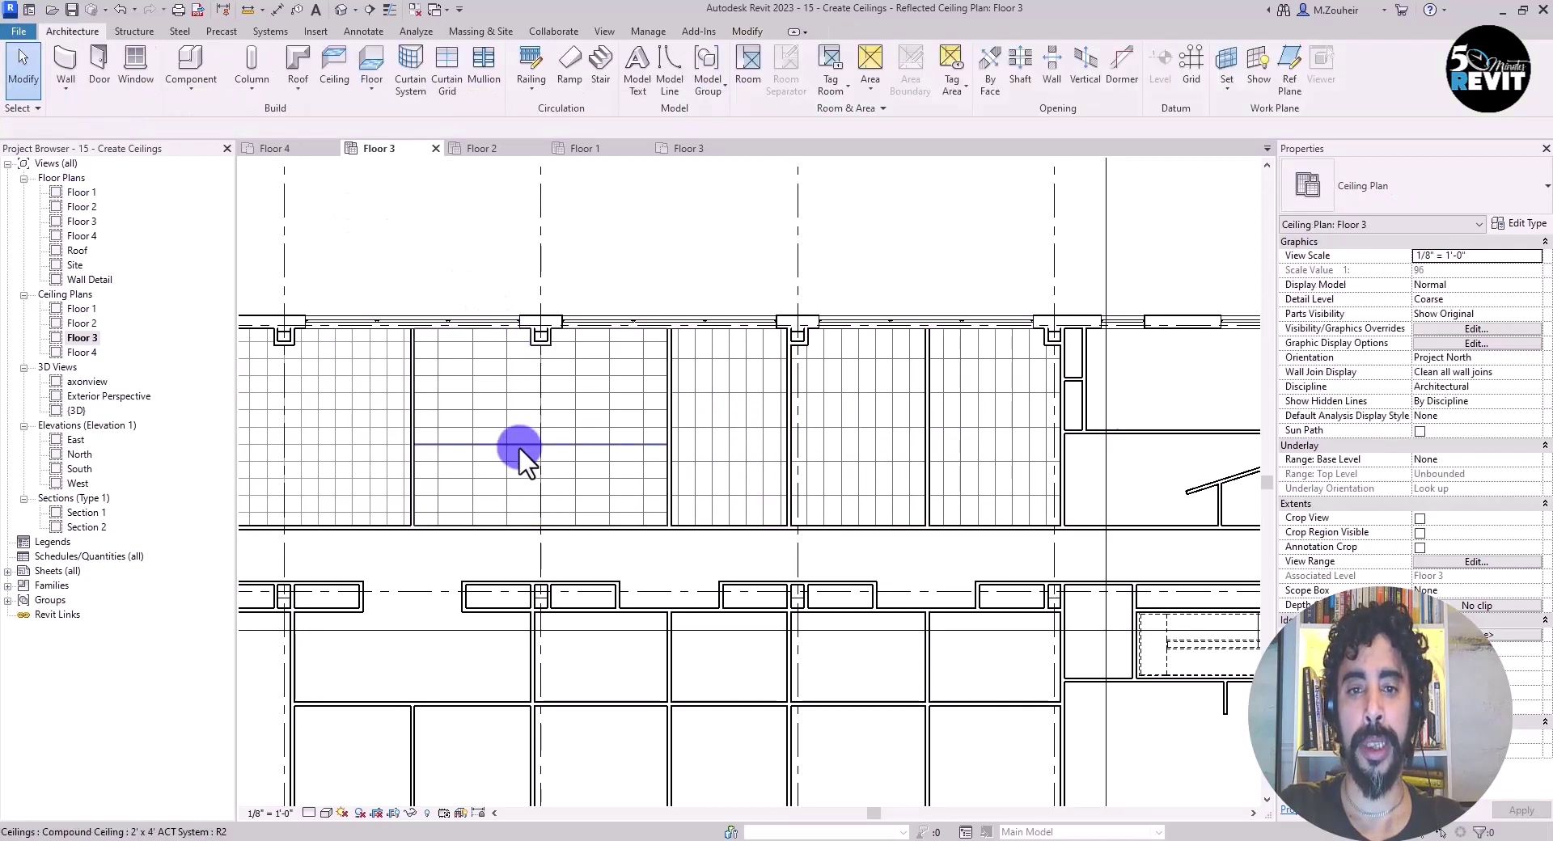
- Use Align to line up the first ceiling grid line with a reference line
scroll(517, 445, up, 2)
scroll(509, 420, up, 1)
middle_drag(748, 457, 728, 496)
scroll(653, 469, up, 2)
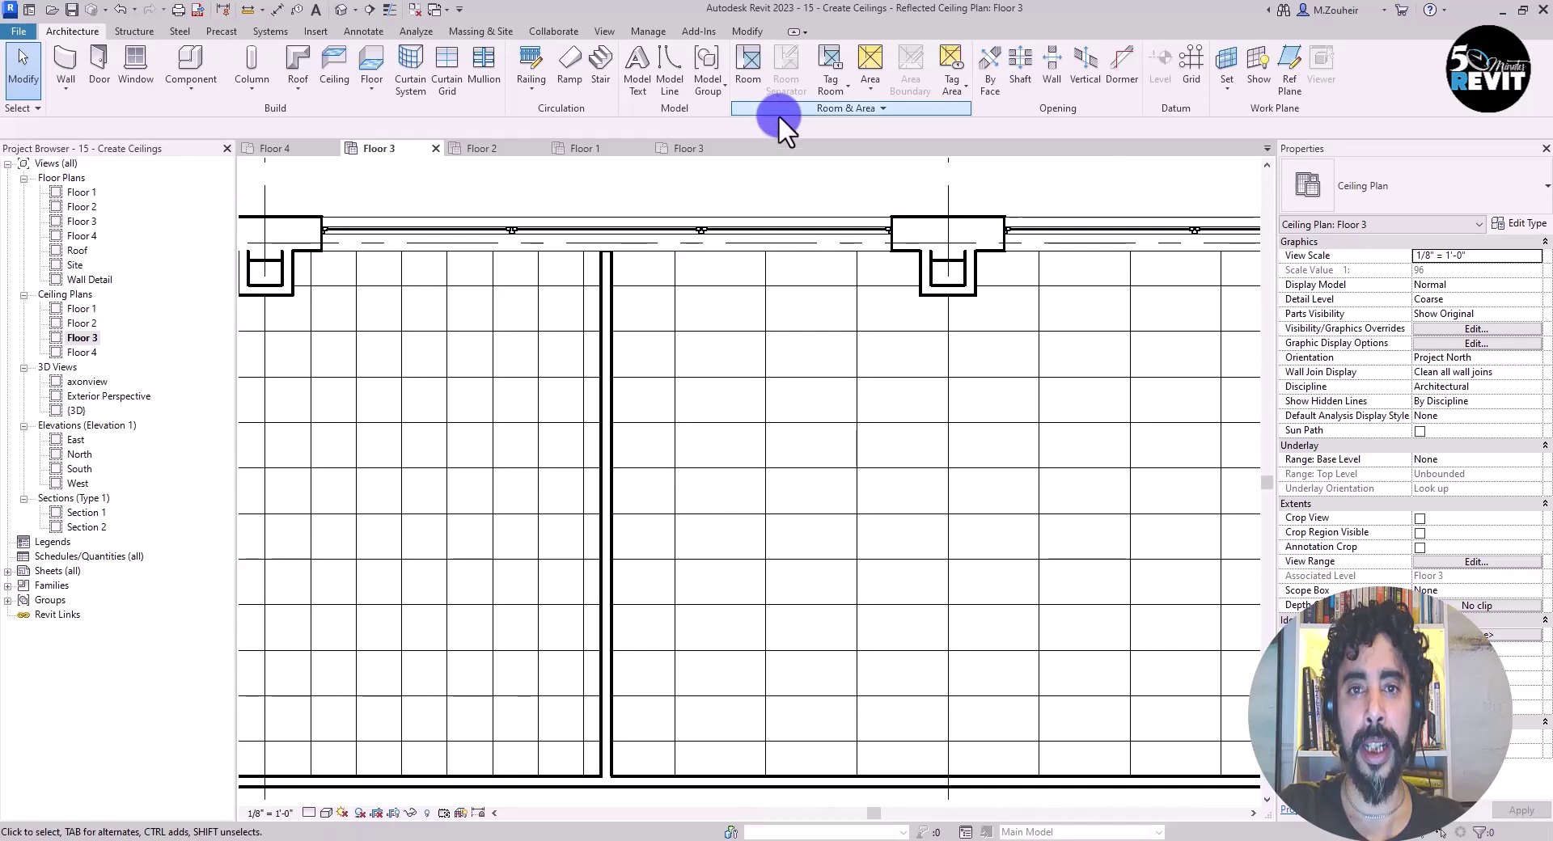
click(746, 30)
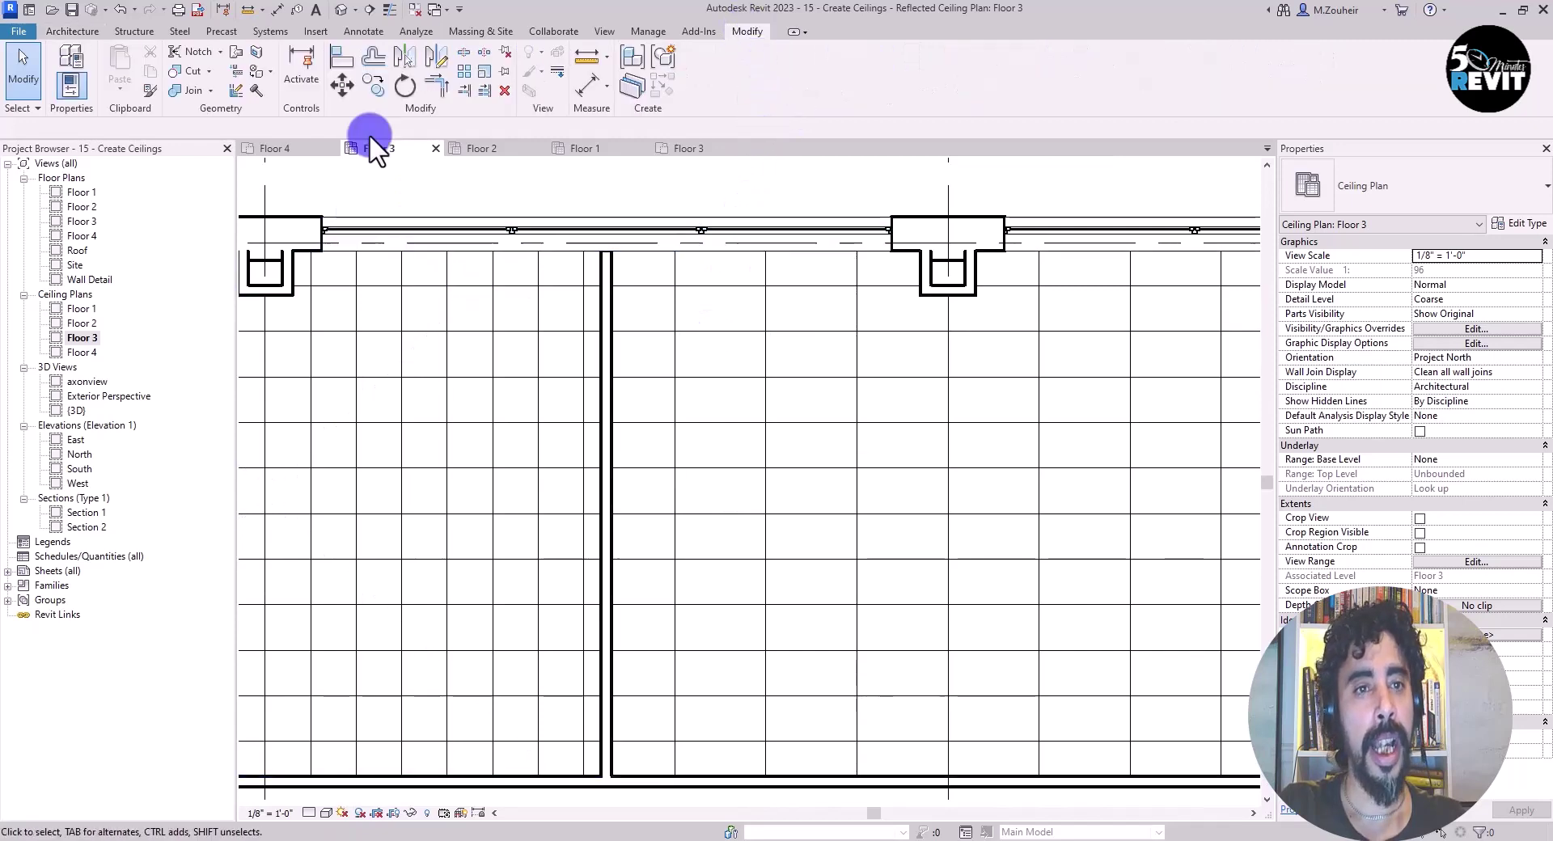
click(343, 56)
scroll(615, 315, up, 2)
middle_drag(627, 329, 678, 475)
click(556, 376)
click(692, 379)
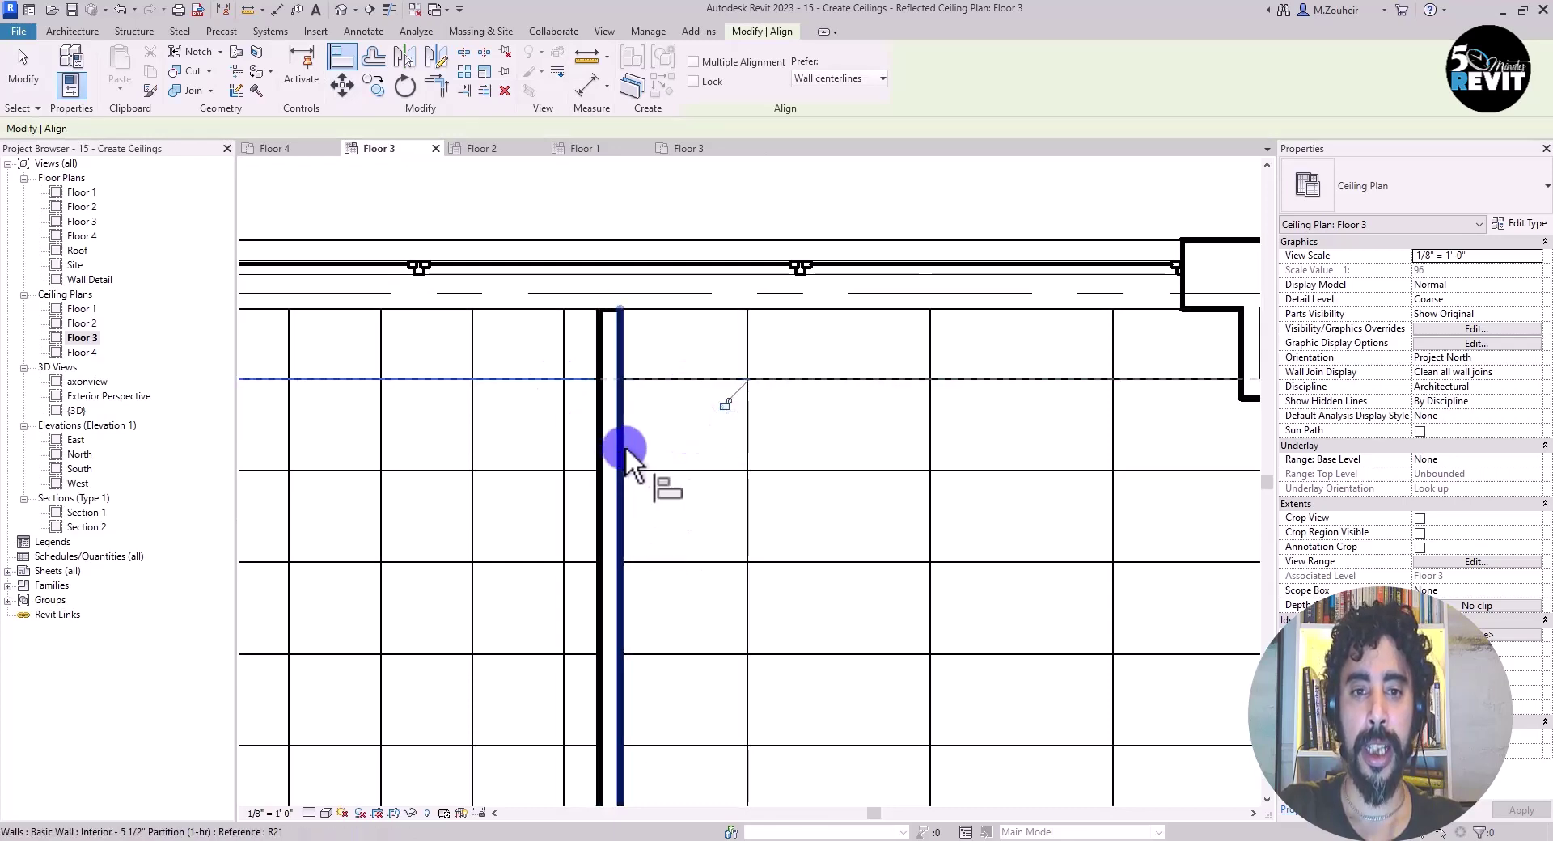
- Align the ceiling grids to the wall's left and right faces, and the grid between gridlines 04-05
click(600, 333)
click(563, 335)
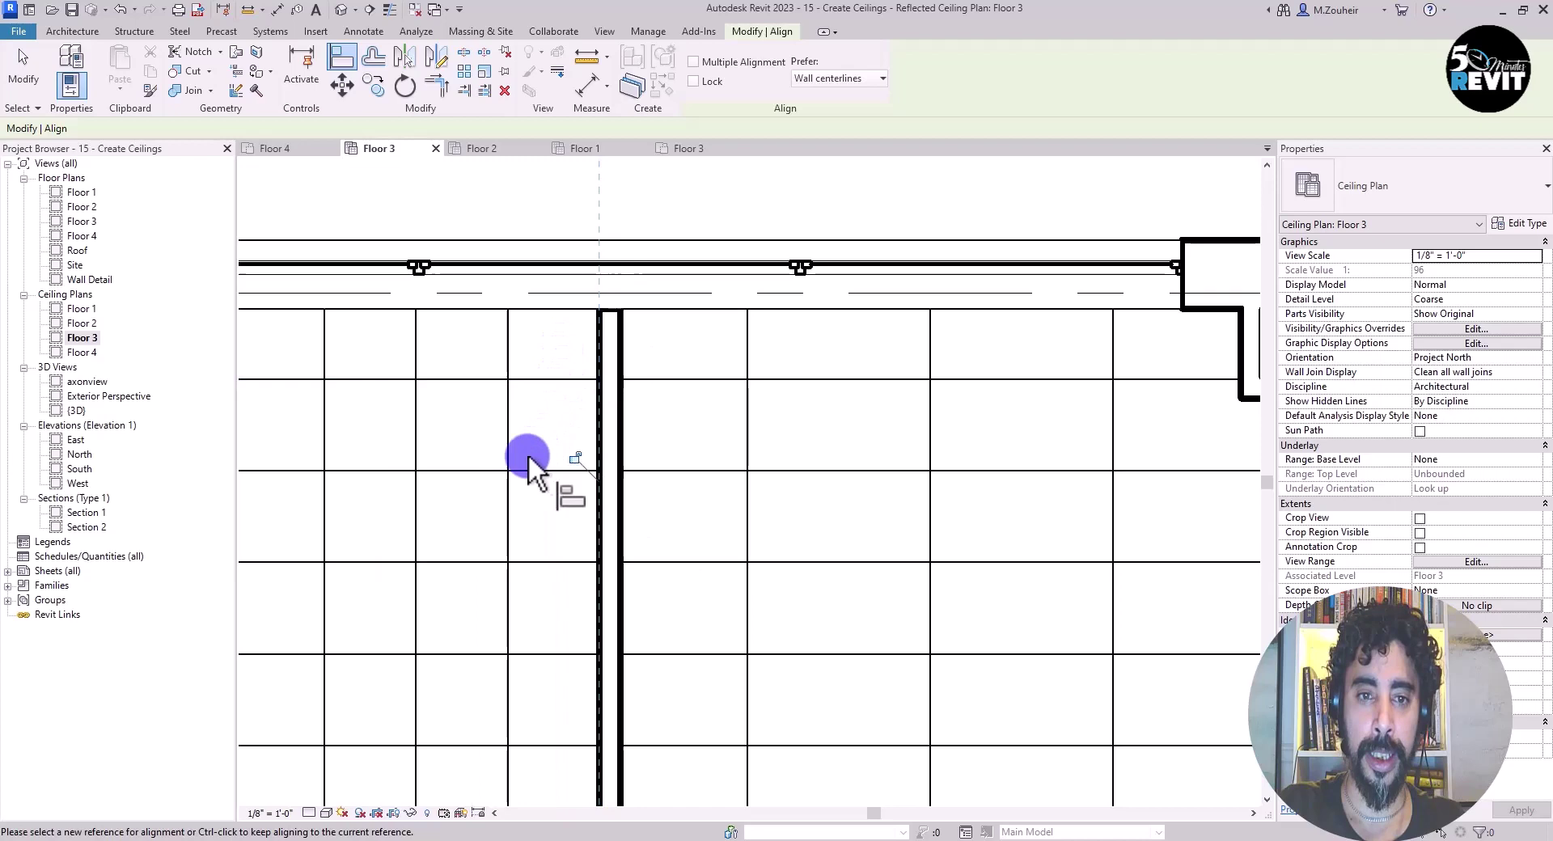
click(626, 351)
click(747, 365)
scroll(647, 465, up, 4)
scroll(662, 434, down, 5)
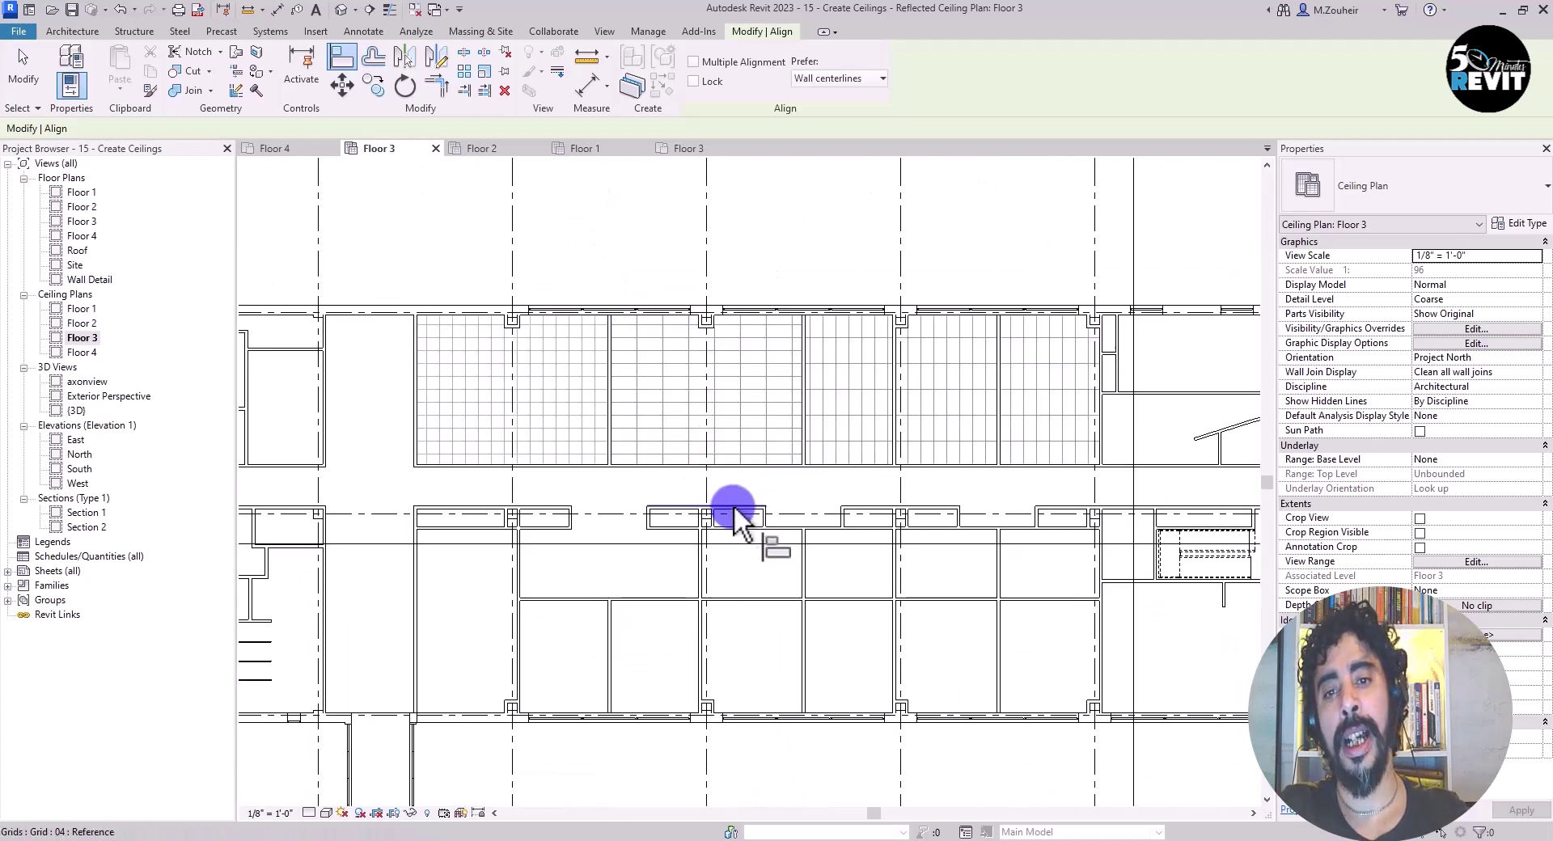
middle_drag(731, 415, 626, 502)
click(716, 420)
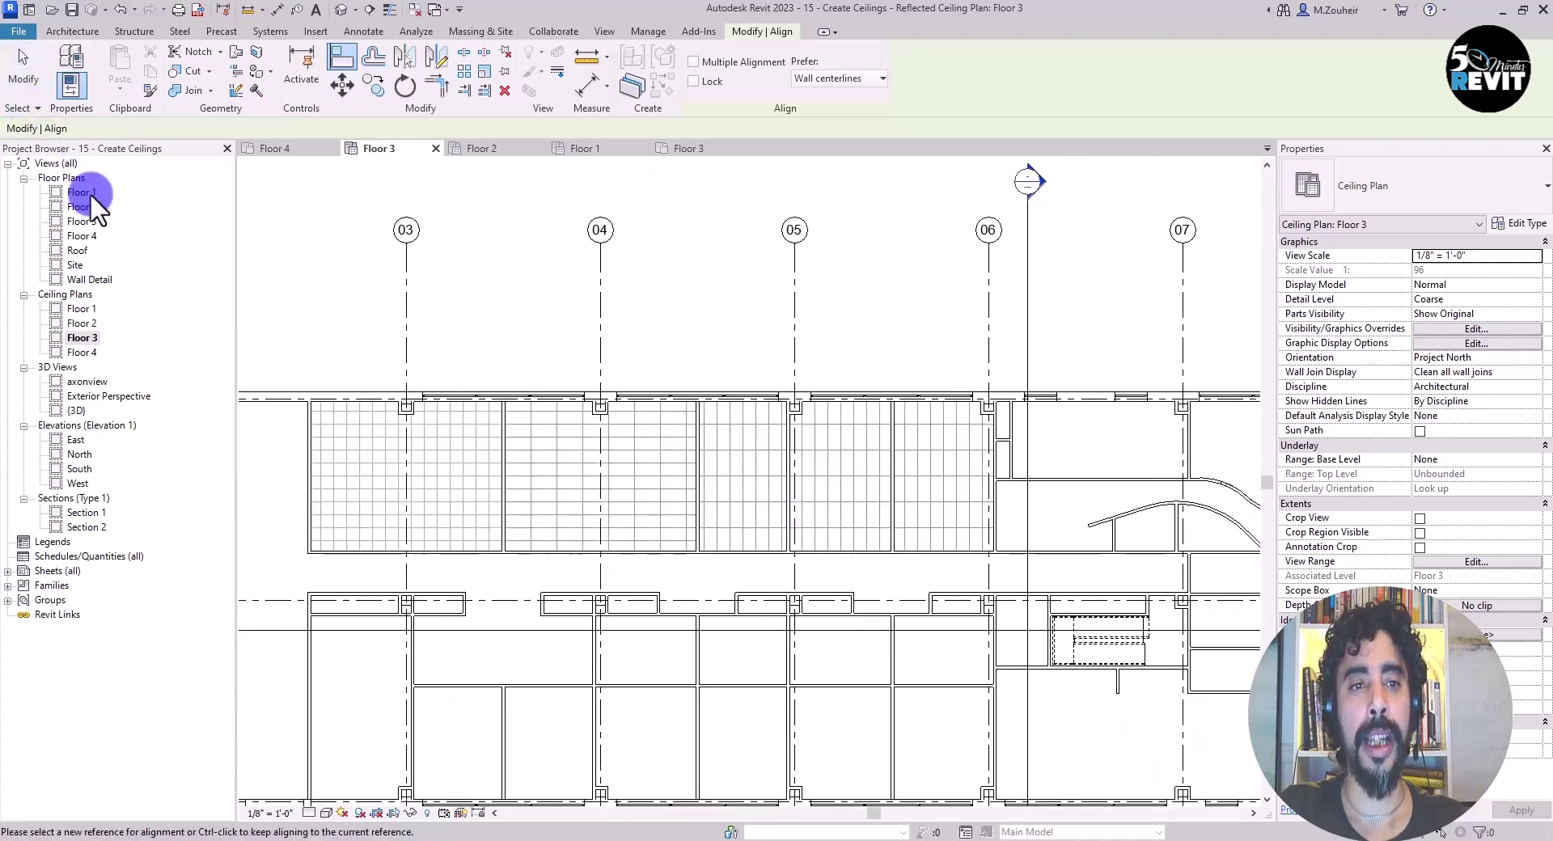
- End Align, start a new Sketch Ceiling, and begin a boundary line at the wall
click(31, 57)
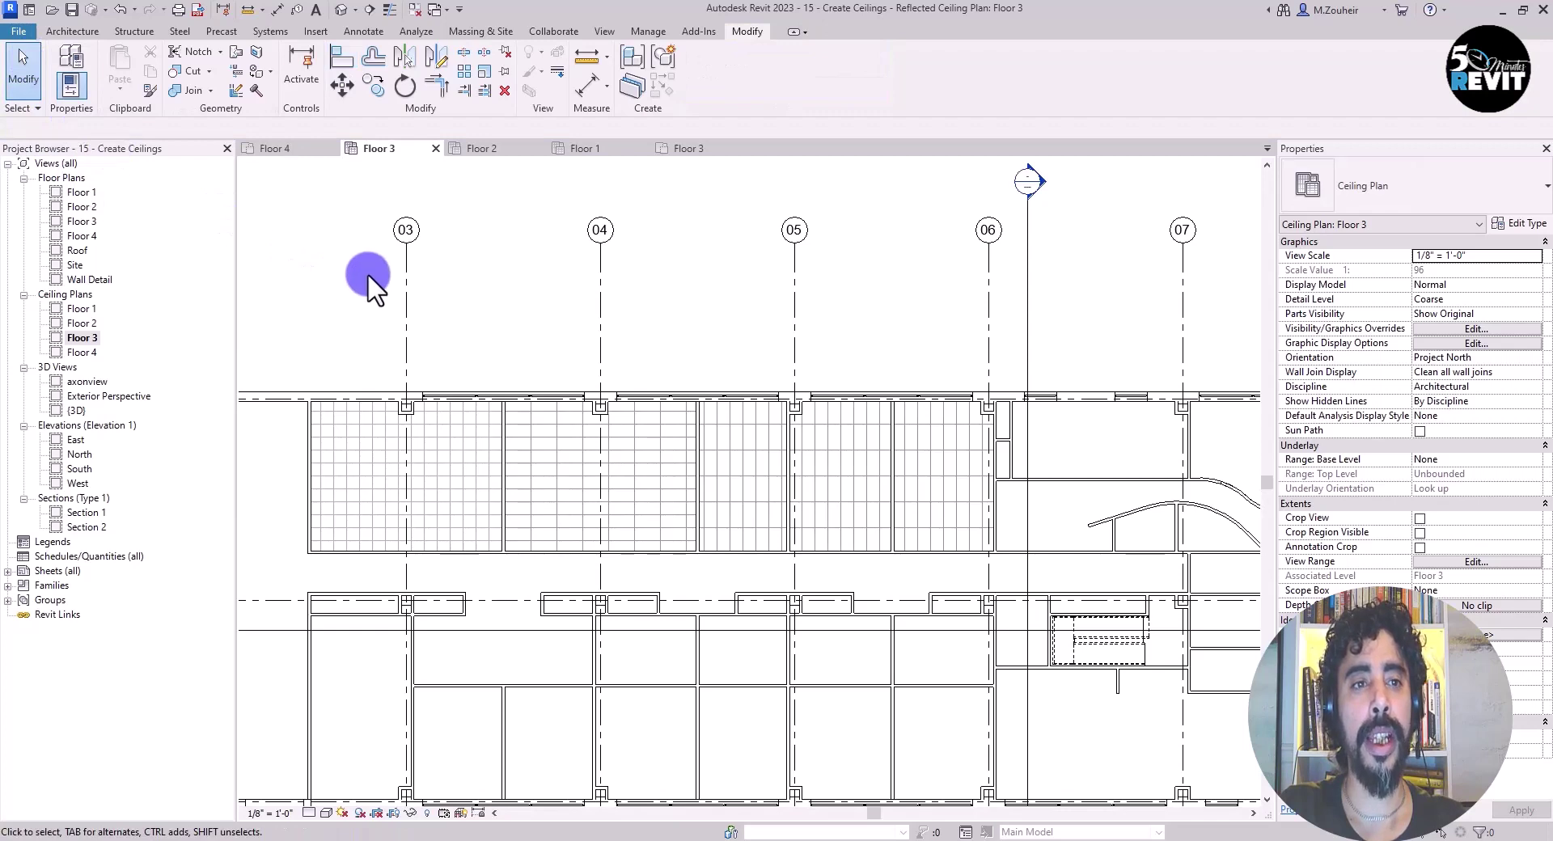
click(84, 32)
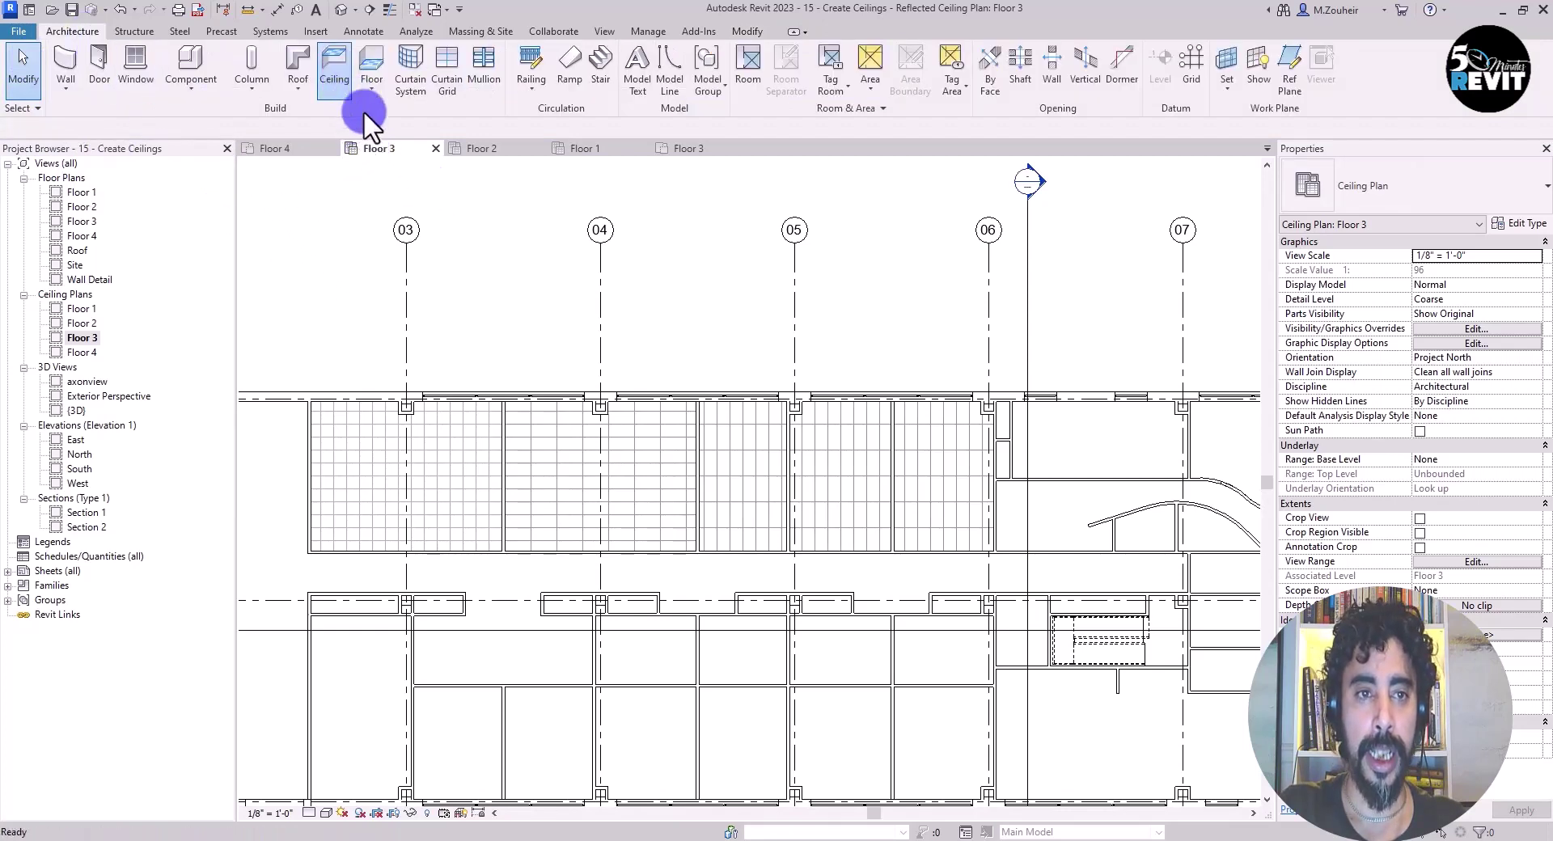
click(334, 69)
click(755, 84)
click(1087, 526)
click(755, 64)
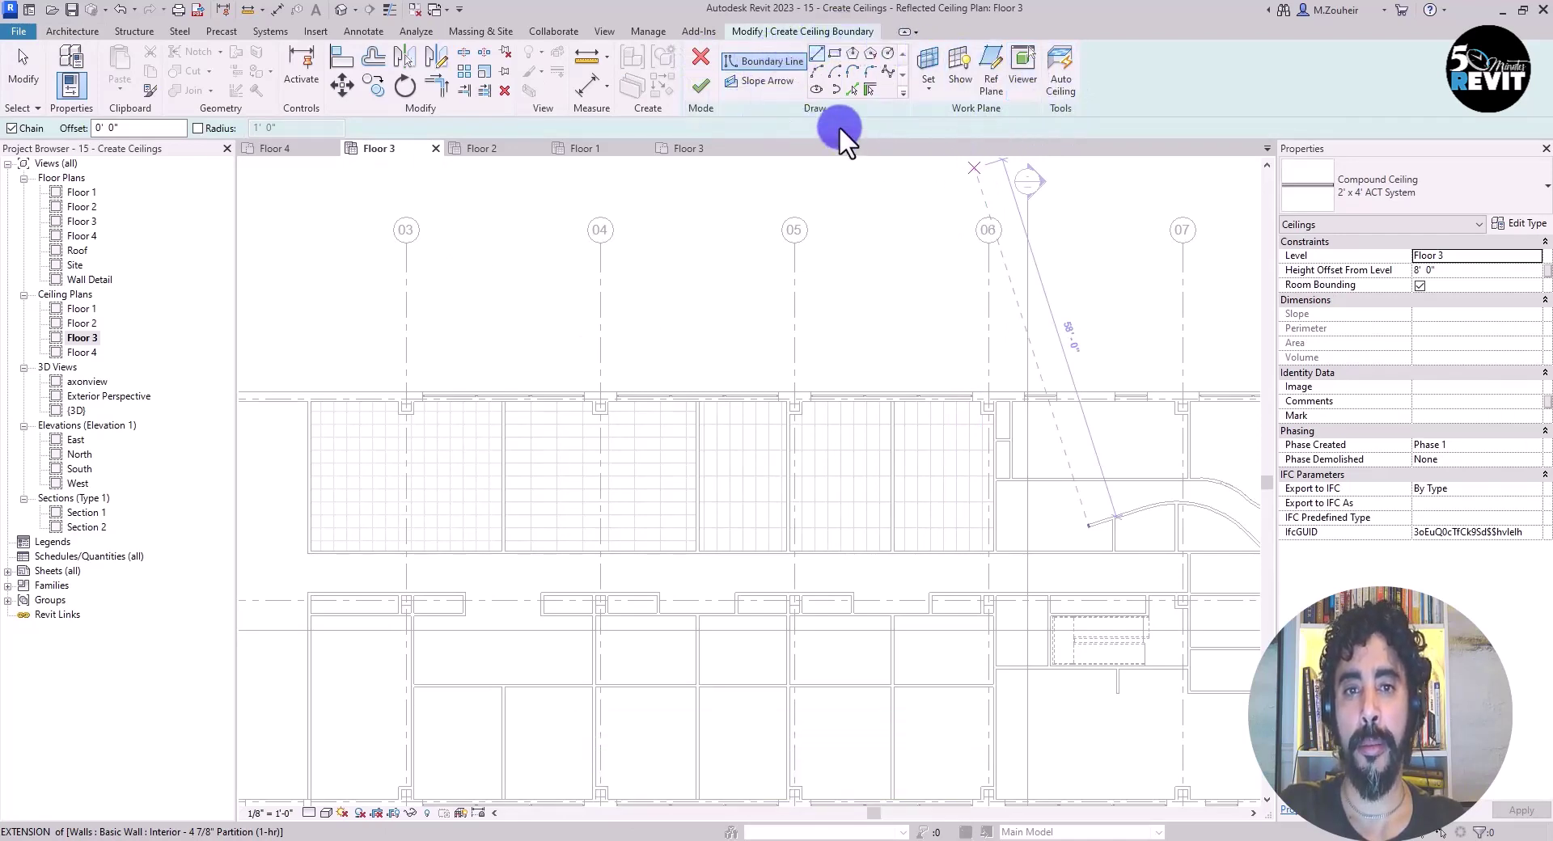
- Pick the vertical, closet, long right and bottom walls as ceiling boundary lines
click(850, 86)
scroll(950, 507, up, 4)
middle_drag(950, 508, 752, 466)
click(598, 418)
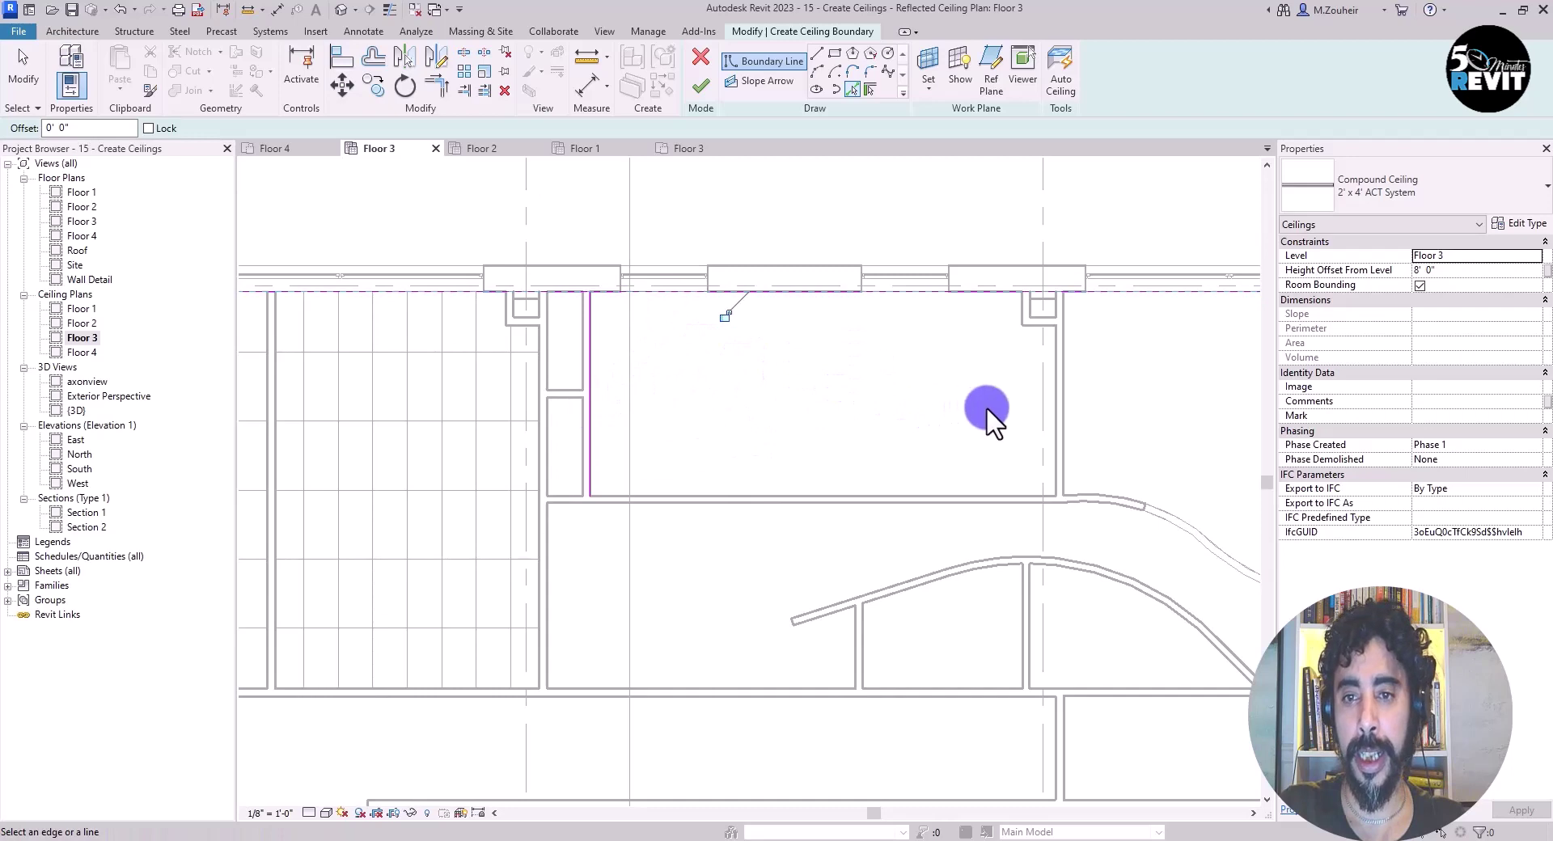
scroll(1011, 324, up, 3)
click(1025, 310)
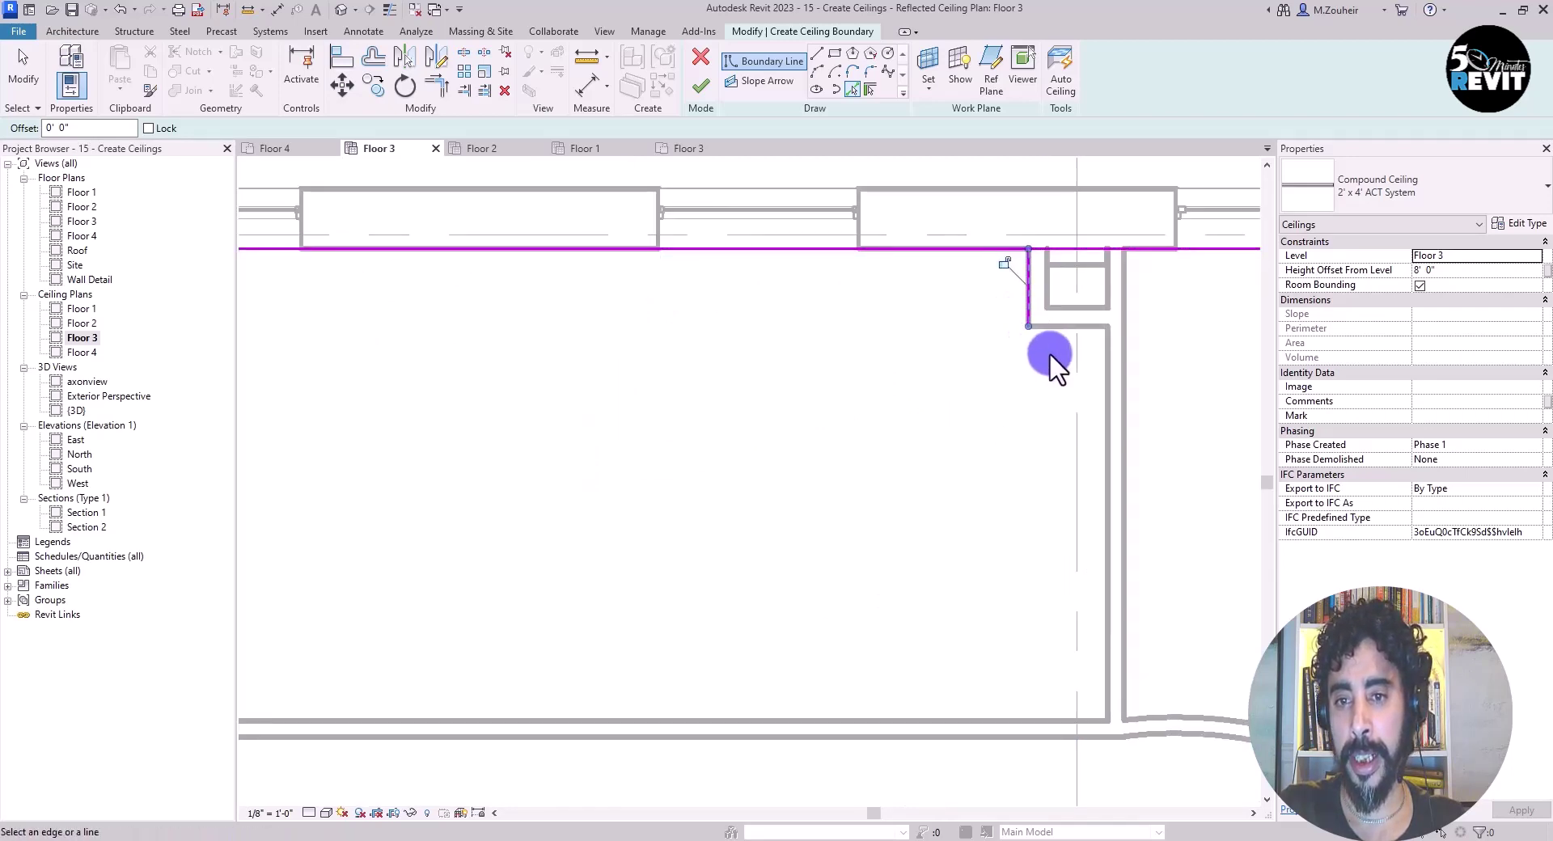
click(1059, 328)
middle_drag(1039, 485, 994, 339)
click(1059, 346)
scroll(993, 376, down, 3)
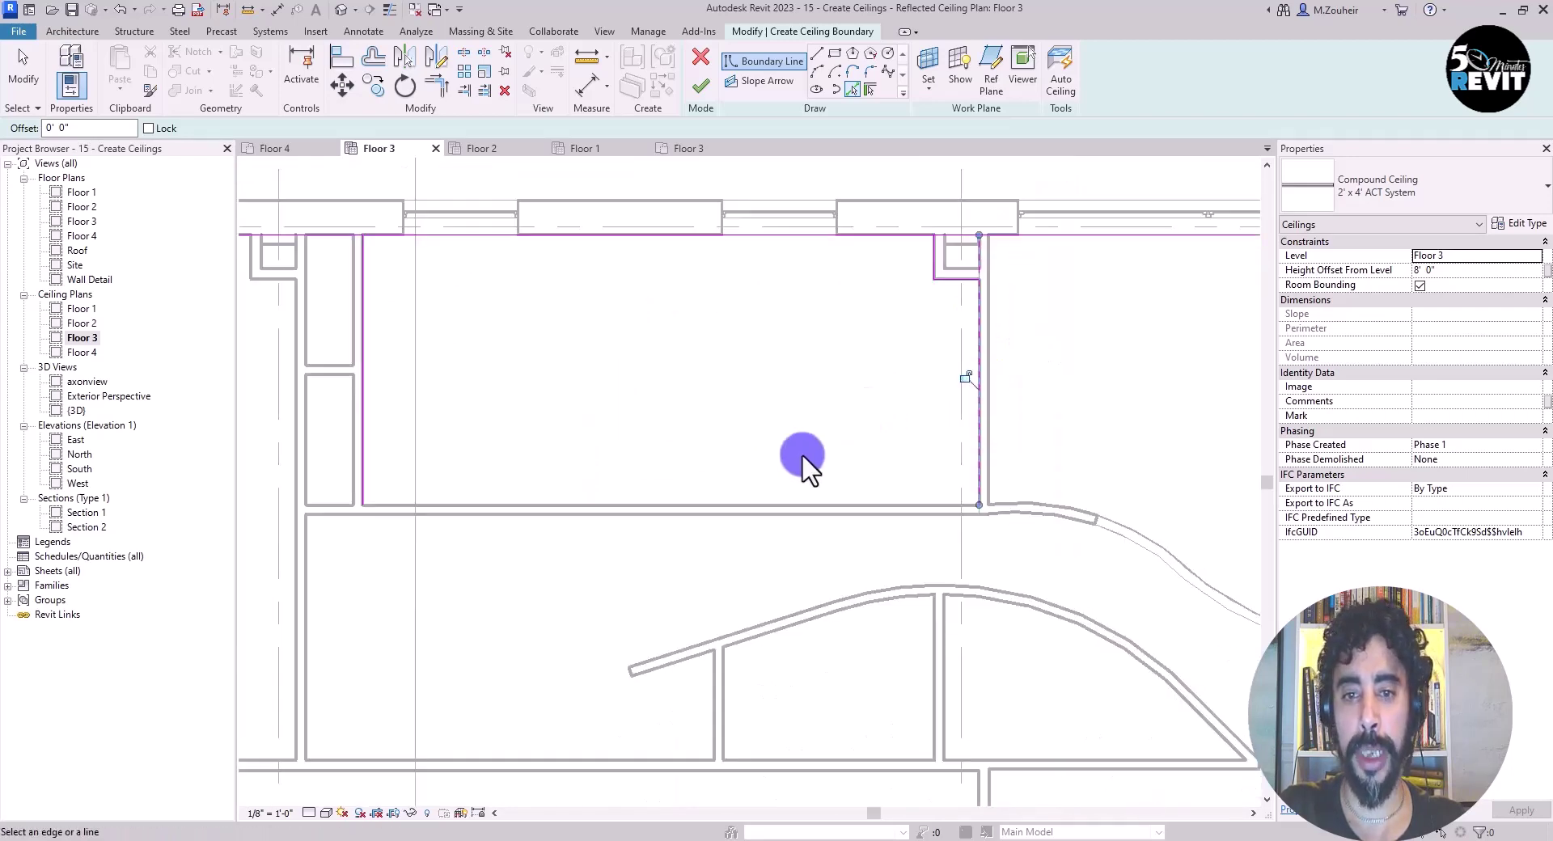
click(700, 503)
middle_drag(540, 588, 488, 172)
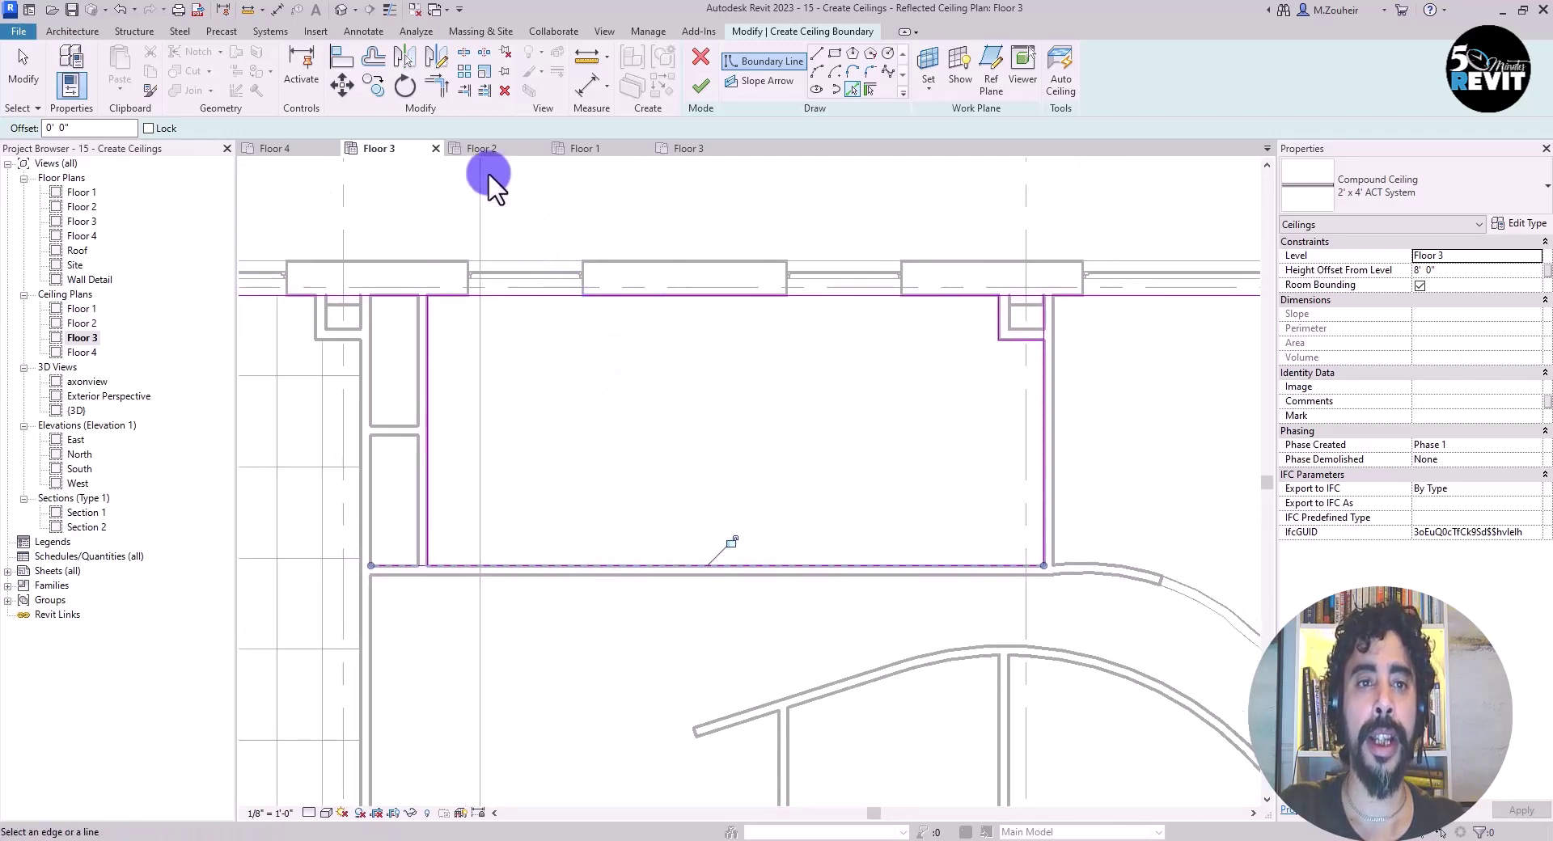
- Trim the top and vertical boundary lines into a corner, unjoining to clear the error
click(438, 82)
scroll(425, 356, up, 3)
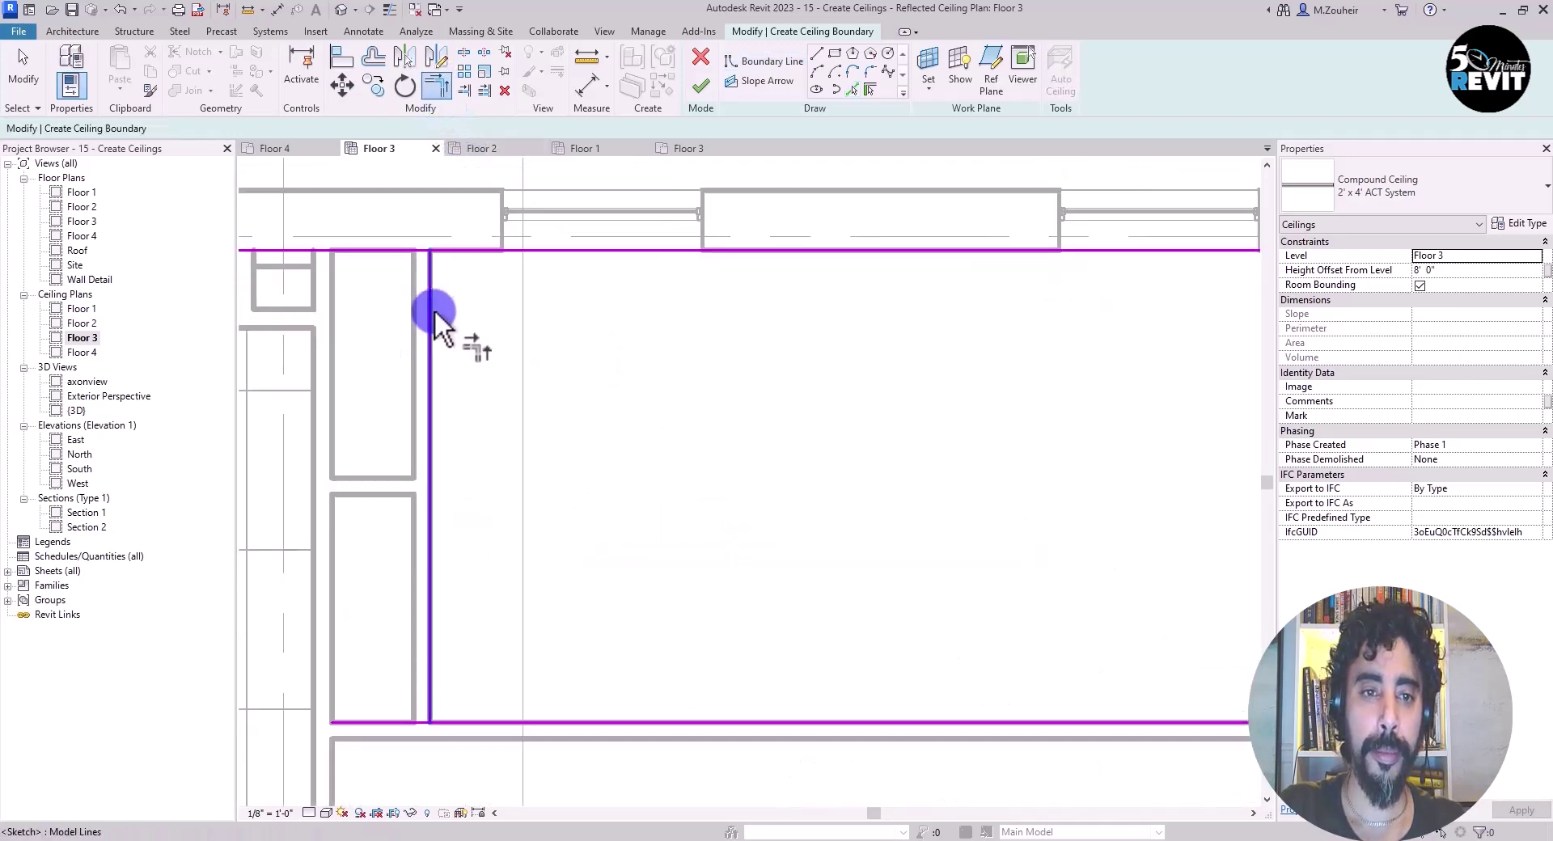
scroll(623, 397, down, 1)
middle_drag(622, 396, 566, 418)
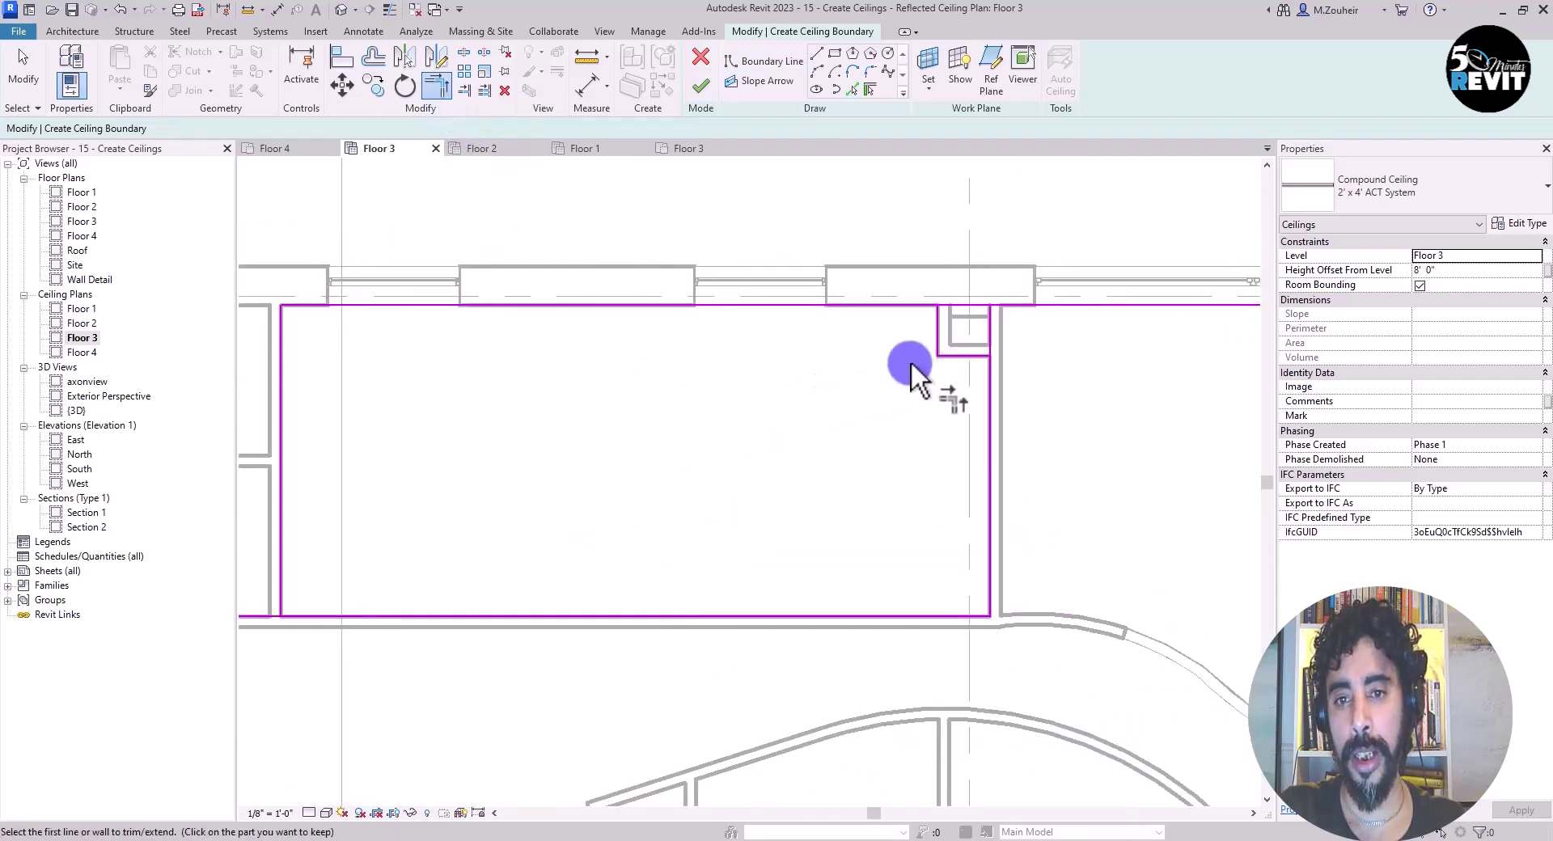
scroll(911, 330, up, 2)
click(916, 279)
click(960, 339)
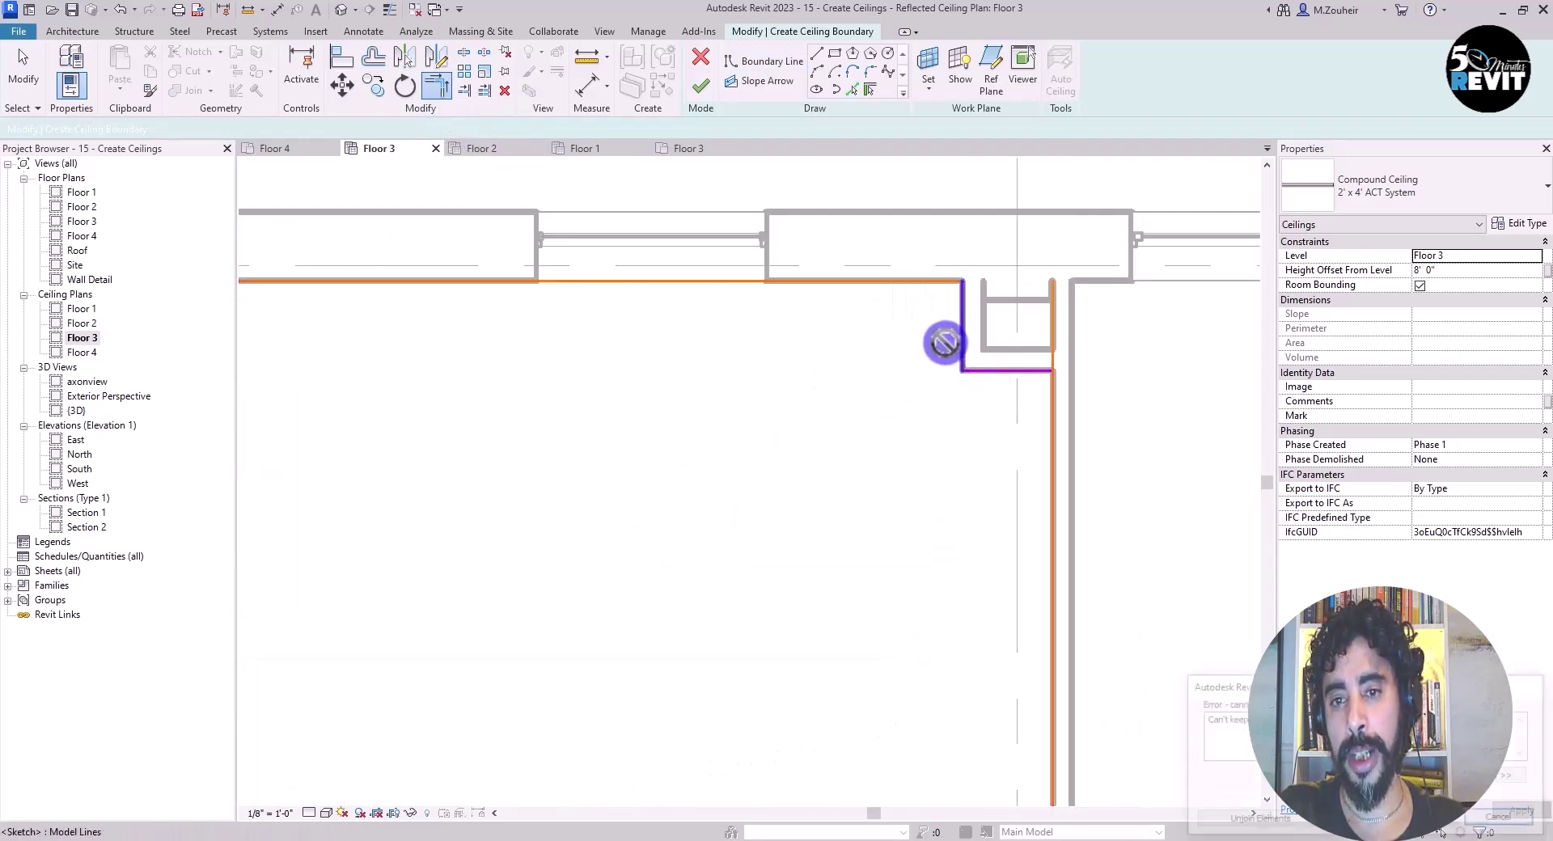
click(1290, 821)
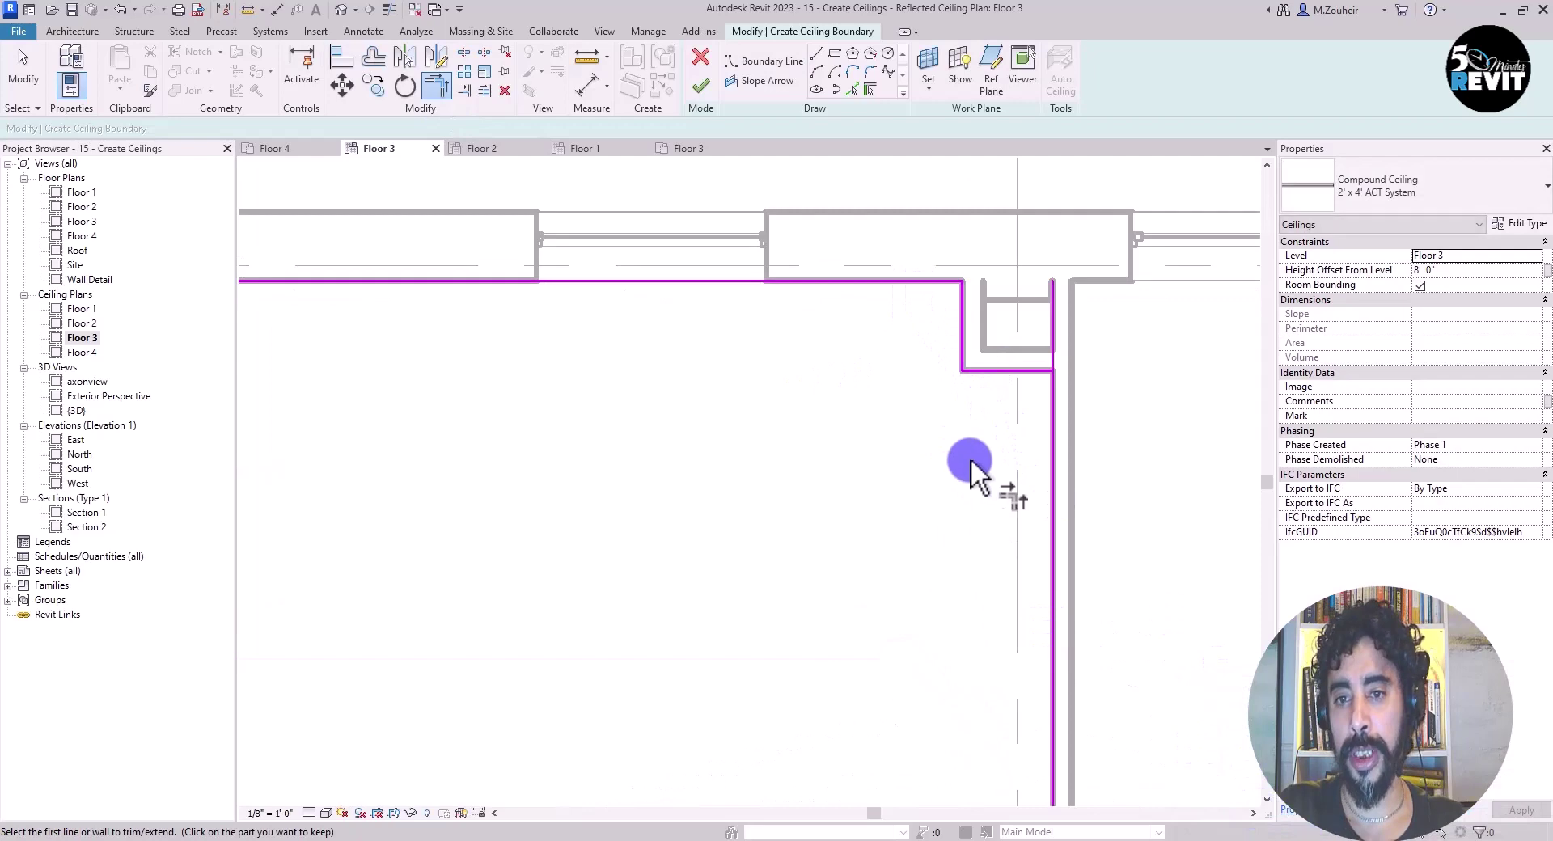
- Trim the top-right and lower-left boundary corners to close the outline
scroll(994, 453, up, 1)
click(1001, 317)
click(1040, 347)
scroll(933, 461, down, 5)
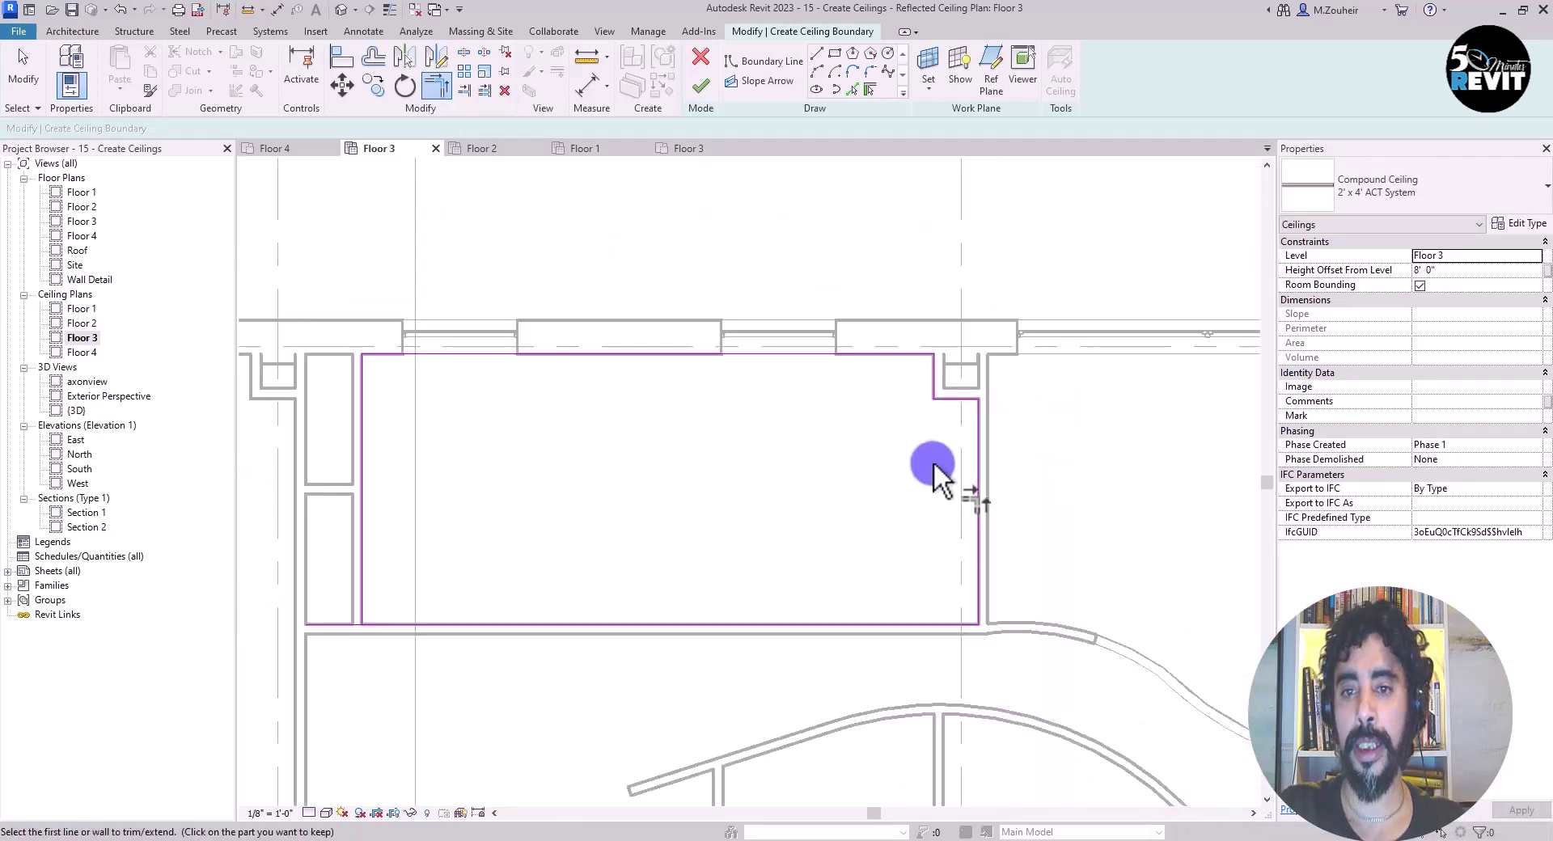
scroll(651, 443, up, 4)
click(633, 482)
click(596, 465)
scroll(595, 552, down, 5)
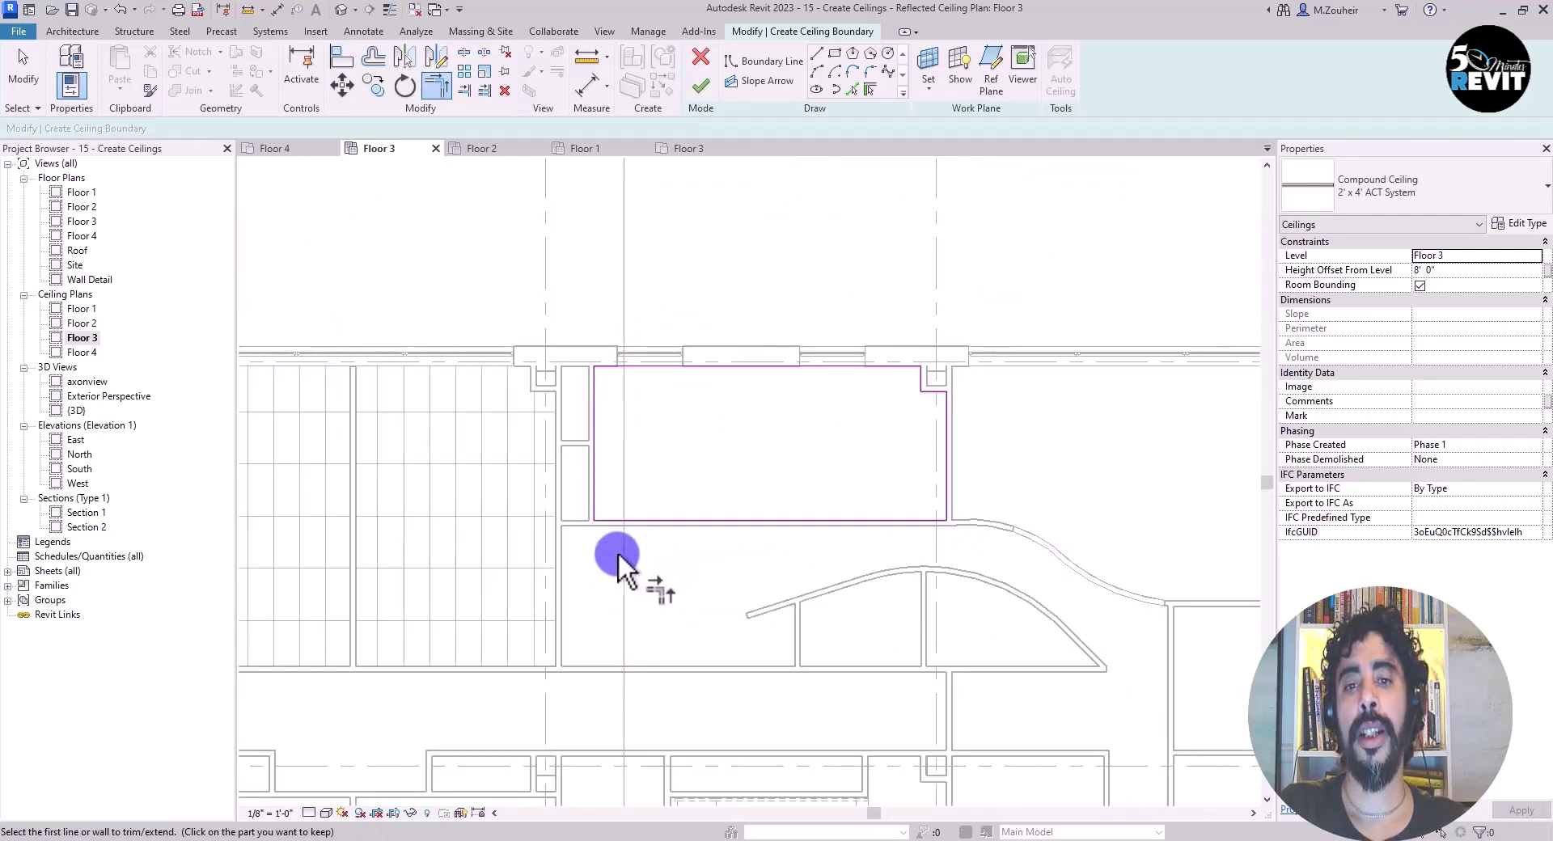
scroll(618, 551, up, 1)
click(1373, 194)
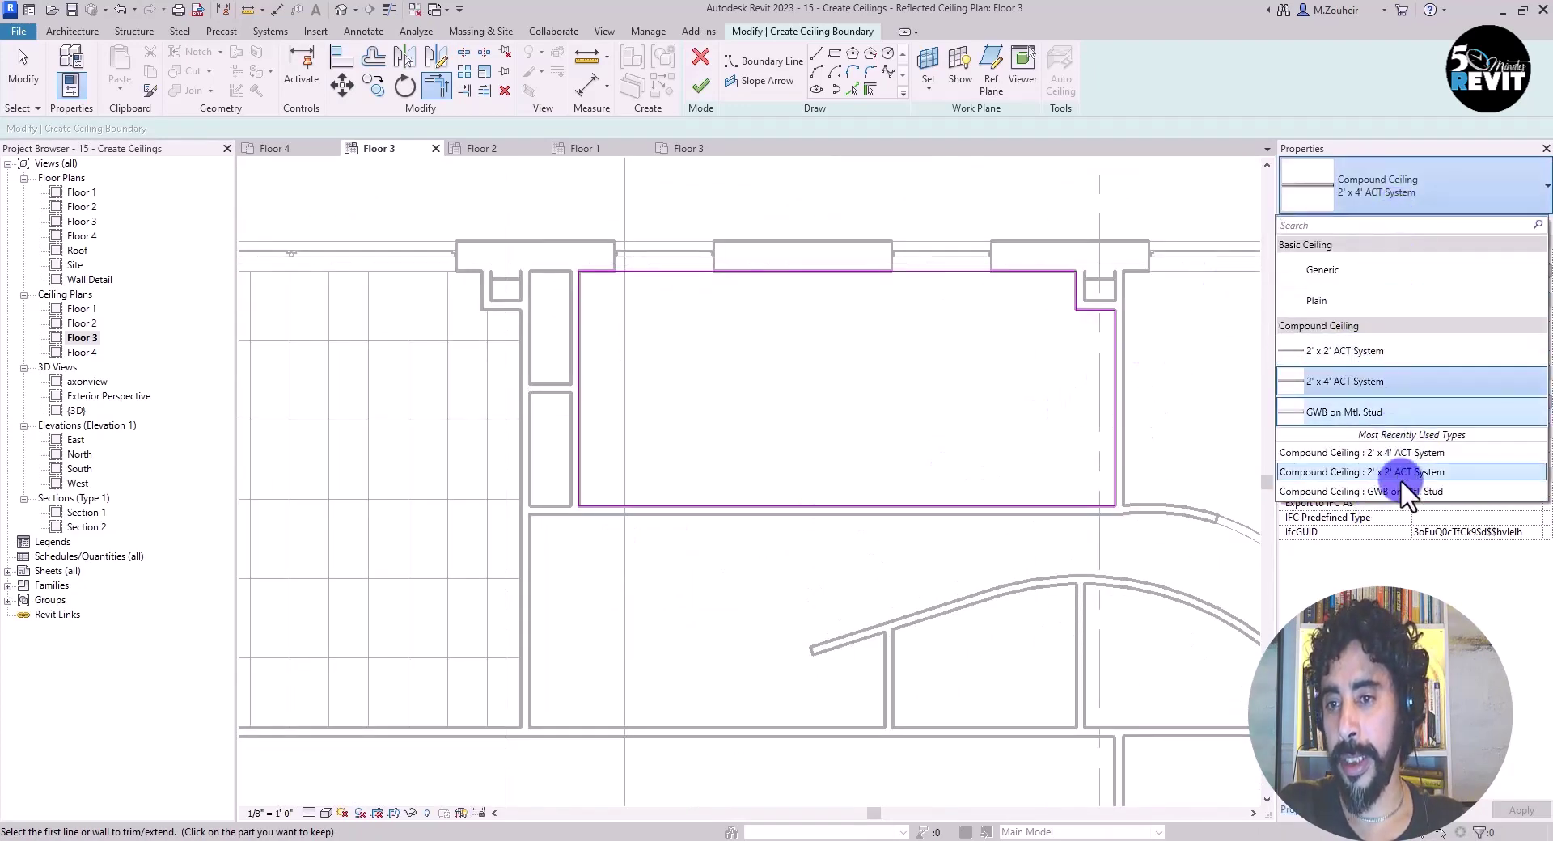
- Set the sketch to Compound Ceiling 2' x 2' ACT System and finish it (about 317.99 sq ft)
click(1399, 352)
click(699, 85)
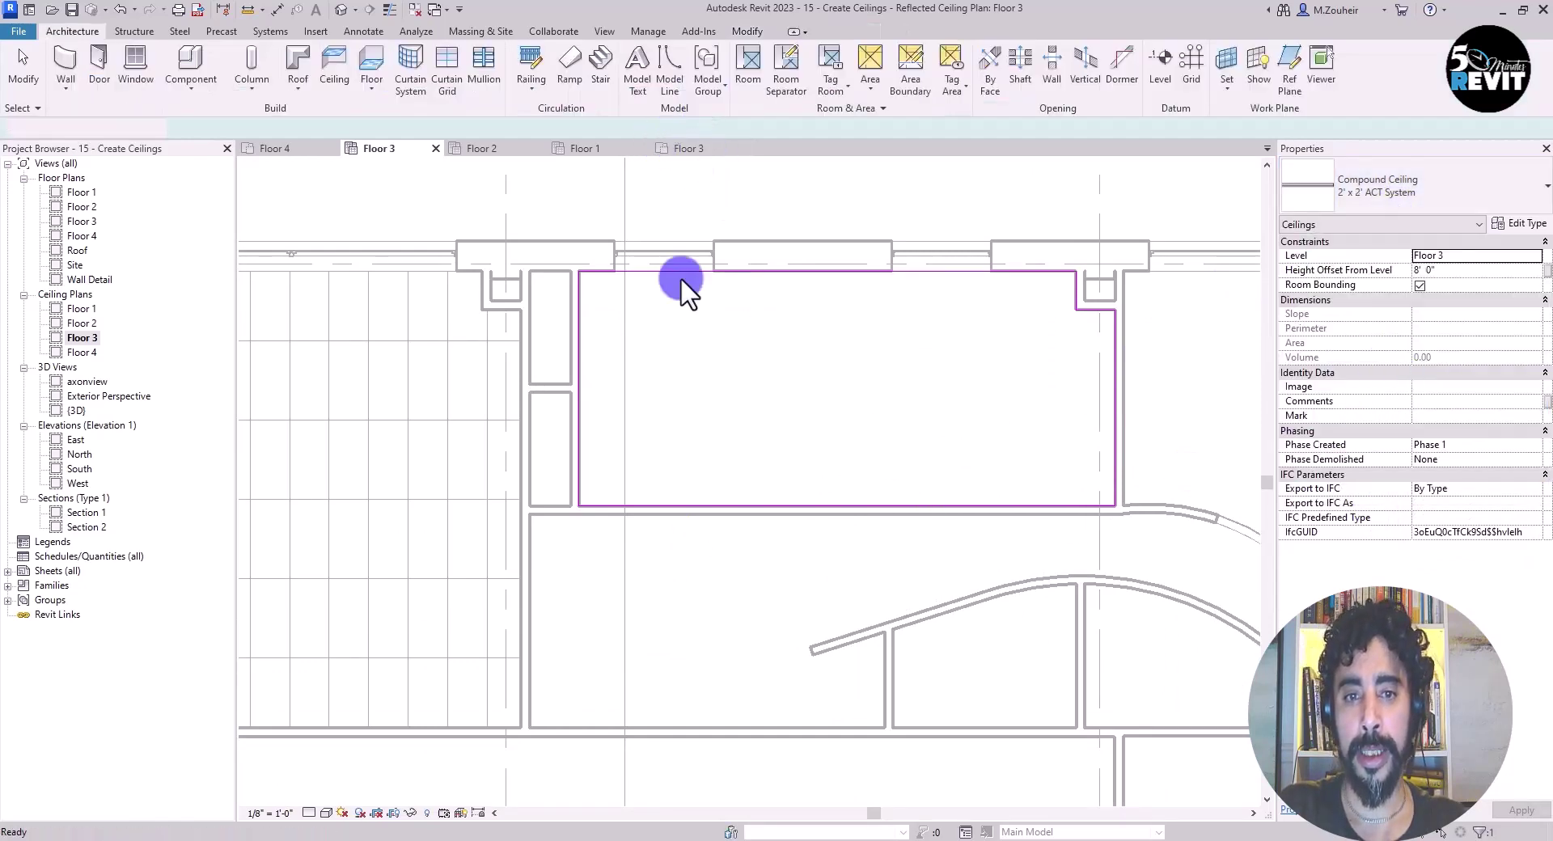
click(681, 277)
scroll(649, 603, down, 2)
middle_drag(649, 604, 635, 544)
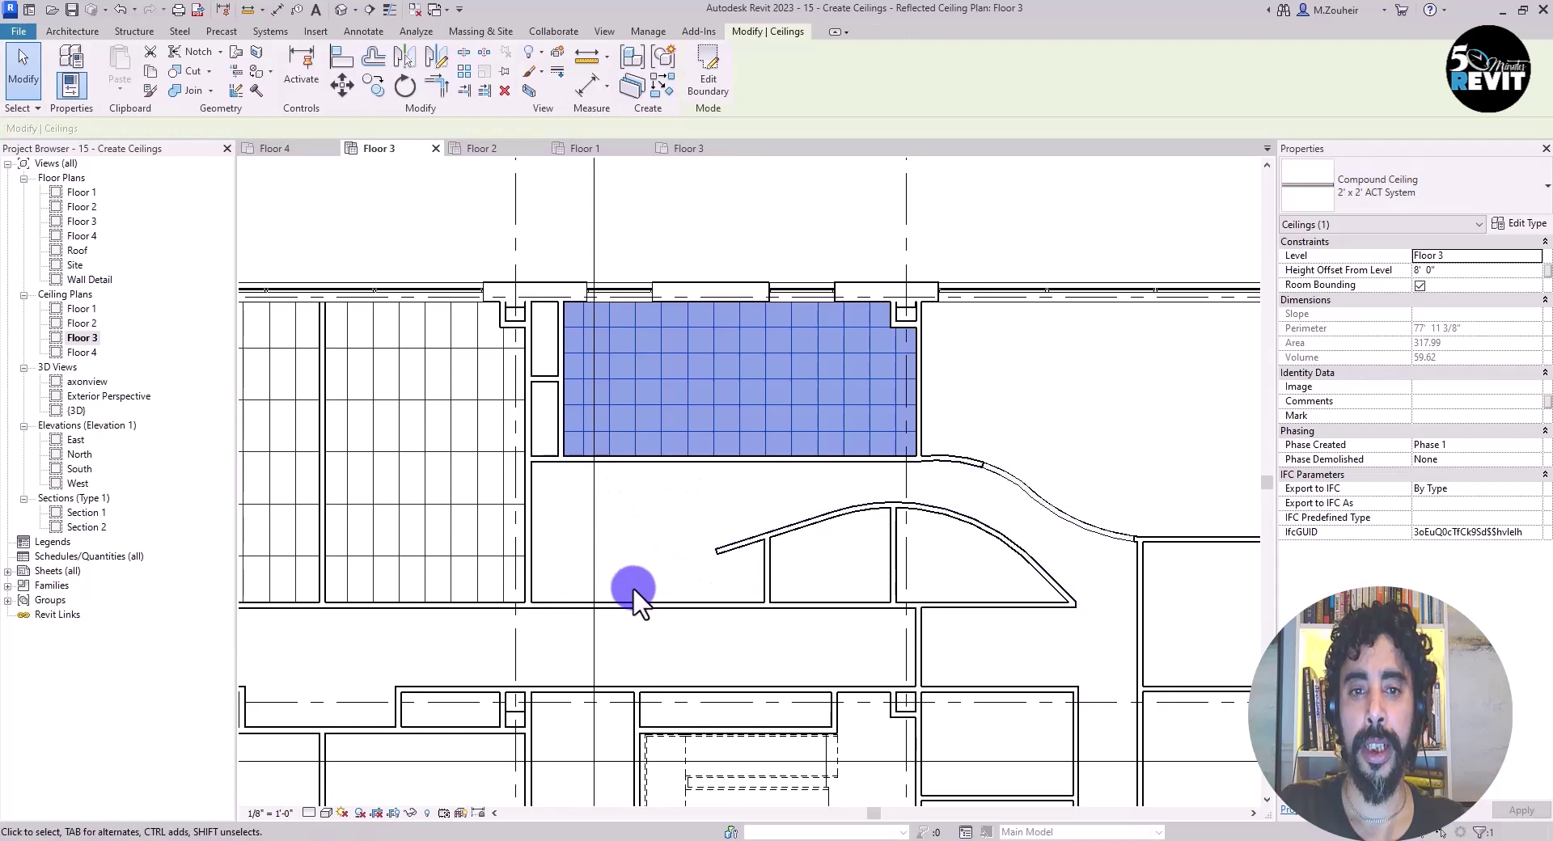
- Start a new sketched ceiling and pick the room's upper, left and lower walls as boundaries
click(746, 215)
middle_drag(936, 526, 886, 394)
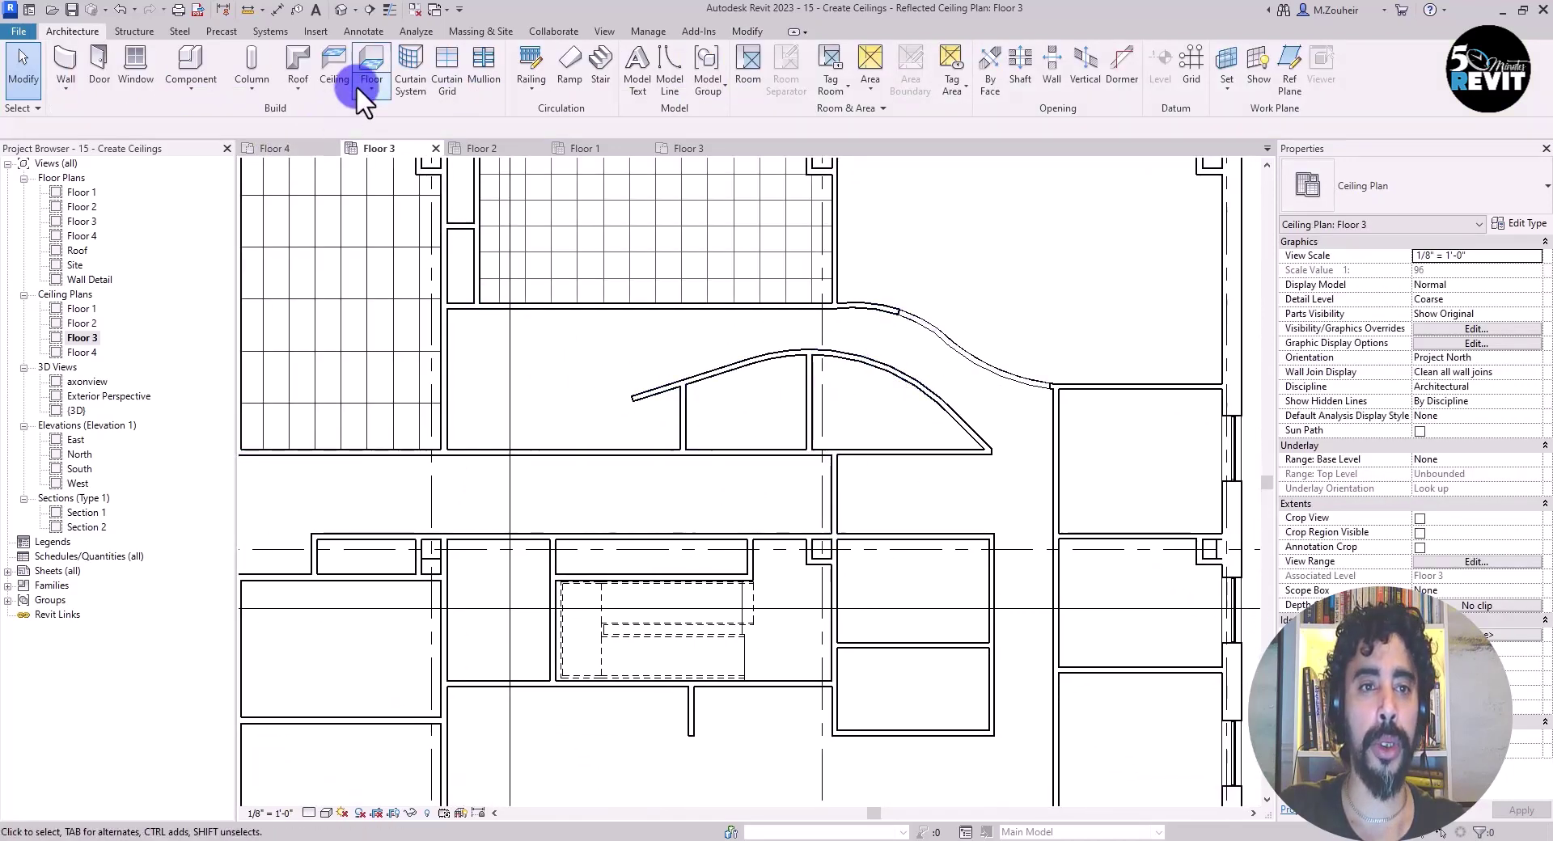
click(336, 68)
click(745, 70)
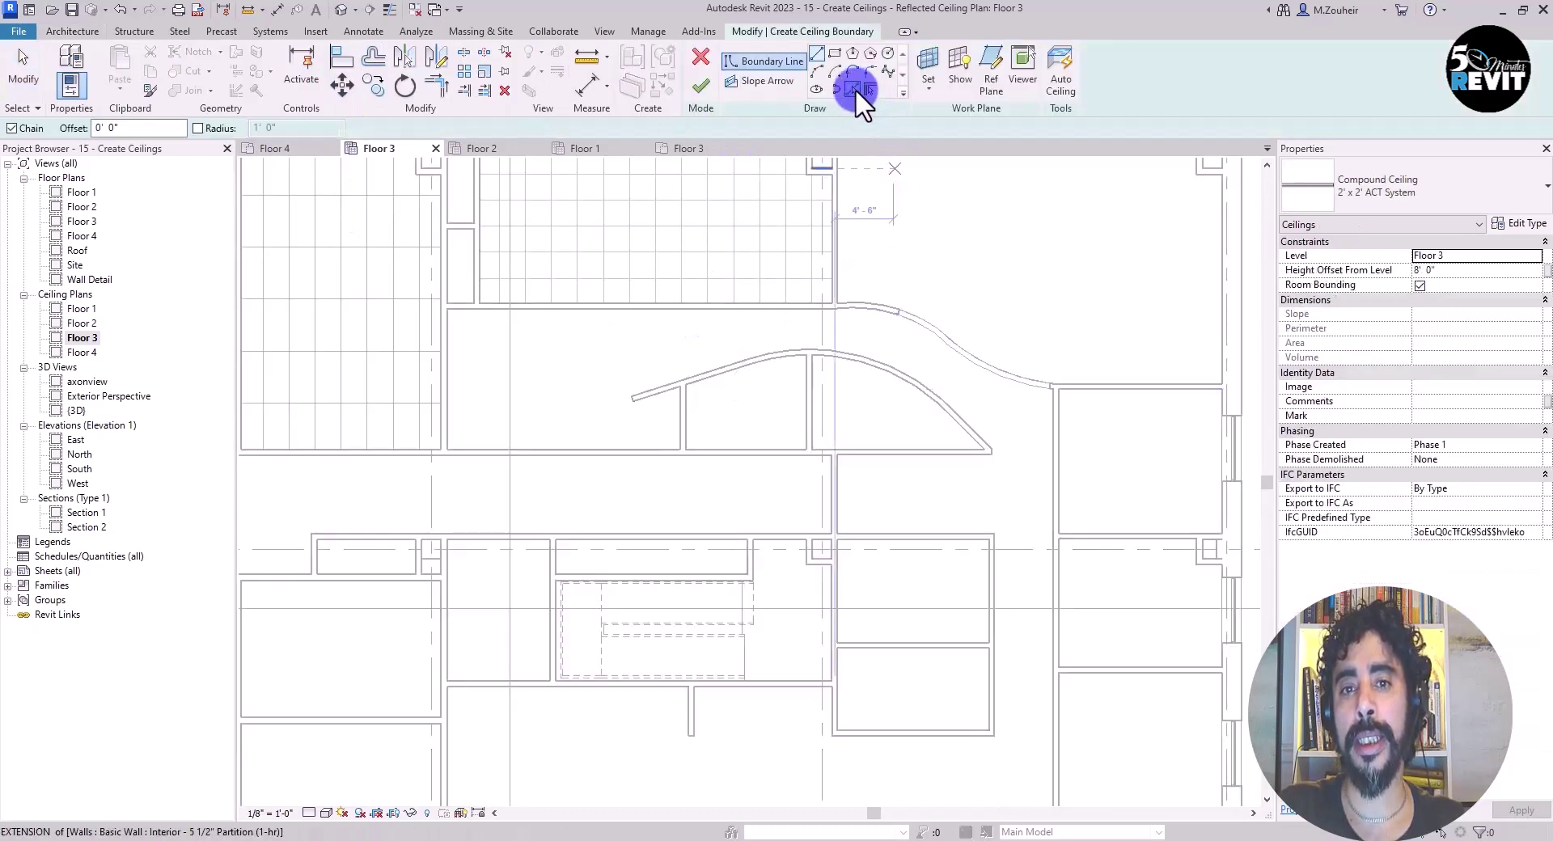
click(868, 89)
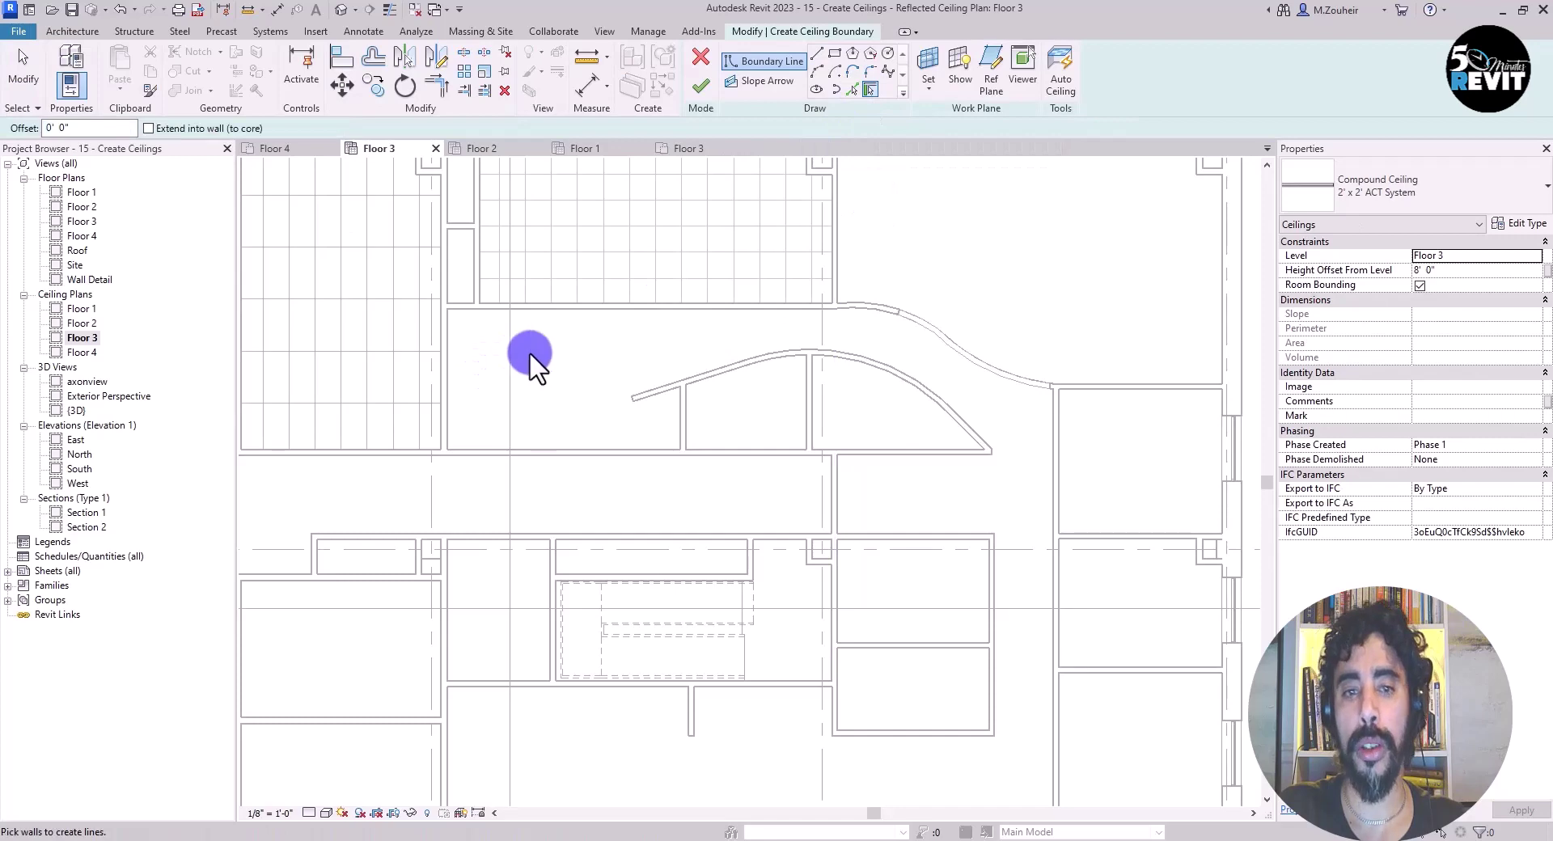
scroll(529, 351, up, 2)
click(581, 290)
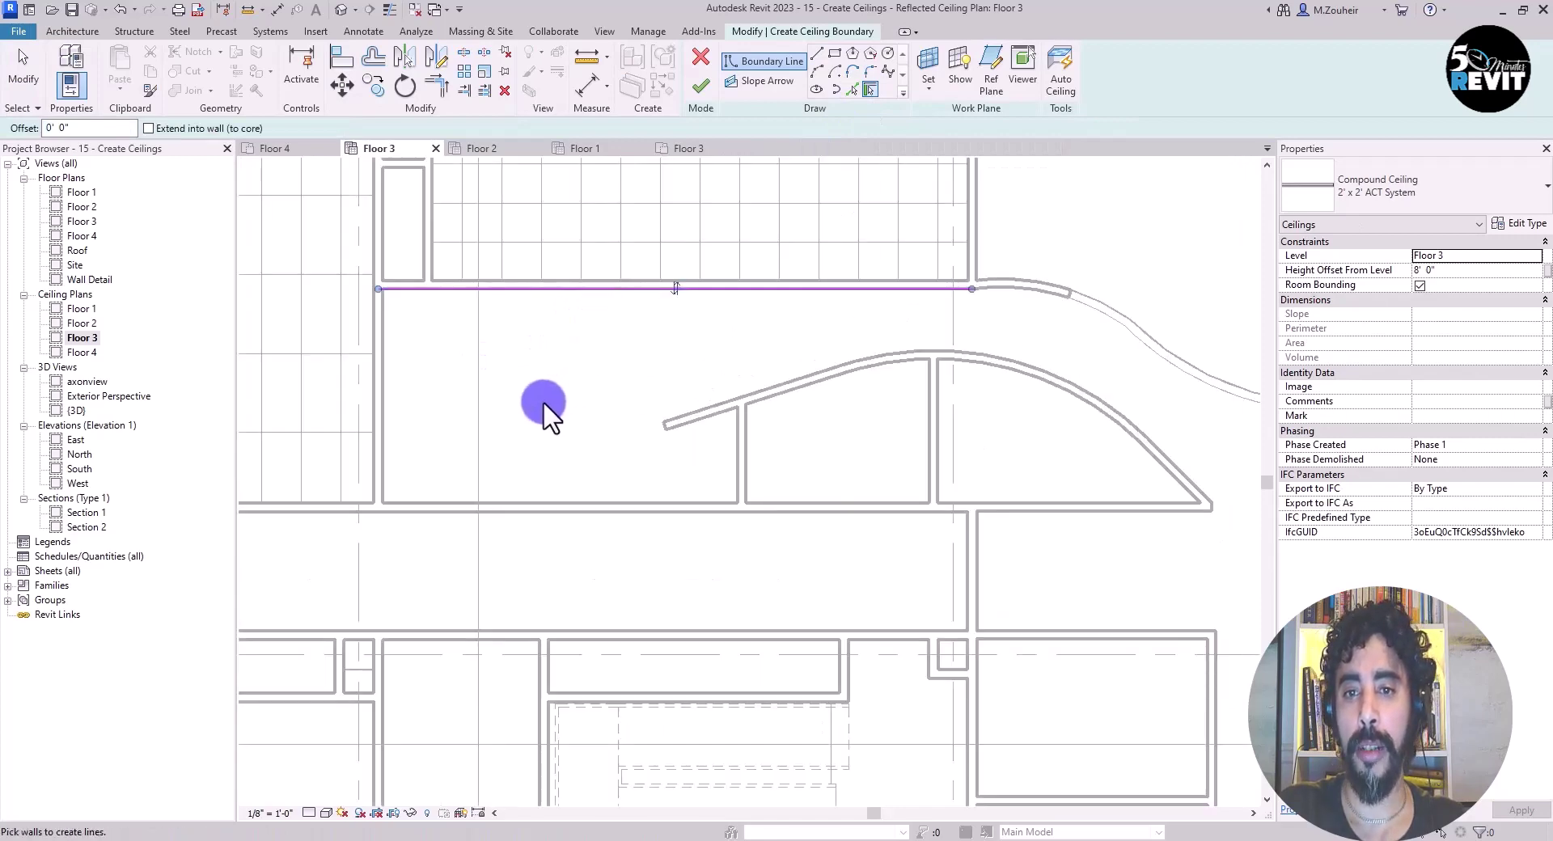
middle_drag(542, 401, 547, 357)
click(389, 362)
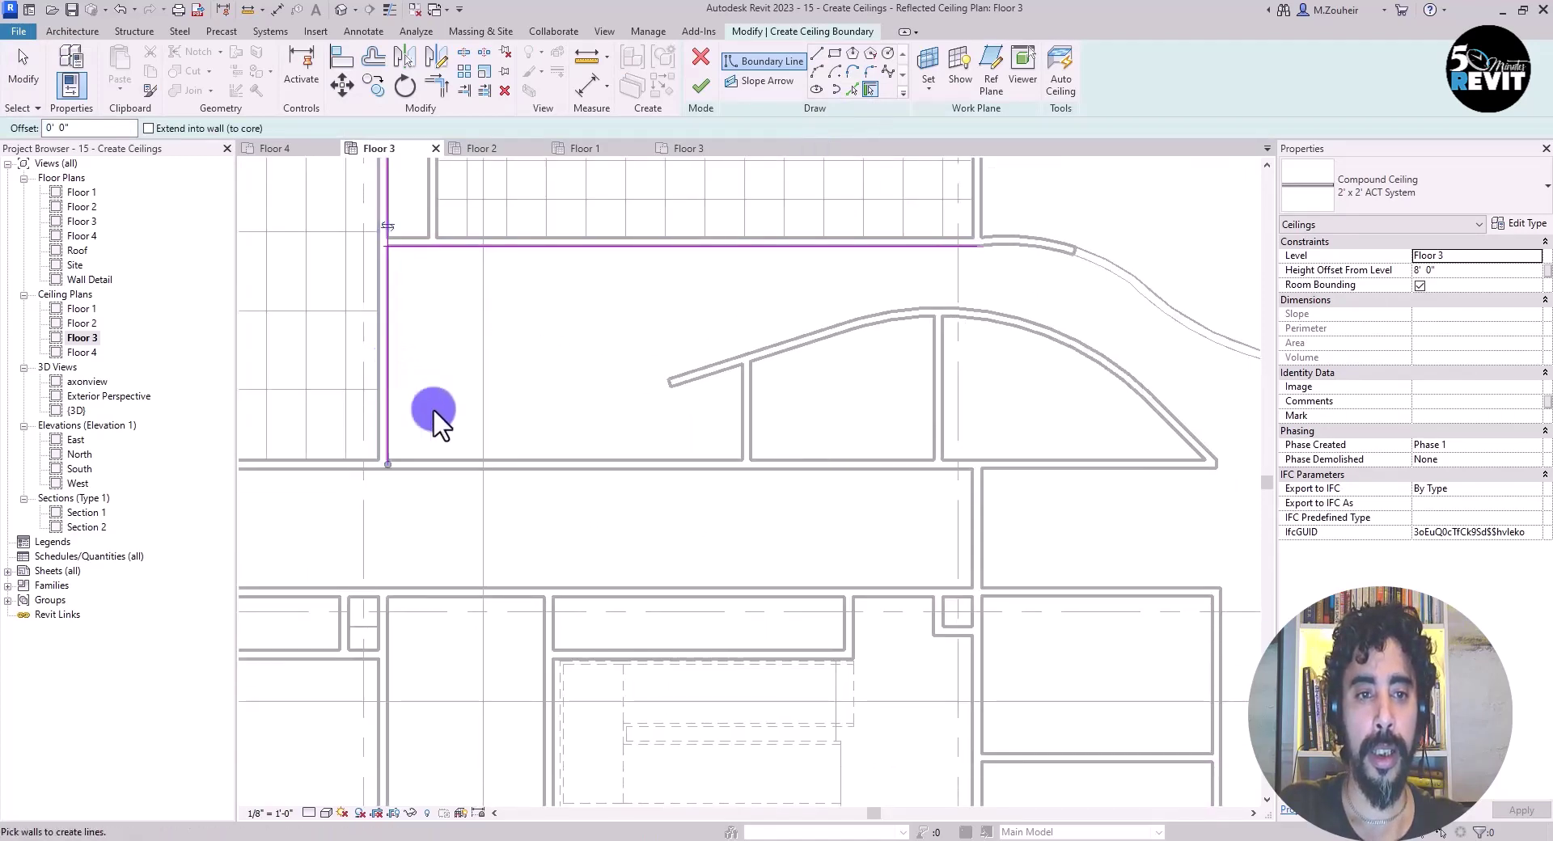
click(540, 461)
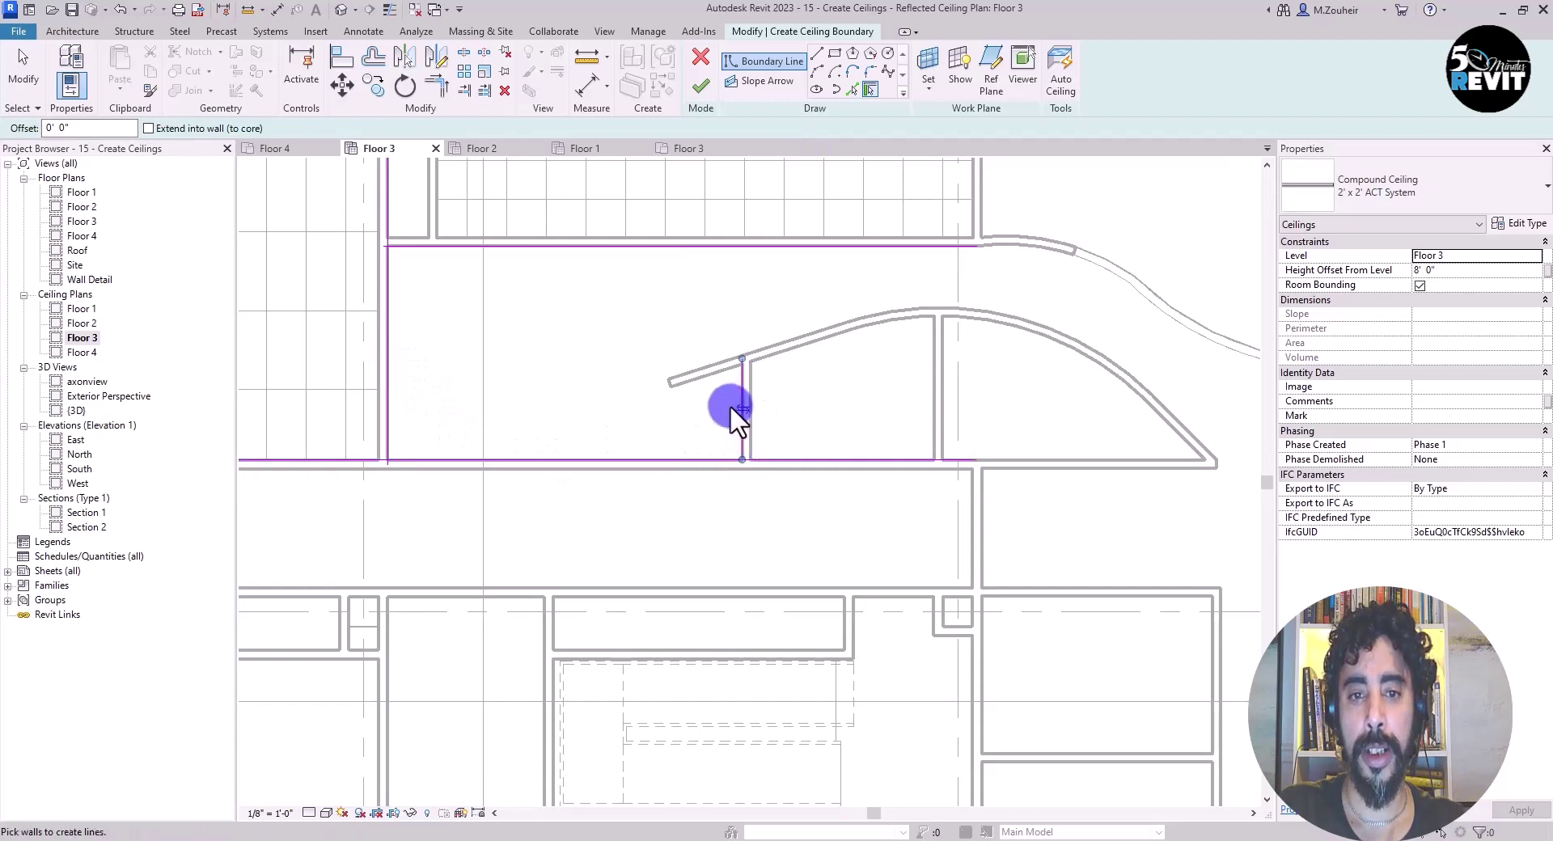
- Pick the slanted wall and each curved wall around the arc as boundary lines
click(812, 330)
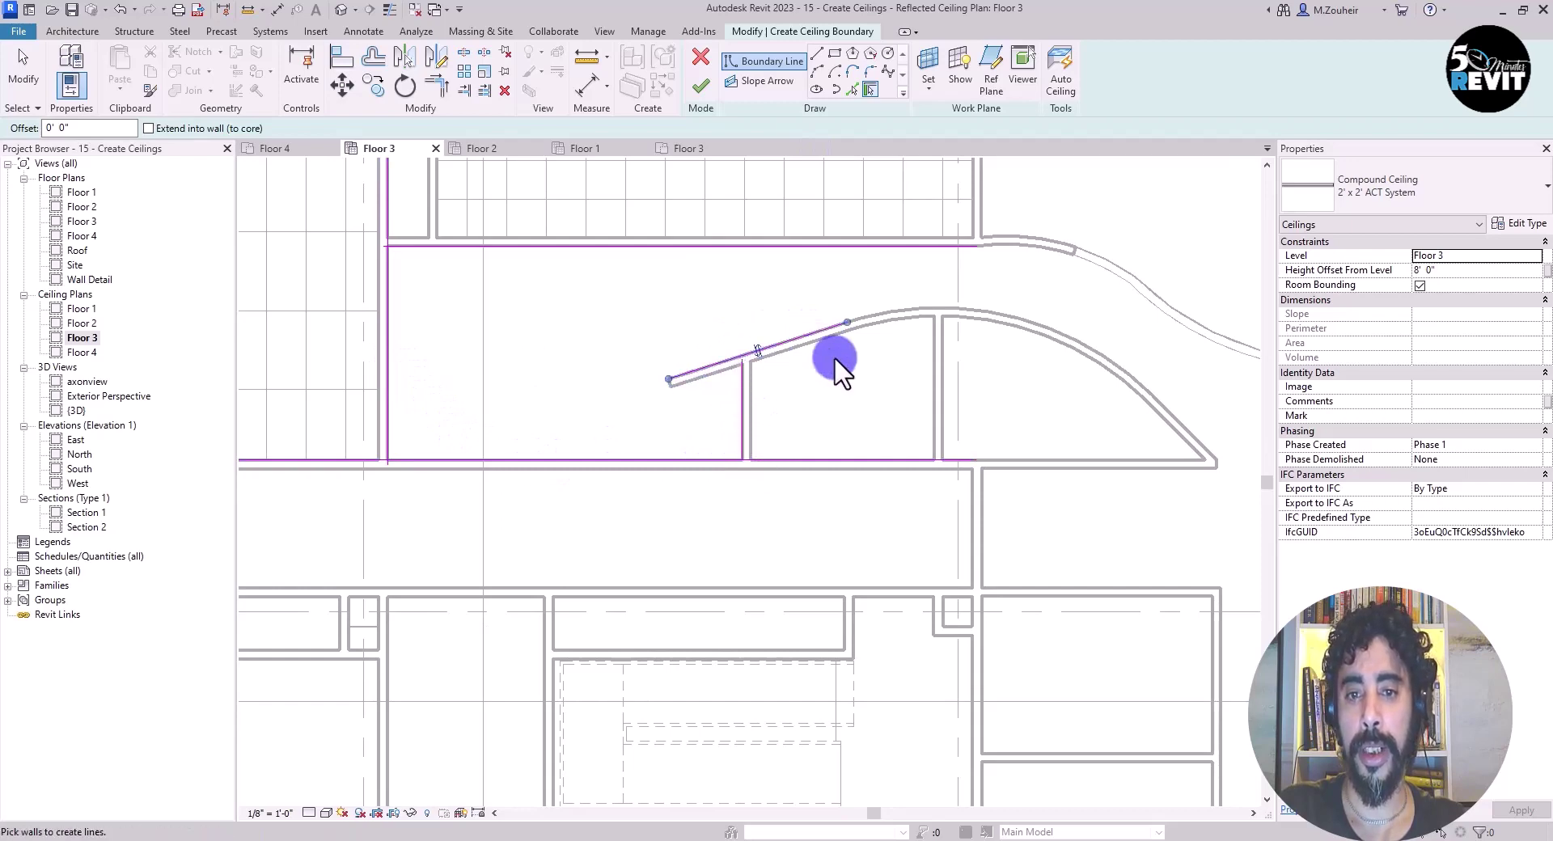
click(902, 309)
scroll(946, 380, up, 2)
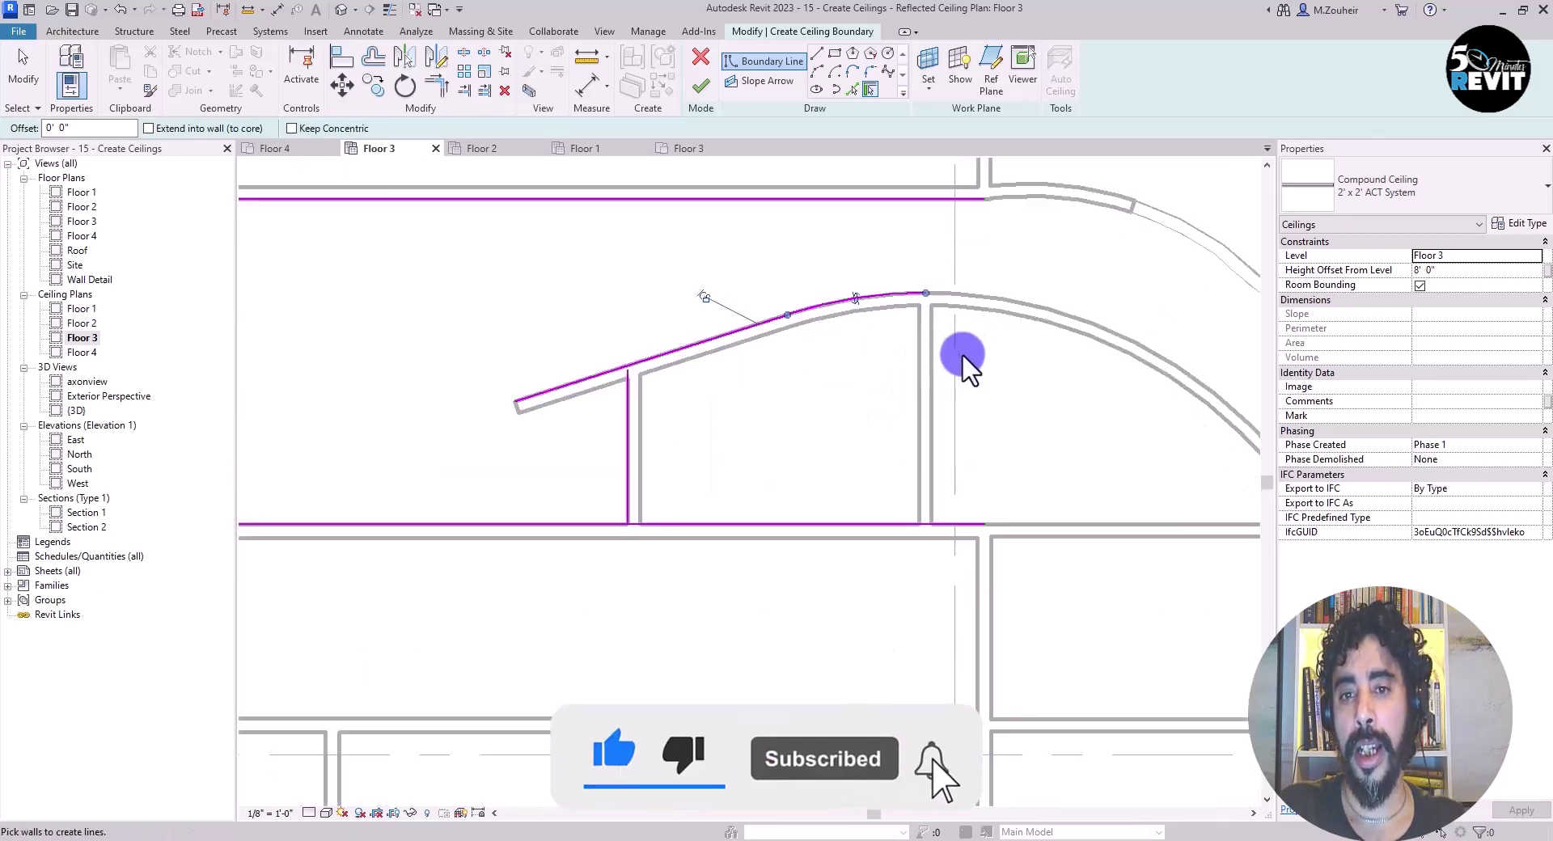
click(953, 421)
middle_drag(953, 421, 609, 347)
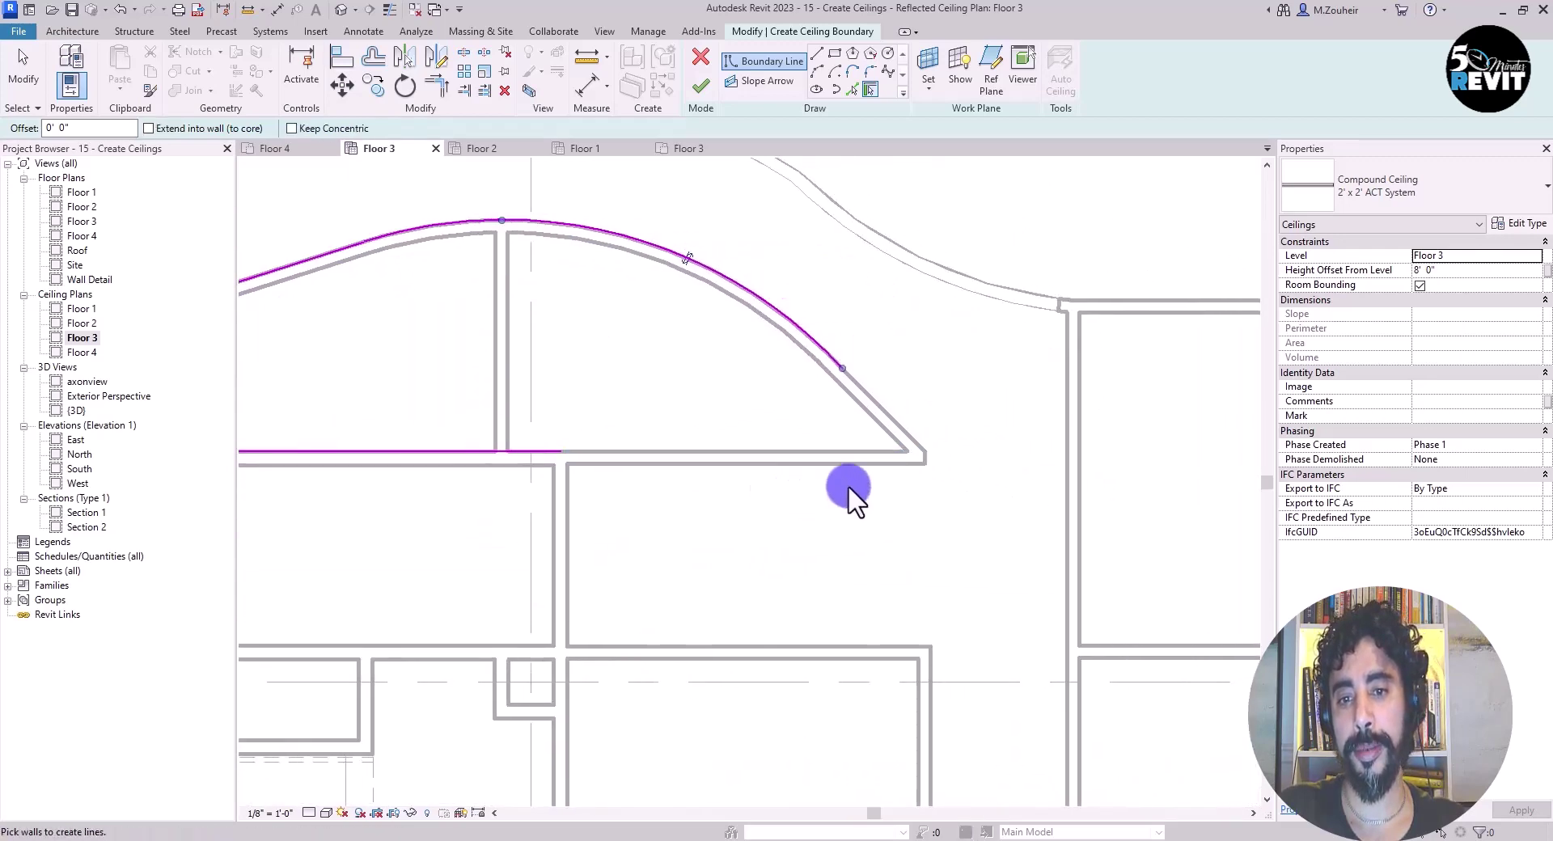
click(896, 424)
middle_drag(897, 524, 943, 683)
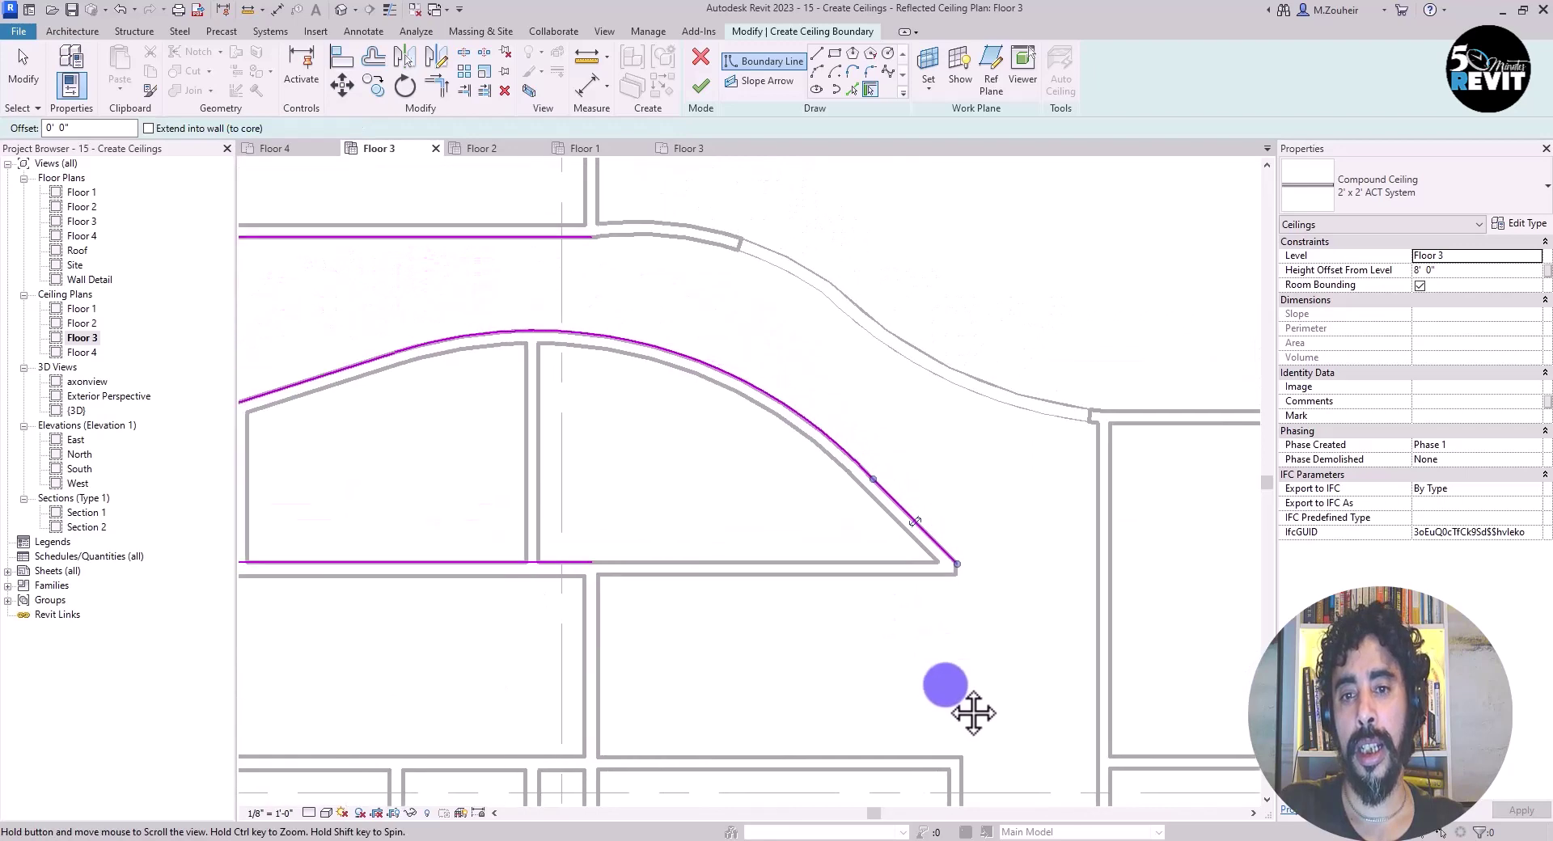
click(938, 427)
middle_drag(910, 464, 990, 456)
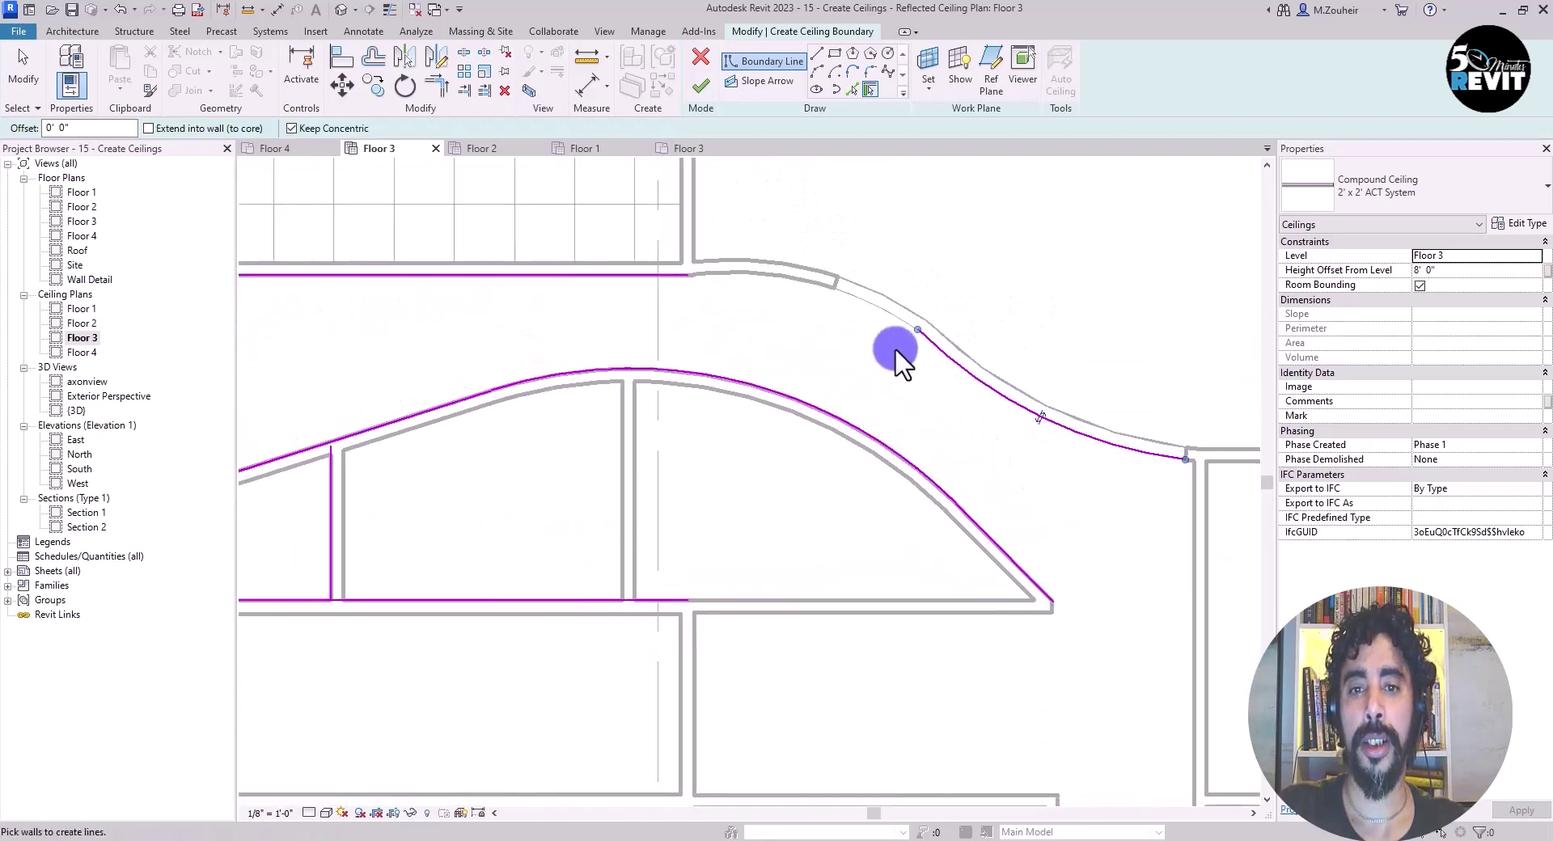
click(789, 278)
middle_drag(762, 368, 849, 352)
click(23, 71)
middle_drag(390, 396, 594, 350)
scroll(565, 319, down, 4)
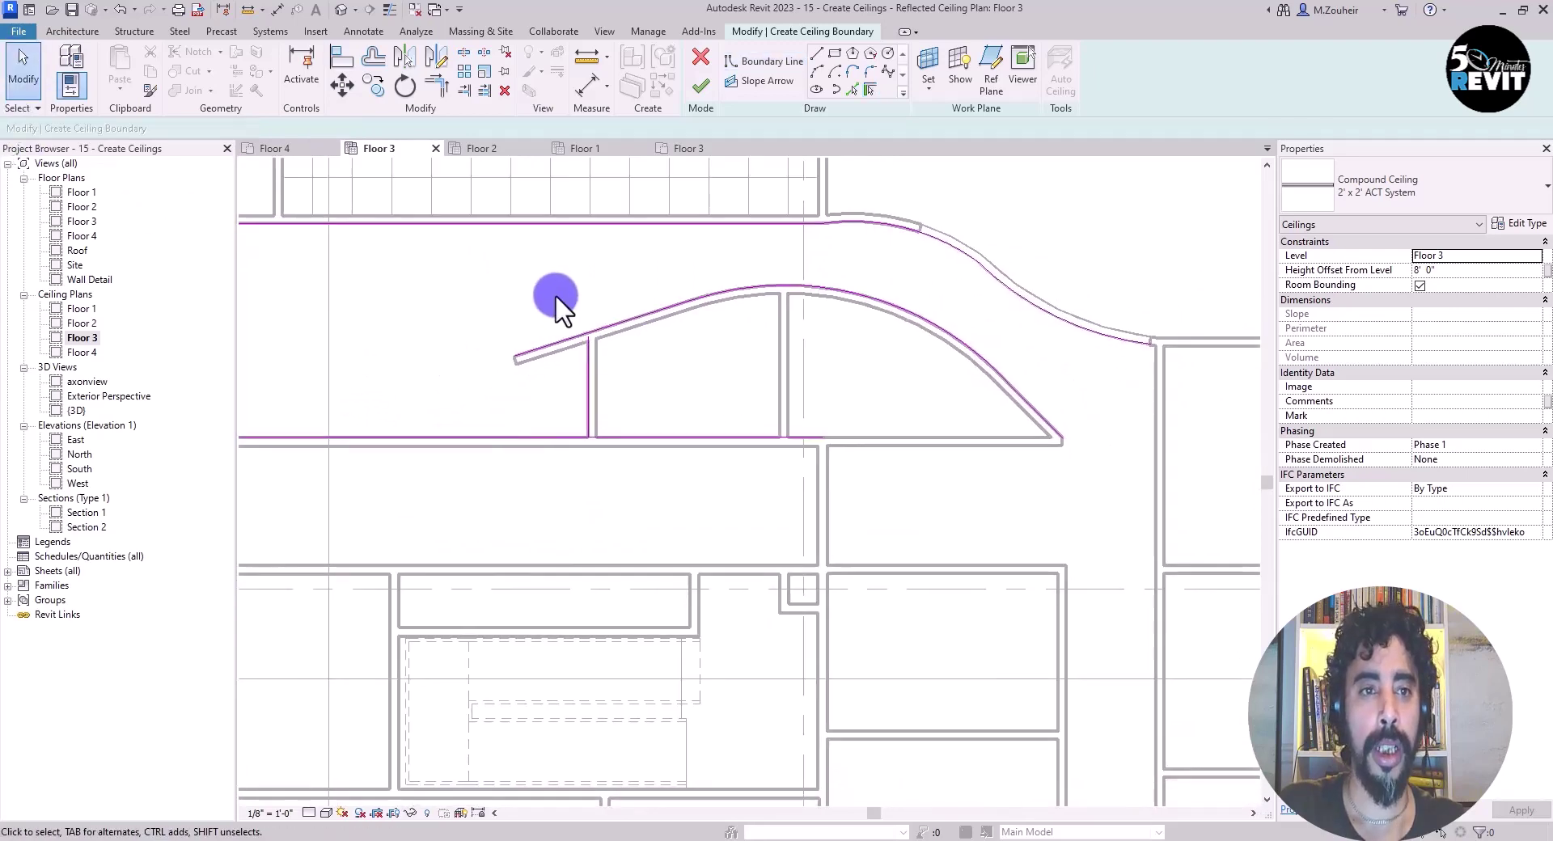
- Trim the arc, vertical, bottom and left boundary lines into clean corners
click(436, 85)
scroll(579, 309, up, 3)
click(593, 380)
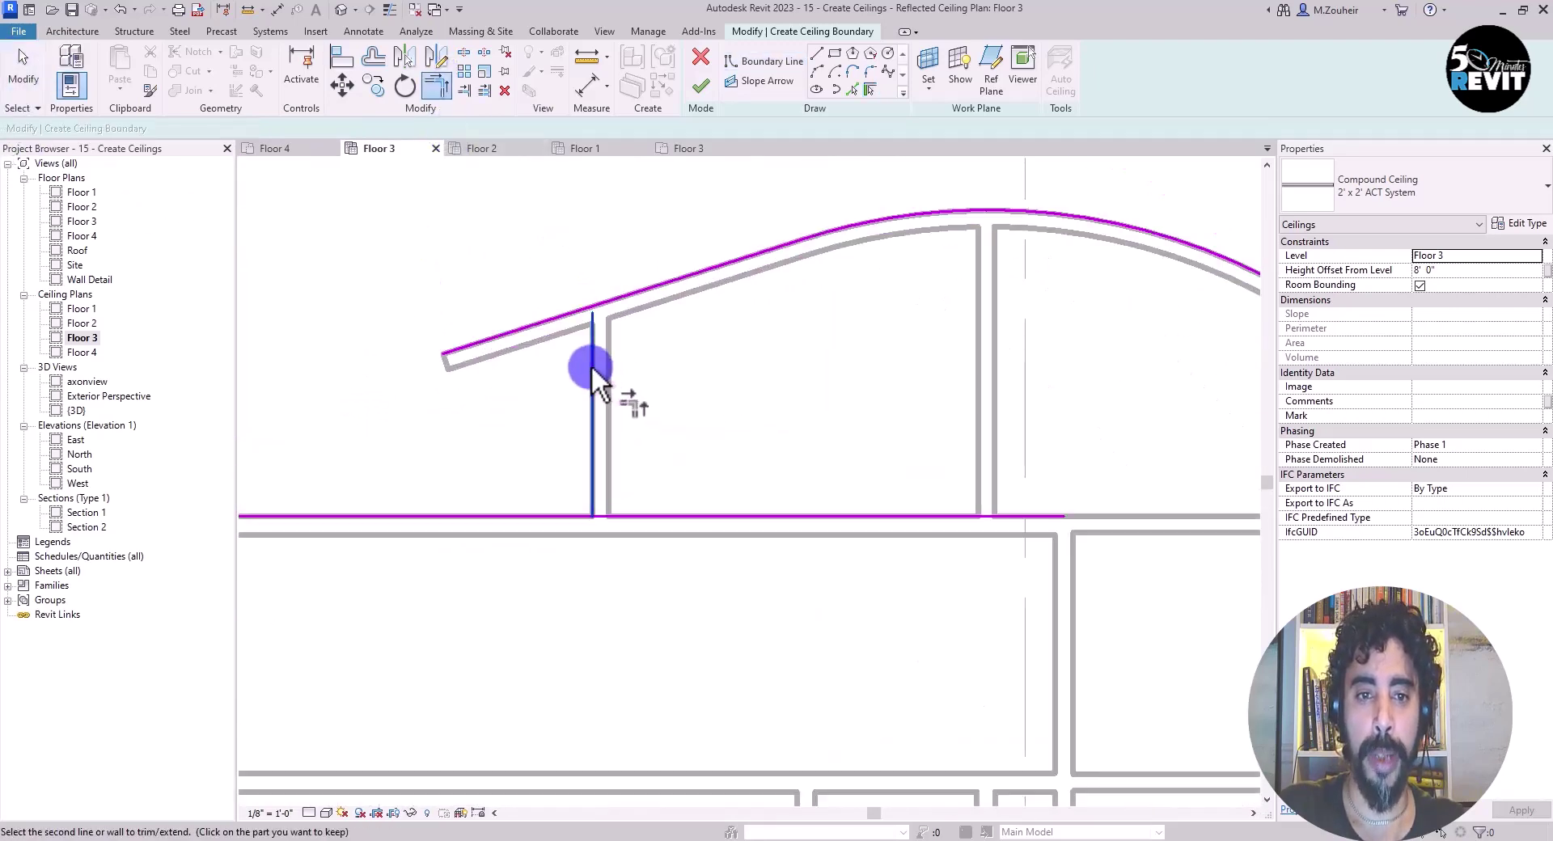
click(612, 305)
scroll(746, 405, down, 3)
click(618, 468)
scroll(507, 418, up, 4)
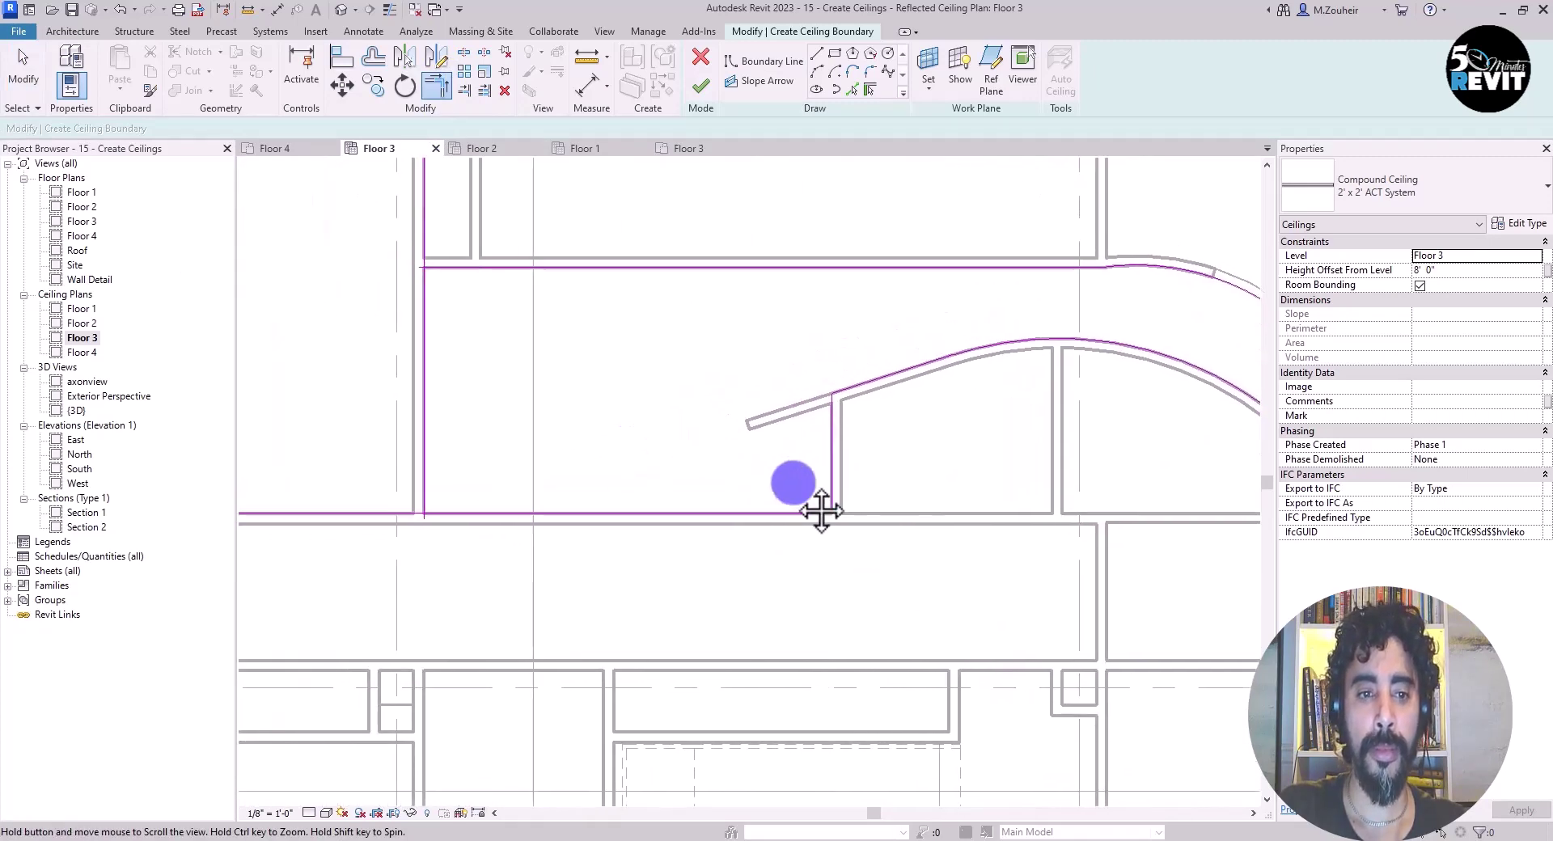
scroll(522, 454, down, 4)
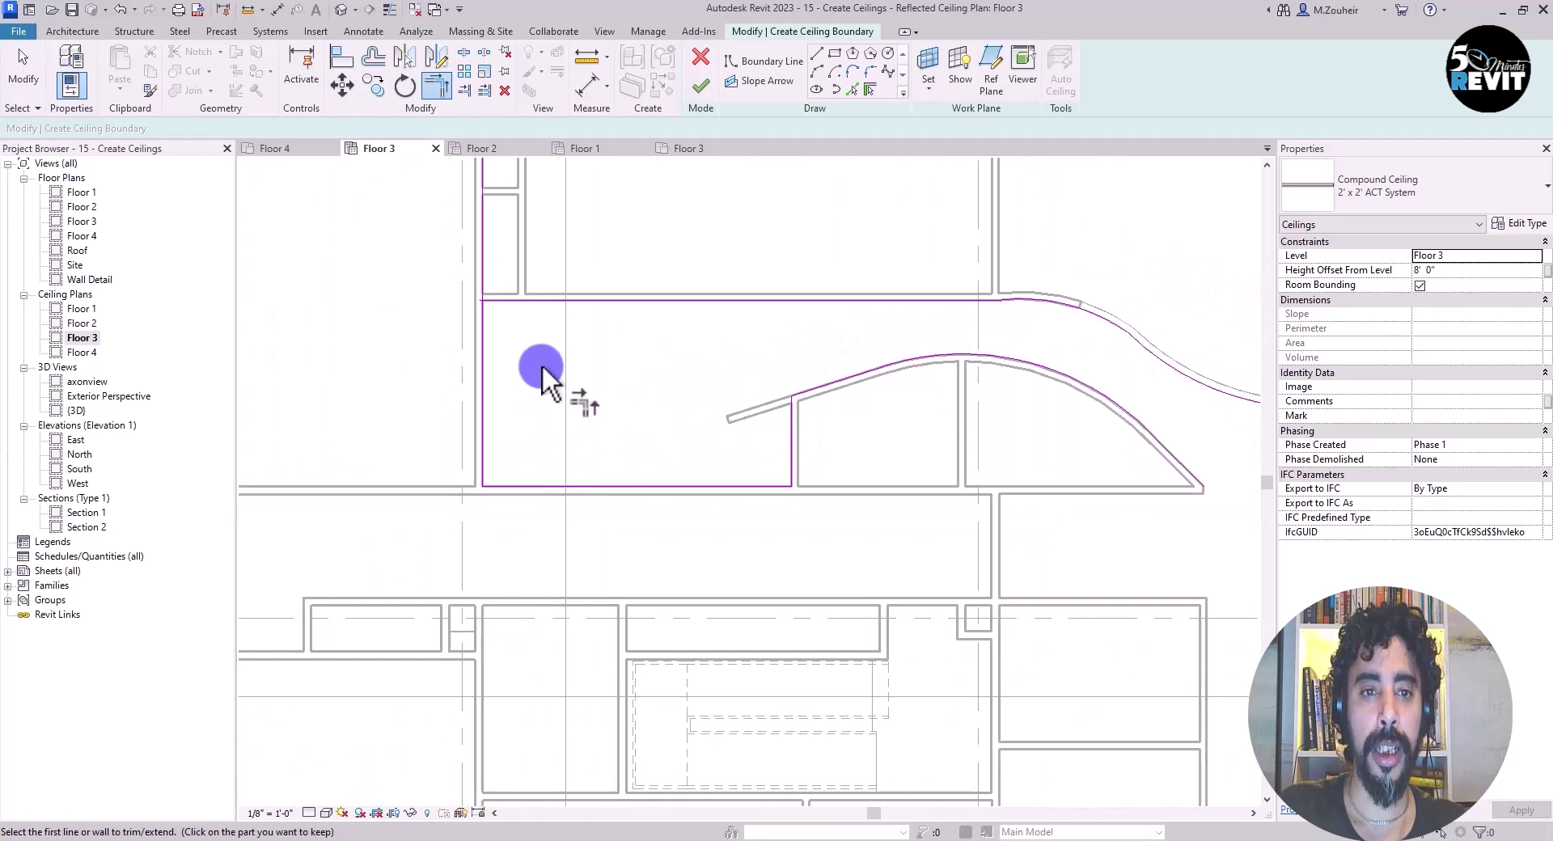
click(481, 336)
click(497, 302)
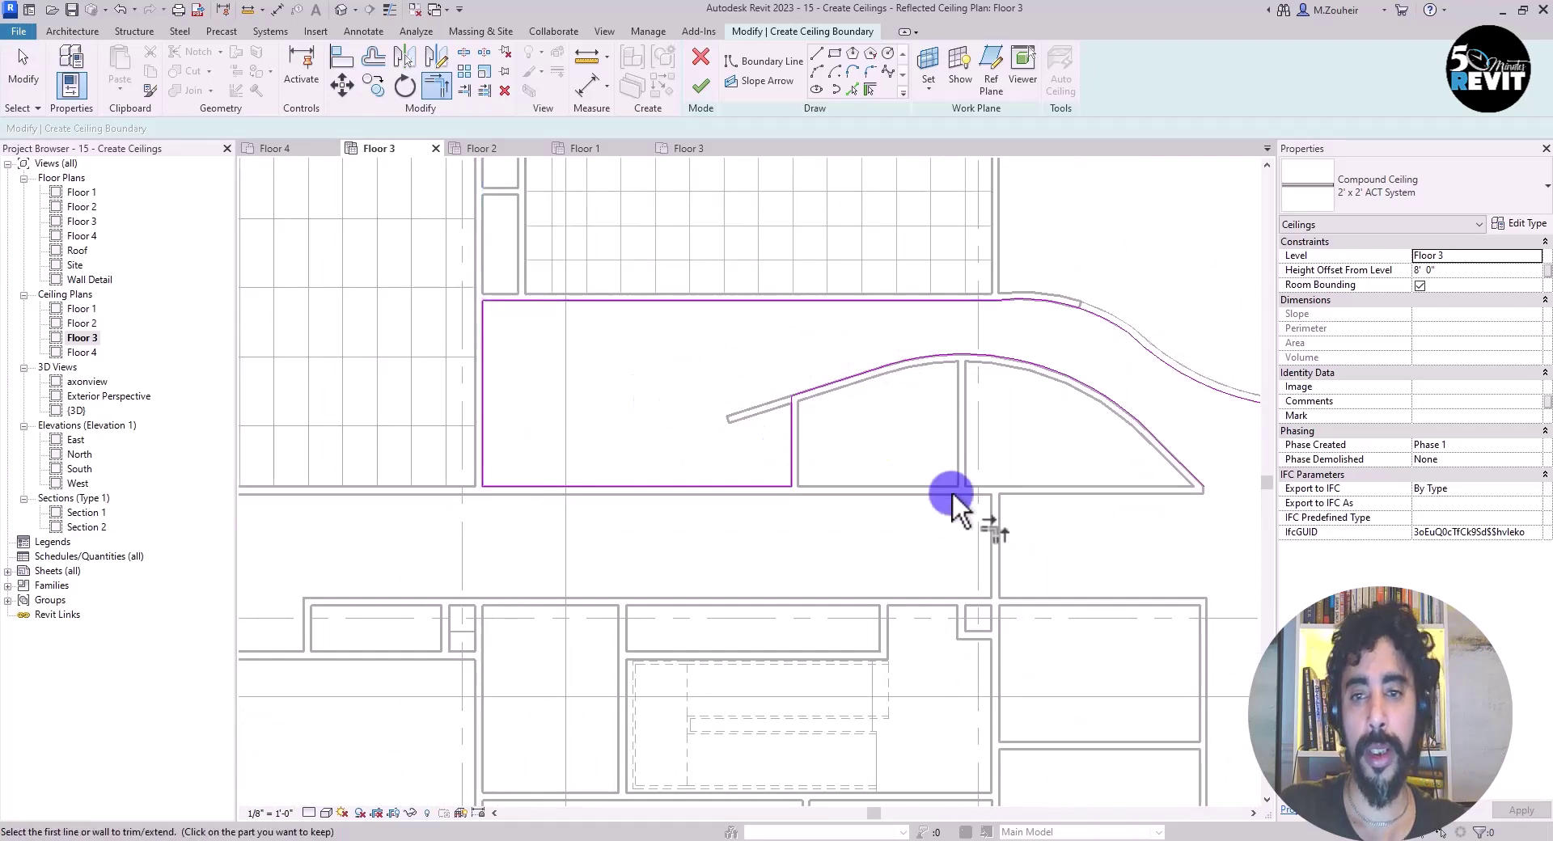
middle_drag(951, 490, 543, 379)
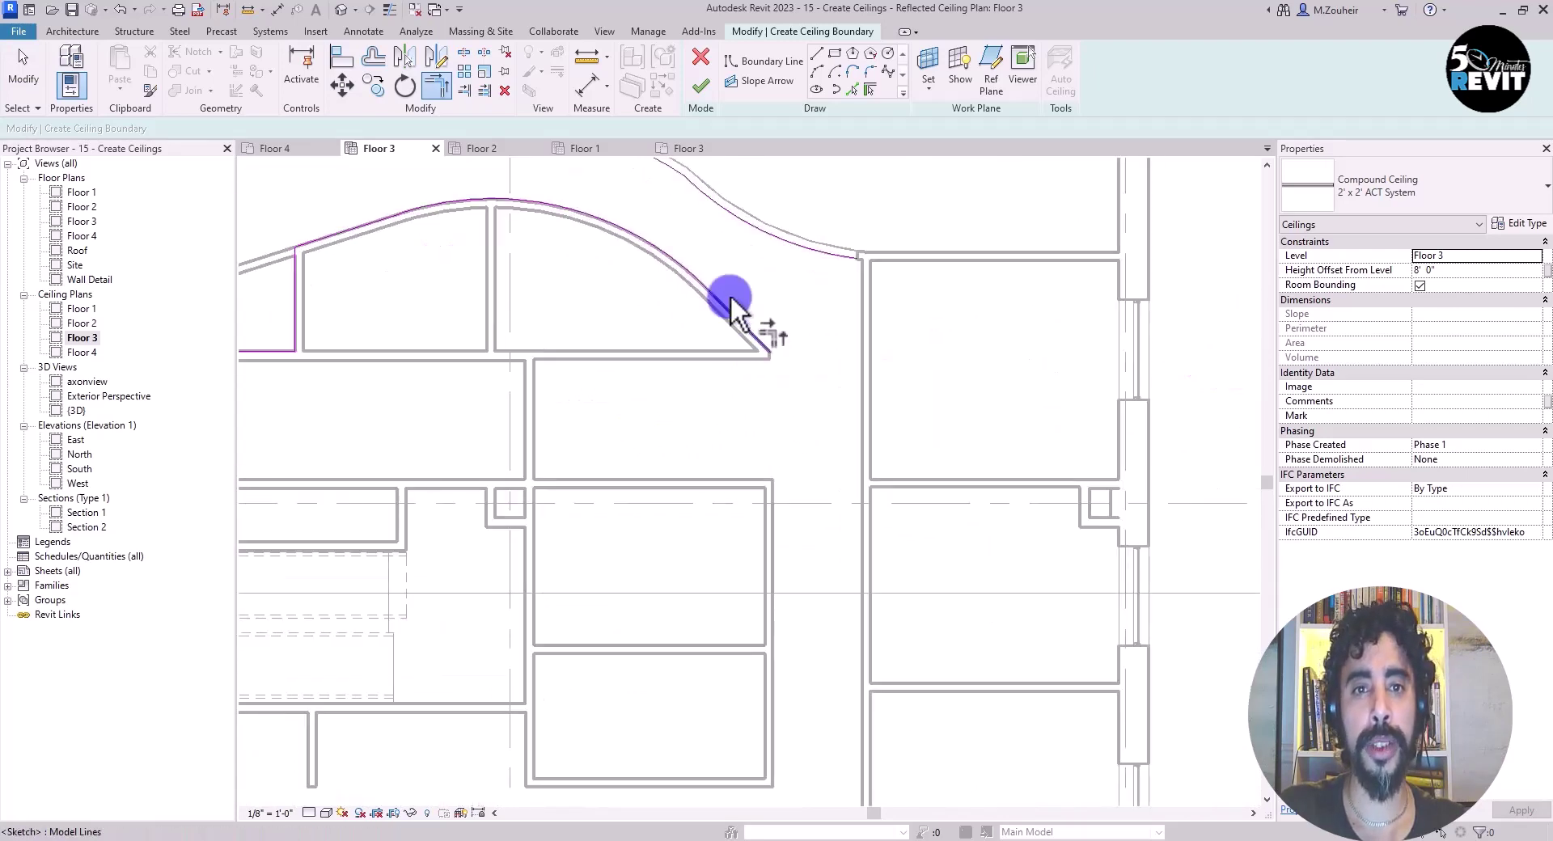
- Draw straight boundary lines from the diagonal's corner to the wall and up to its corner
click(815, 57)
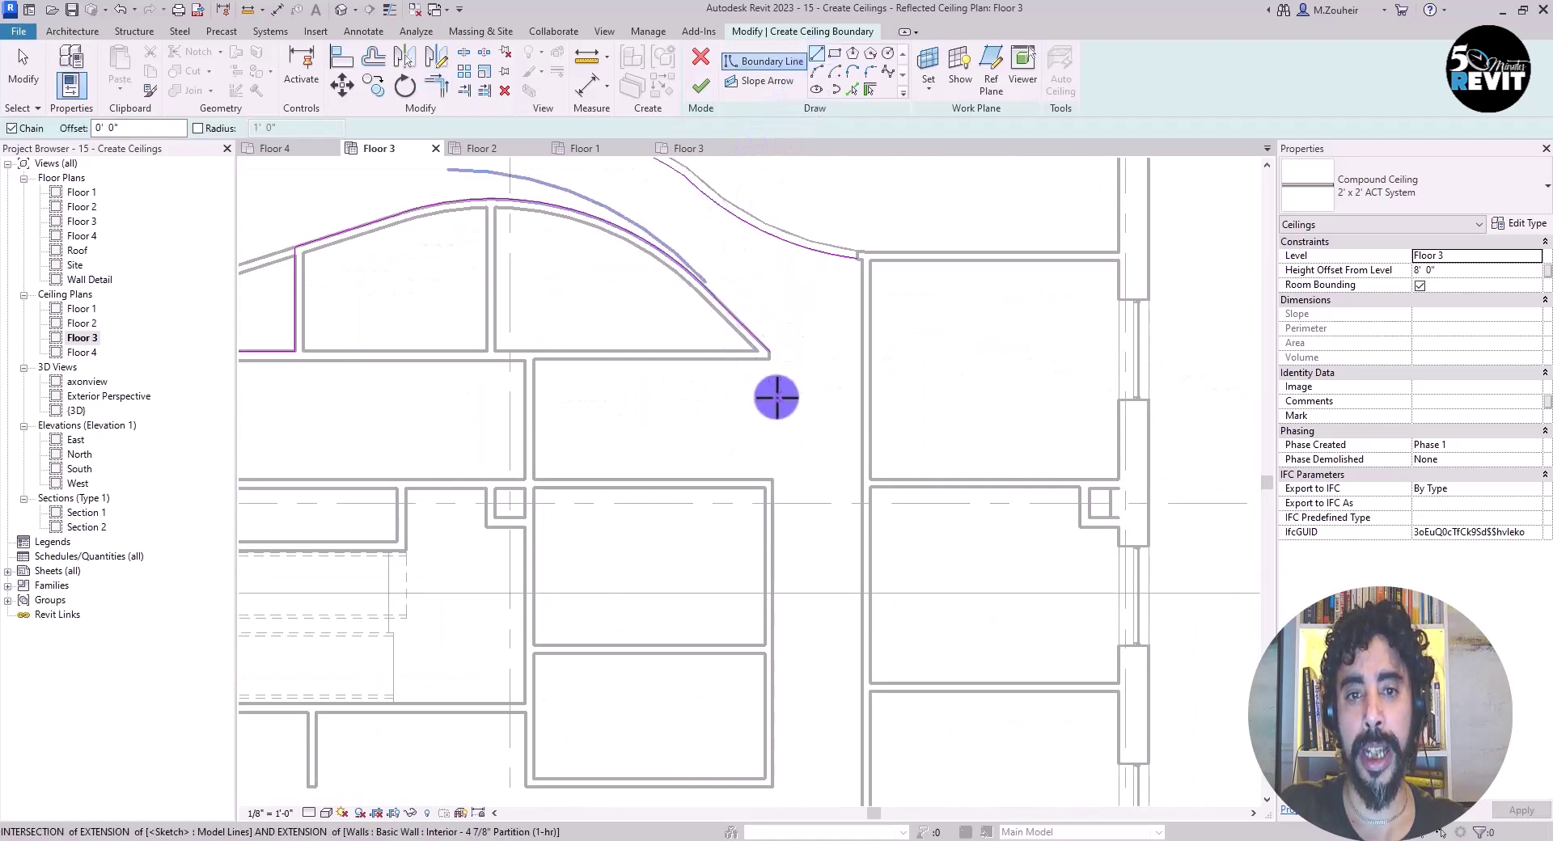
scroll(768, 356, up, 3)
click(764, 307)
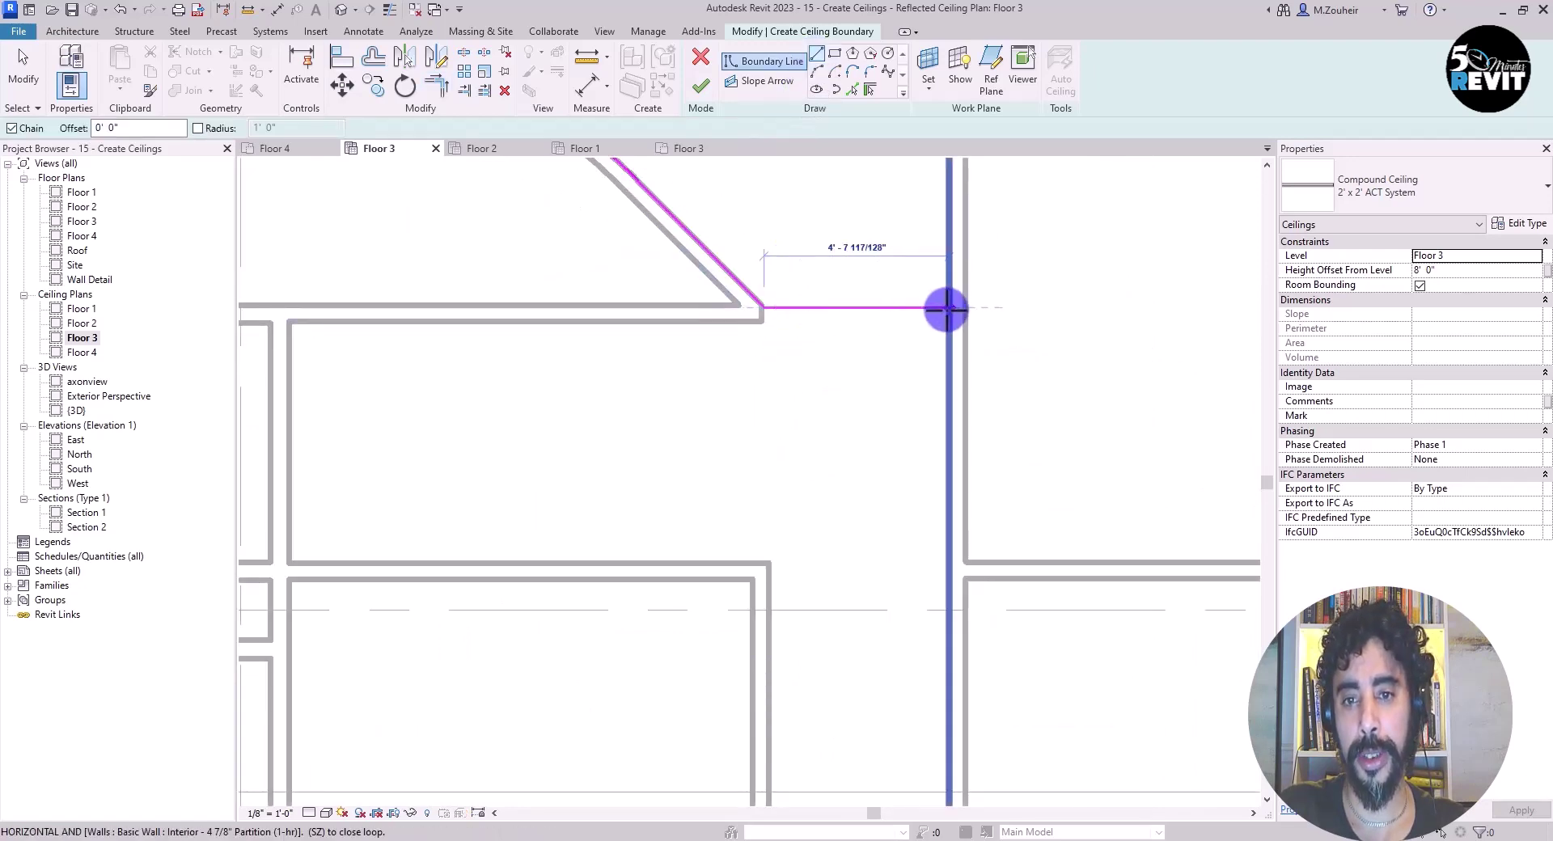
middle_drag(939, 312, 943, 619)
click(897, 525)
scroll(899, 518, up, 2)
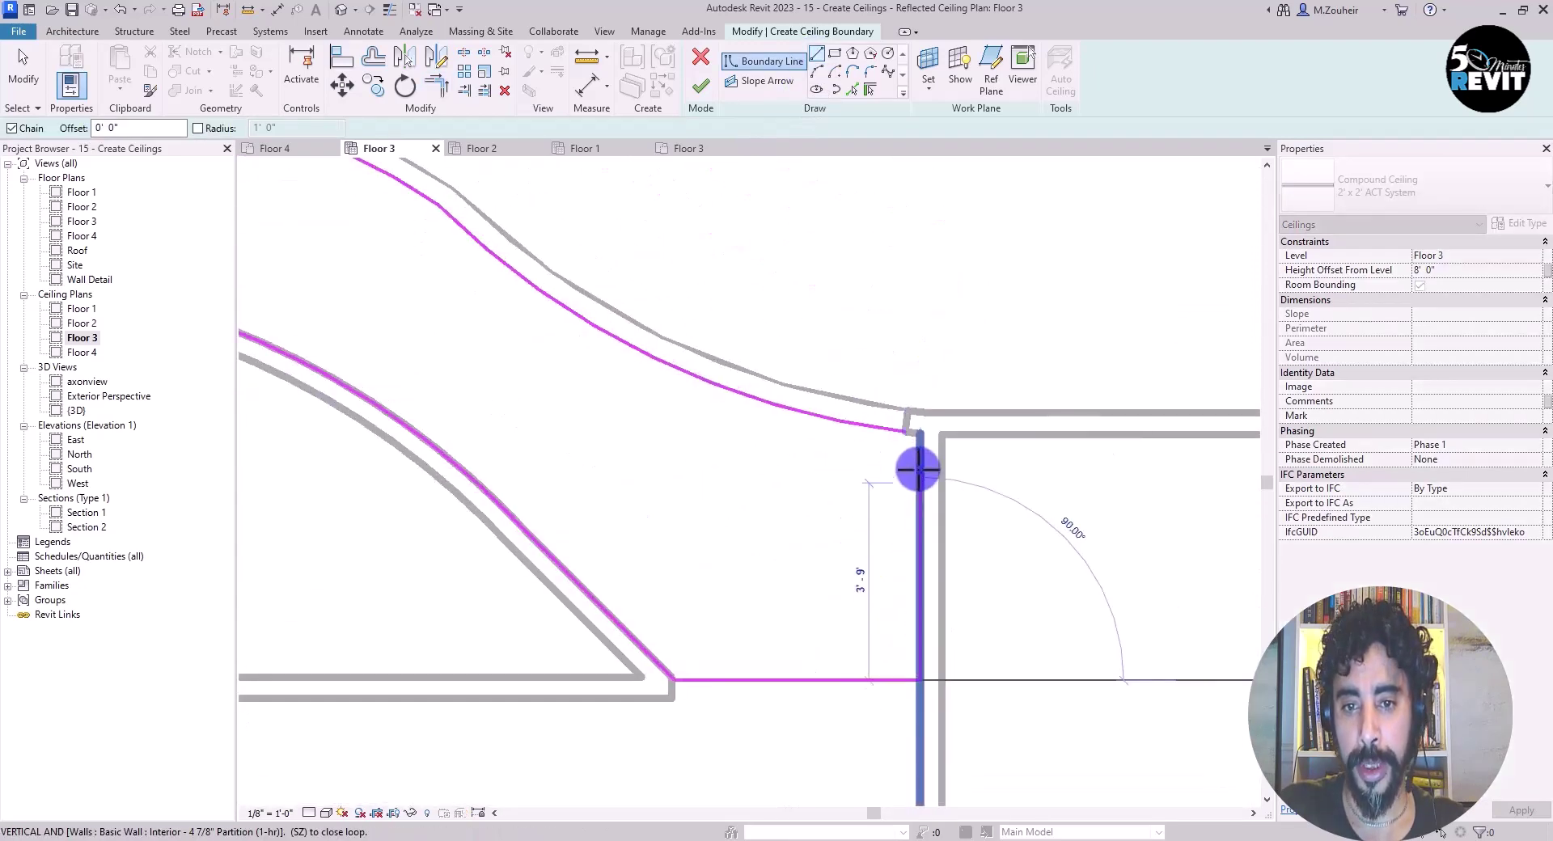
click(919, 458)
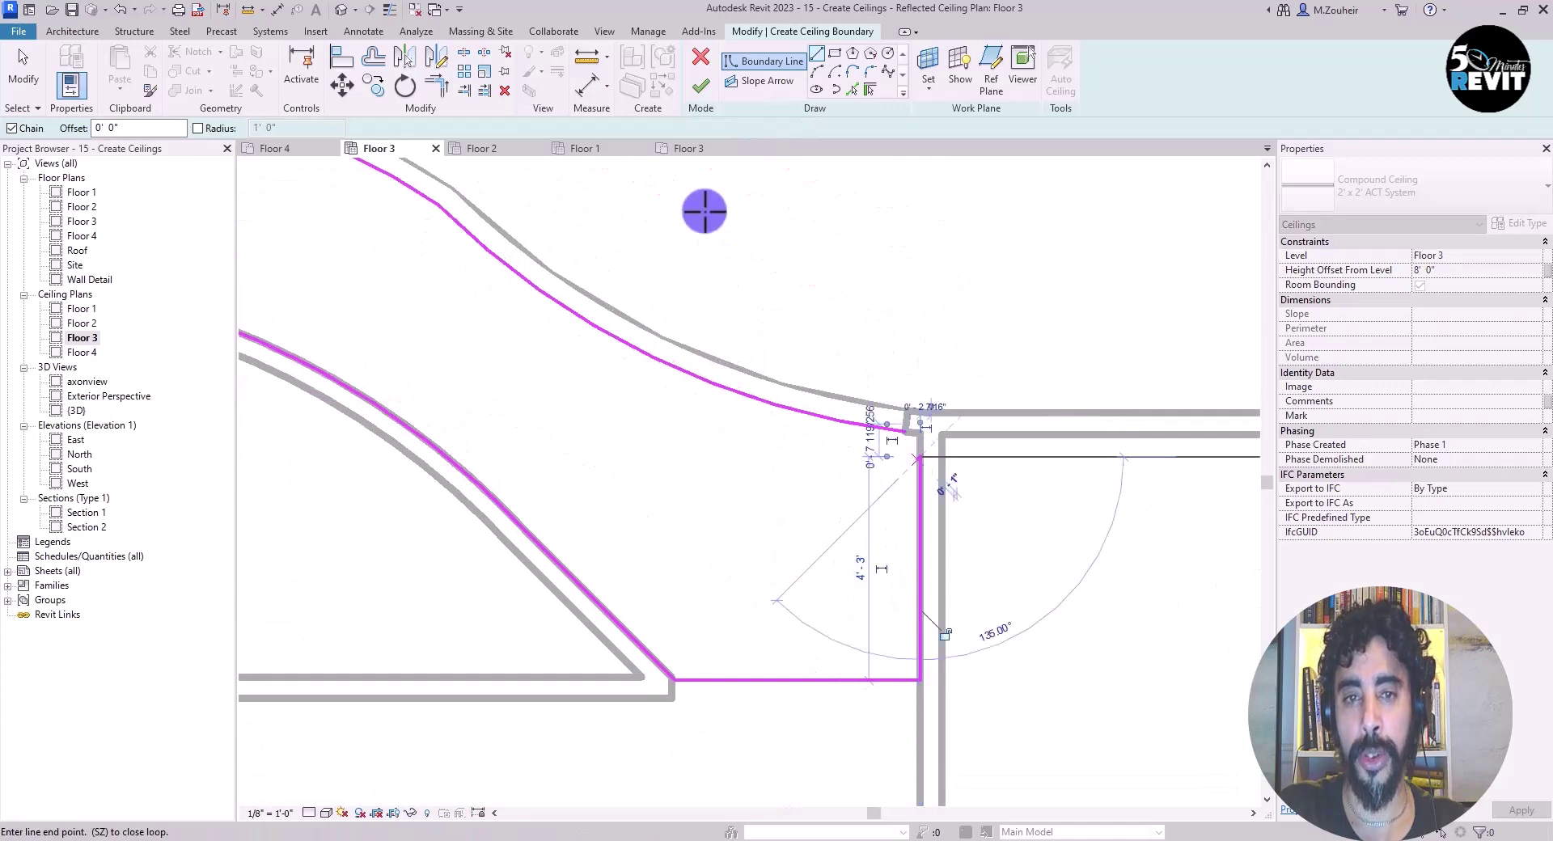
- Trim the vertical line to the upper curve and finish the 2' x 2' ACT System ceiling
click(433, 92)
click(870, 441)
click(917, 477)
scroll(808, 437, down, 4)
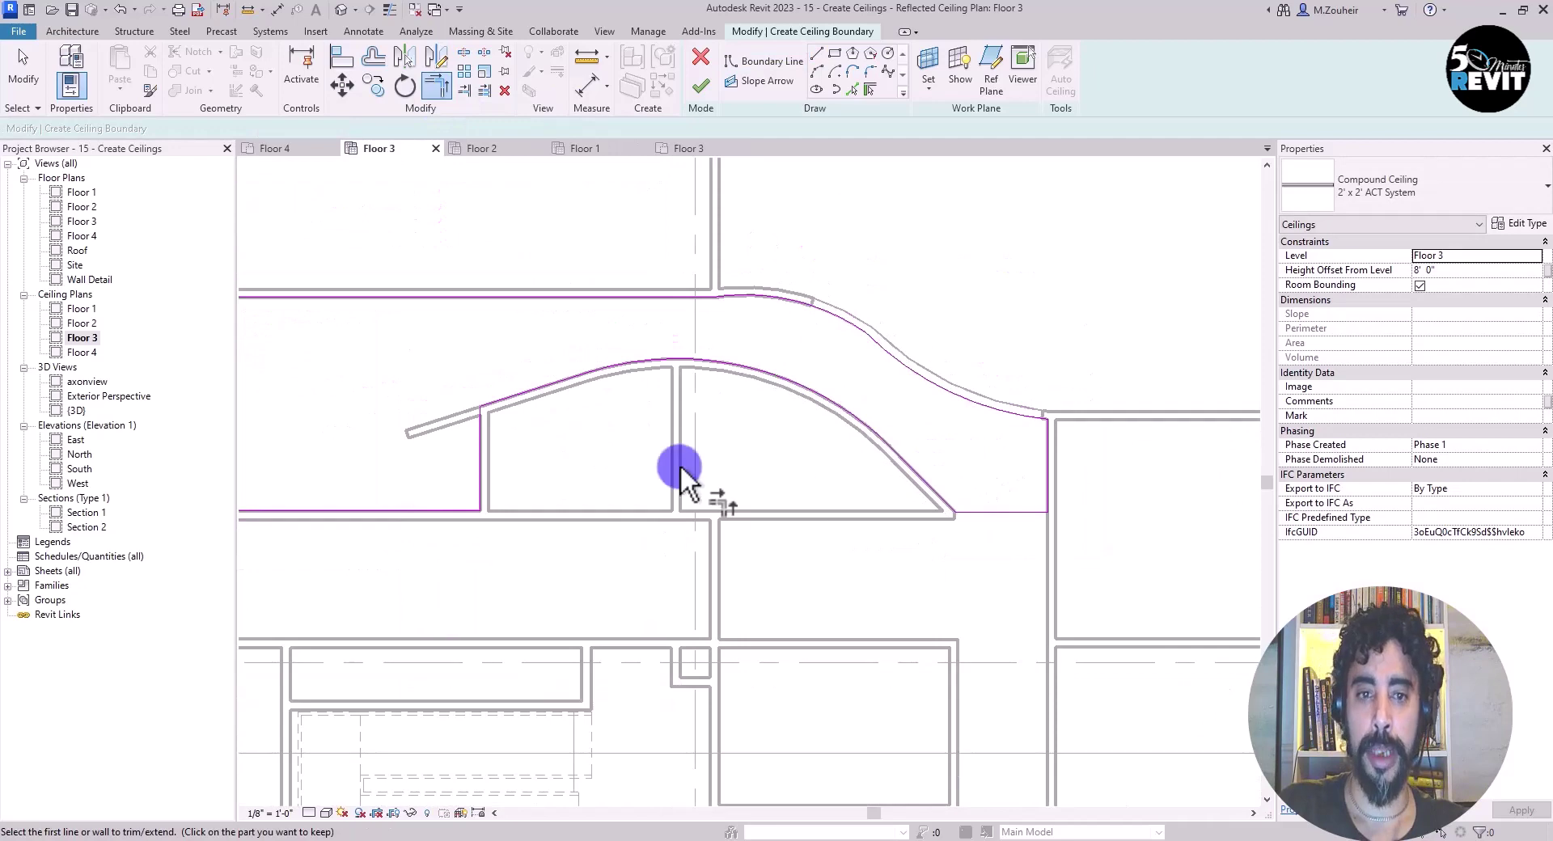
scroll(717, 527, down, 2)
scroll(696, 544, up, 1)
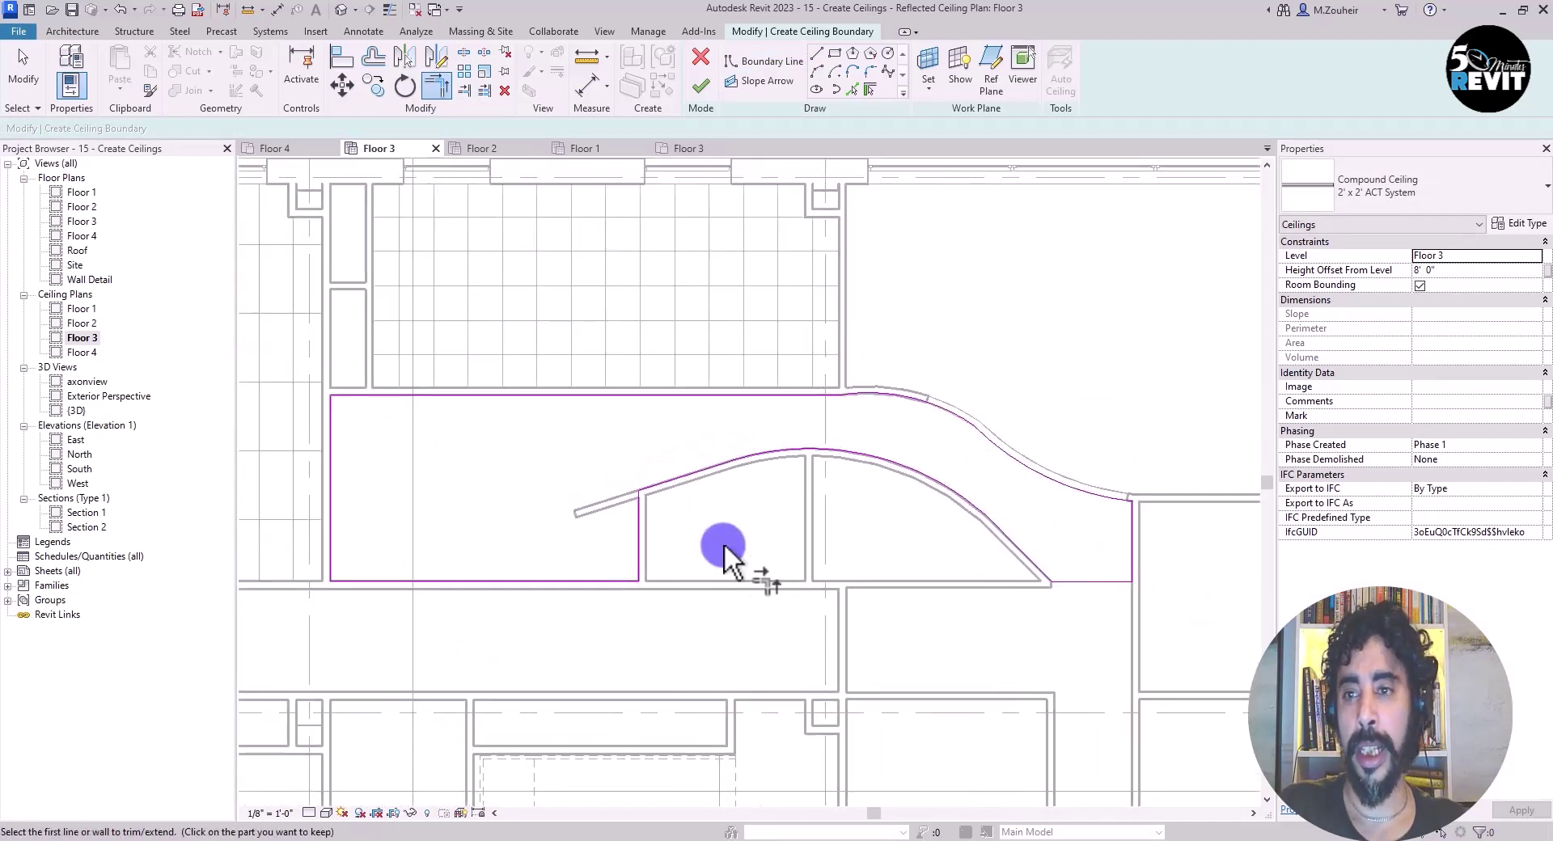
click(701, 86)
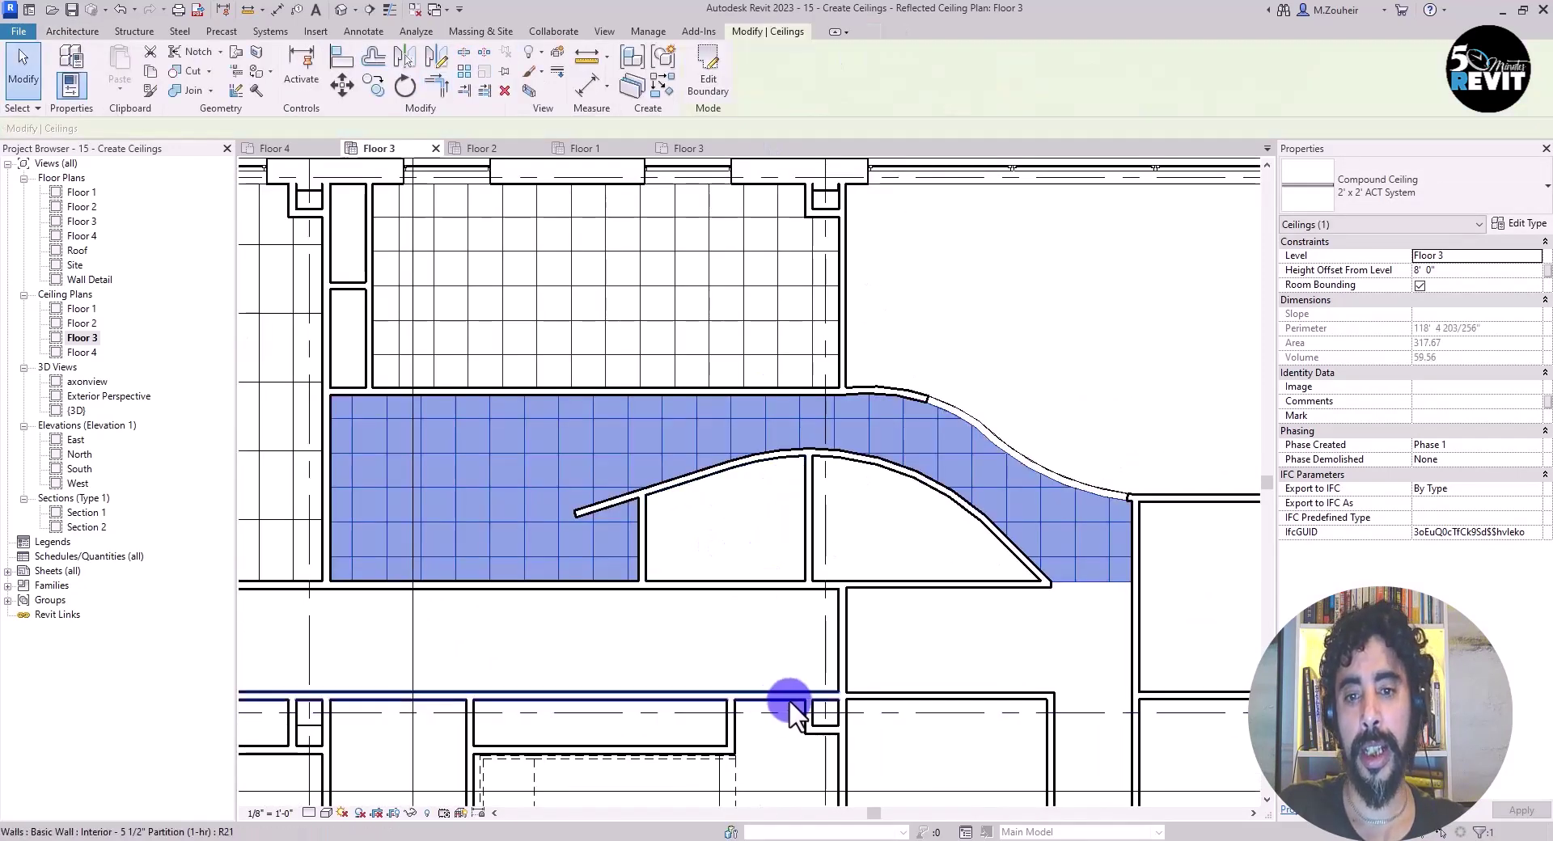
- Edit the corridor ACT ceiling's boundary to add a 3'-6" radius circular opening
scroll(935, 623, down, 1)
scroll(904, 595, up, 1)
middle_drag(481, 420, 656, 533)
scroll(641, 467, up, 3)
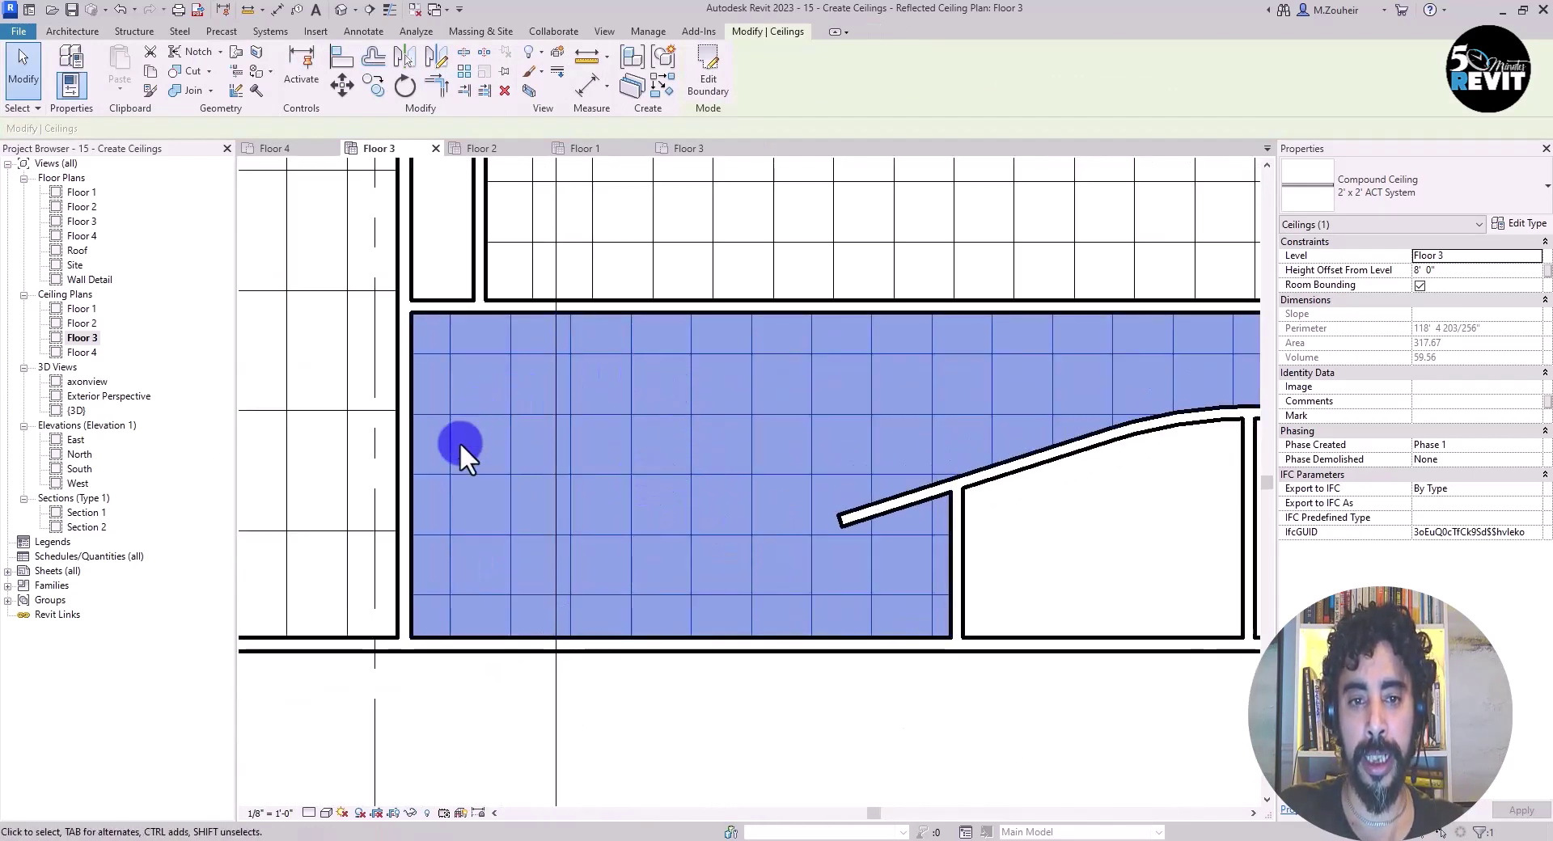
click(617, 383)
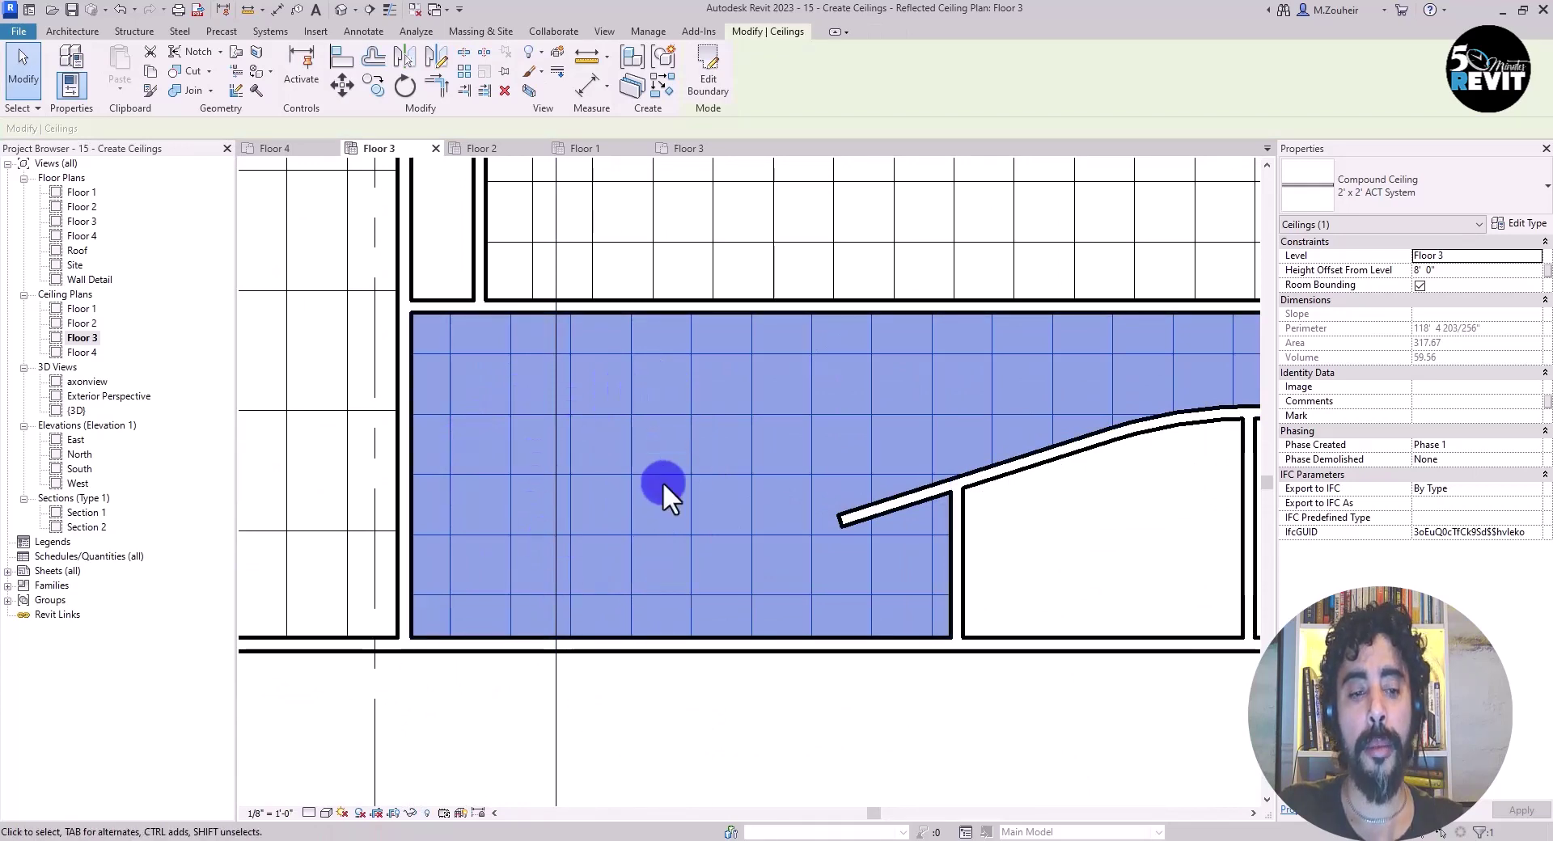
click(701, 99)
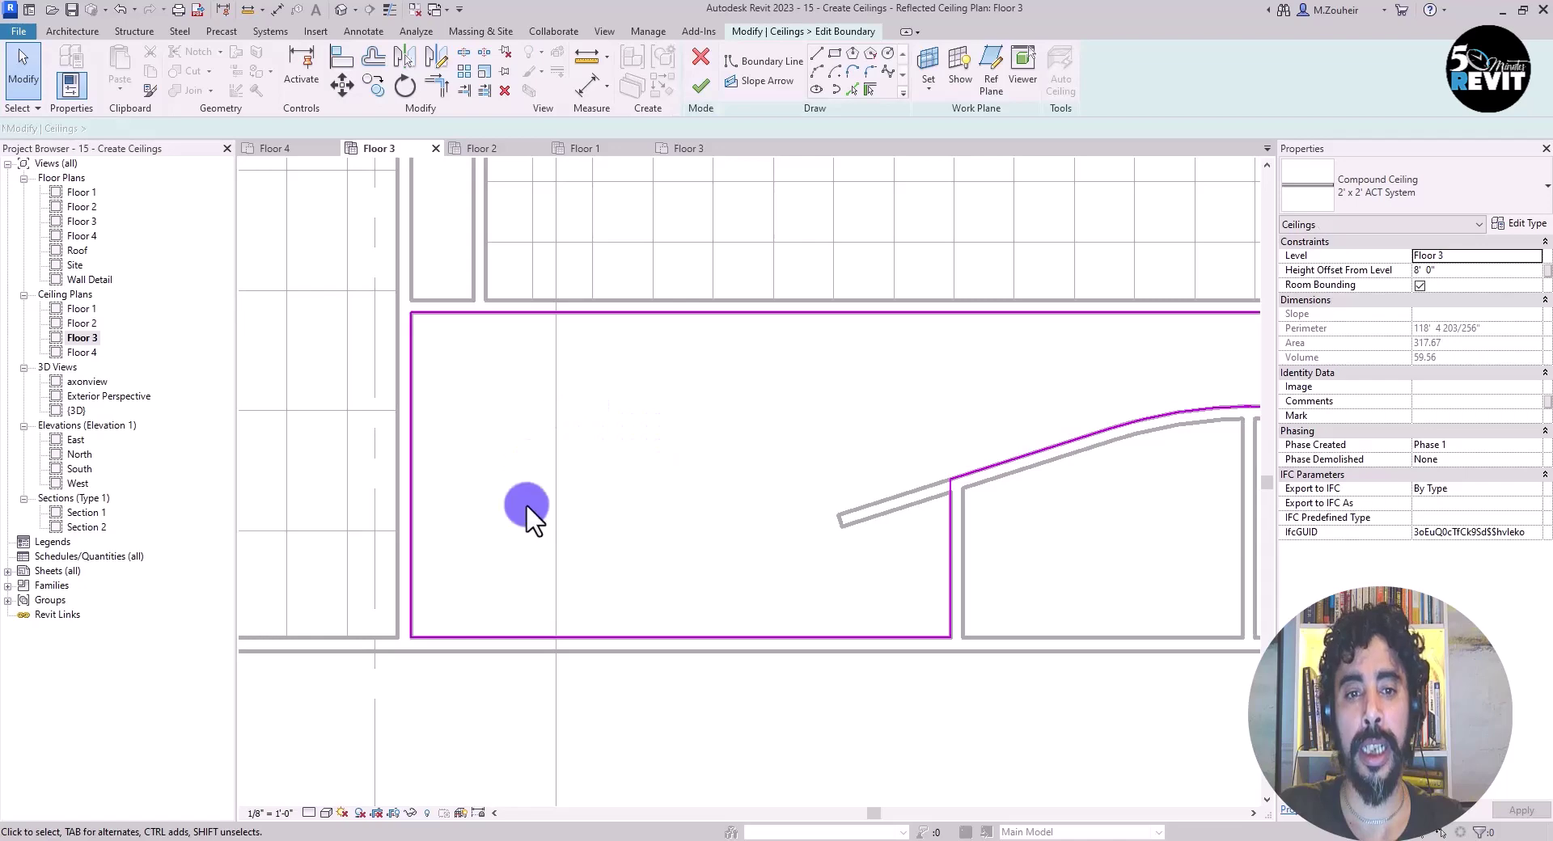
click(883, 55)
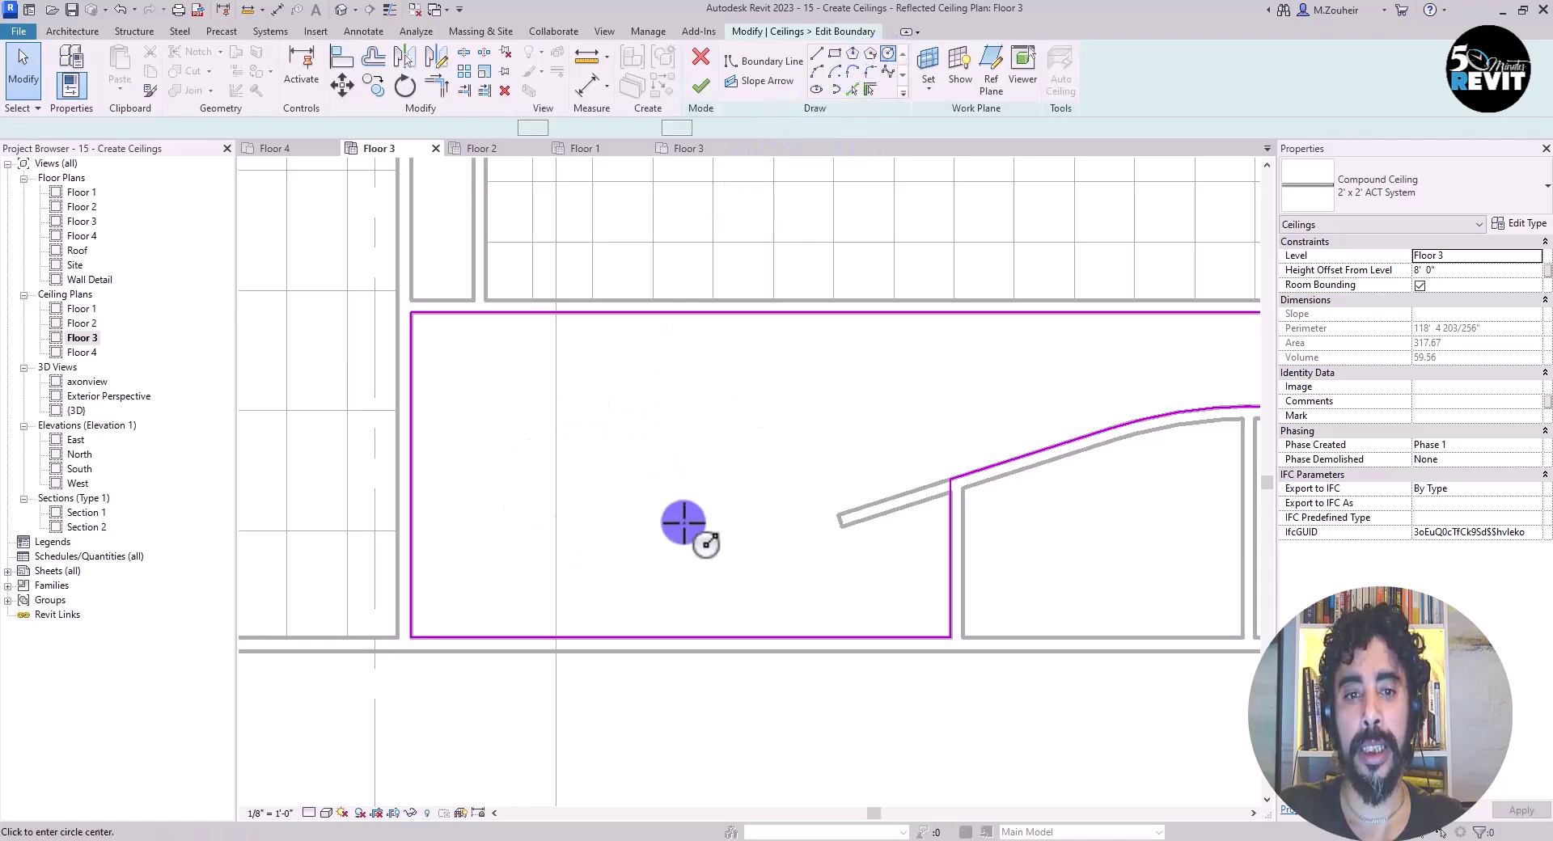
click(557, 469)
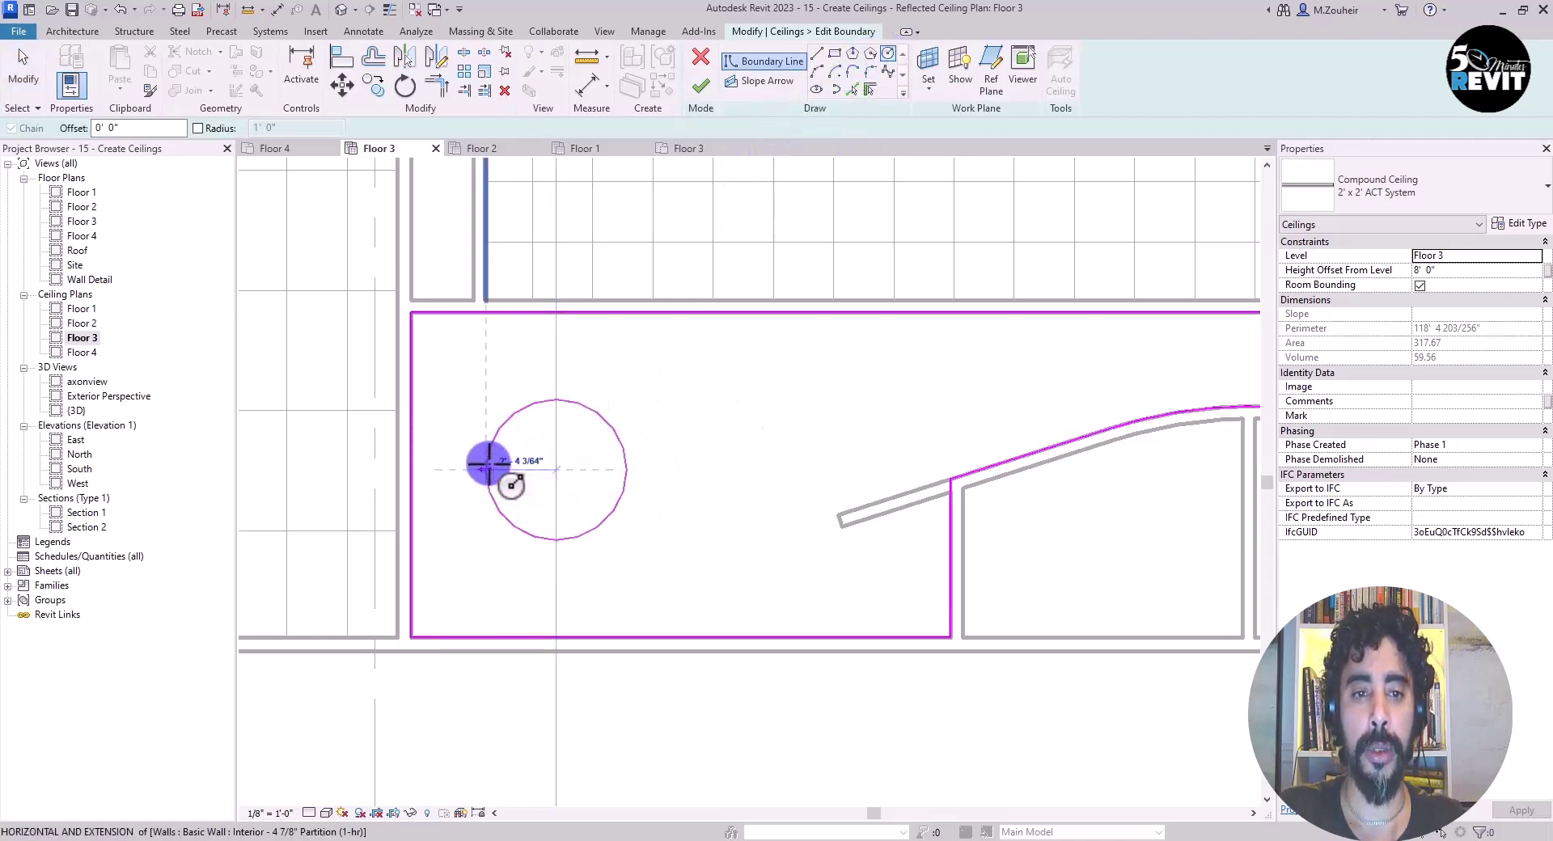
click(448, 465)
click(436, 86)
click(697, 85)
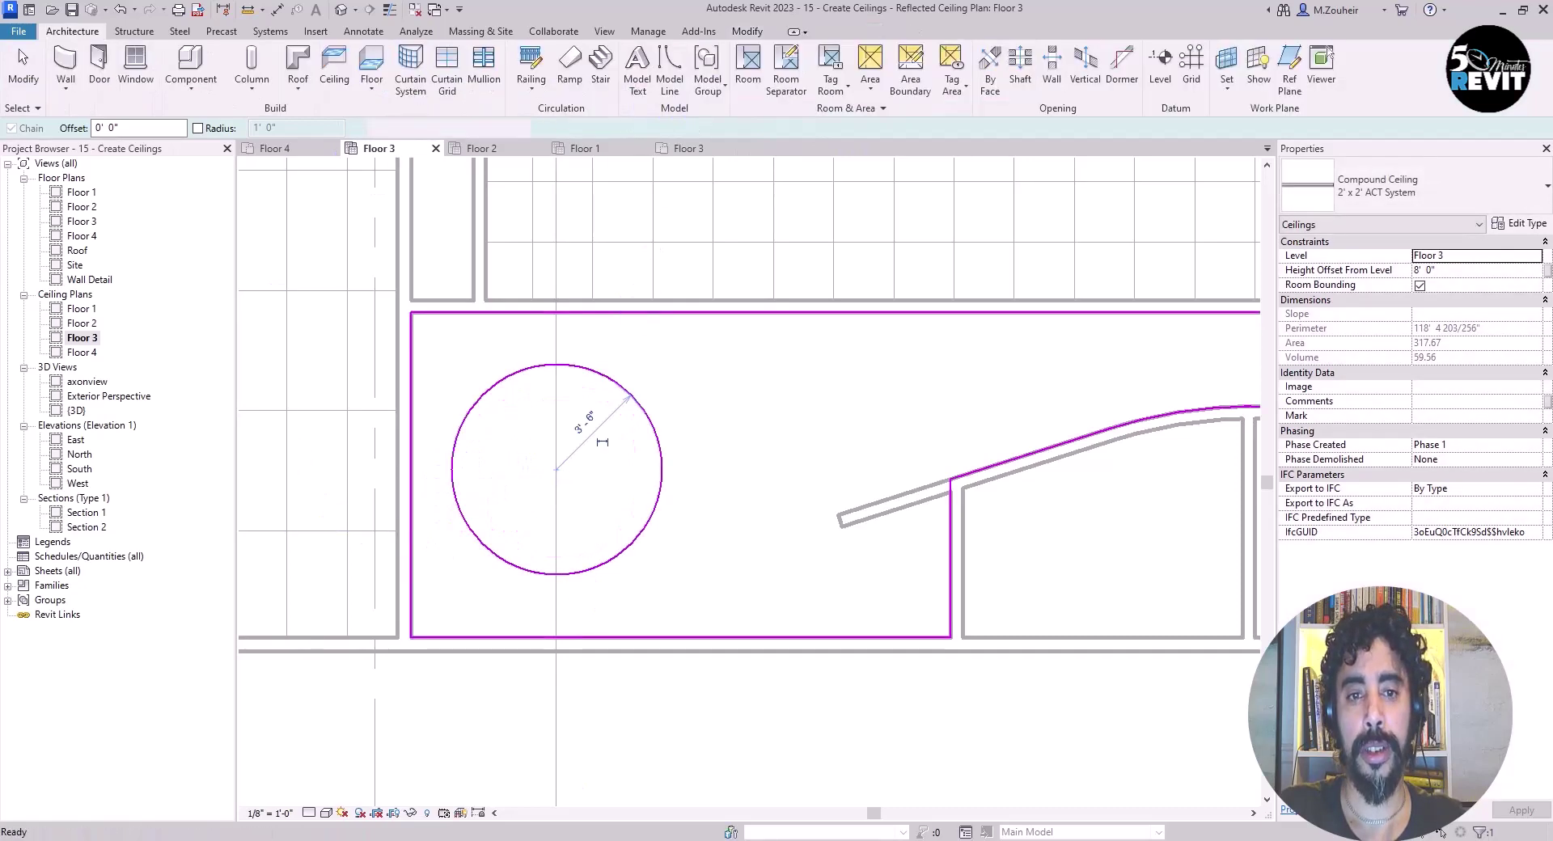
click(569, 786)
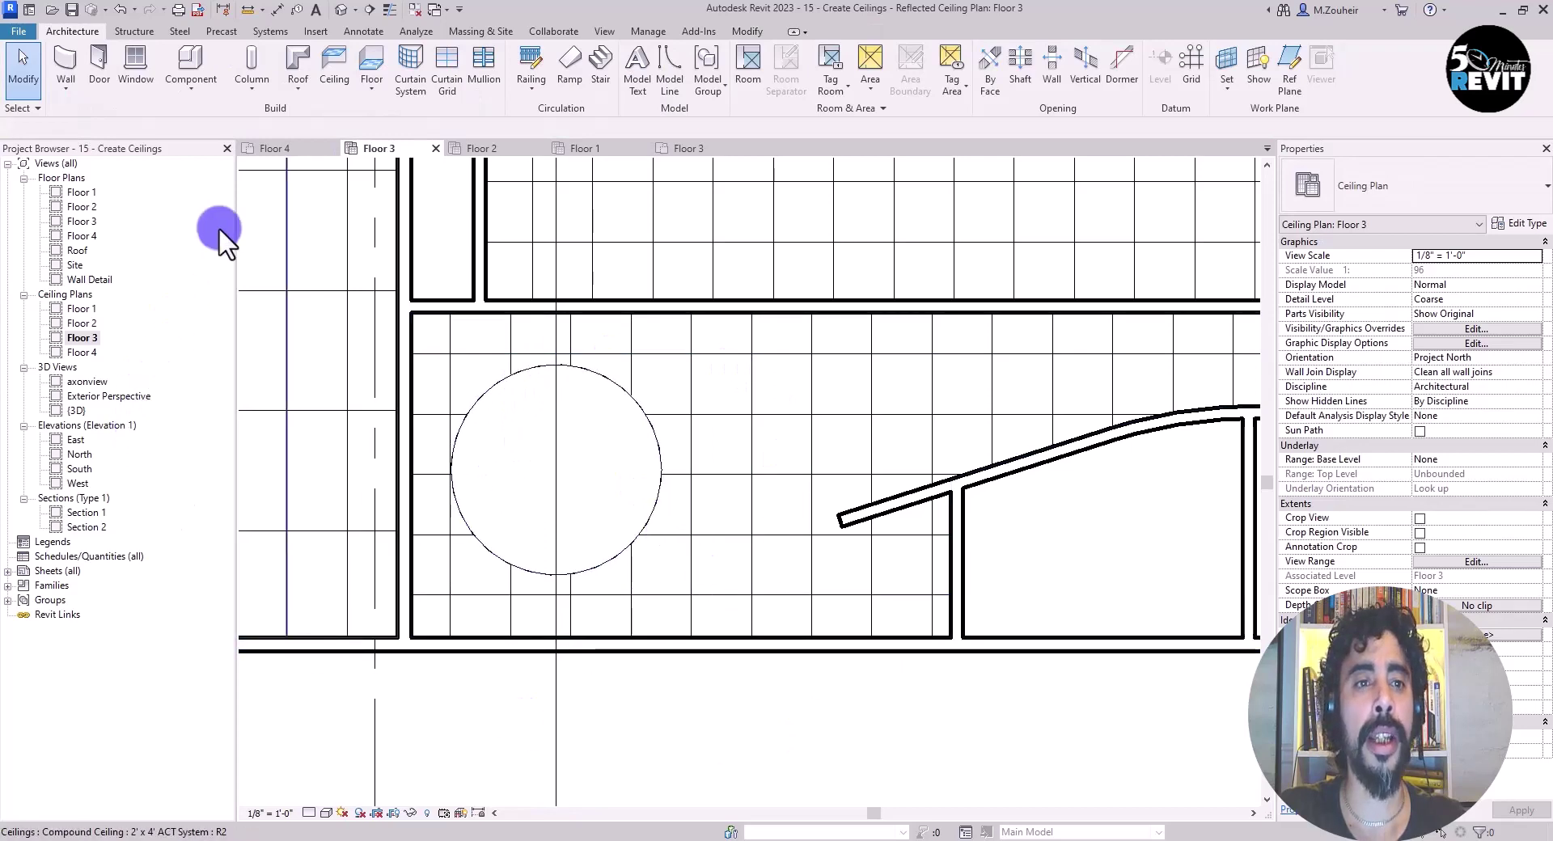
- Create a GWB on Mtl. Stud ceiling by picking the circular opening's edge as its boundary
click(329, 57)
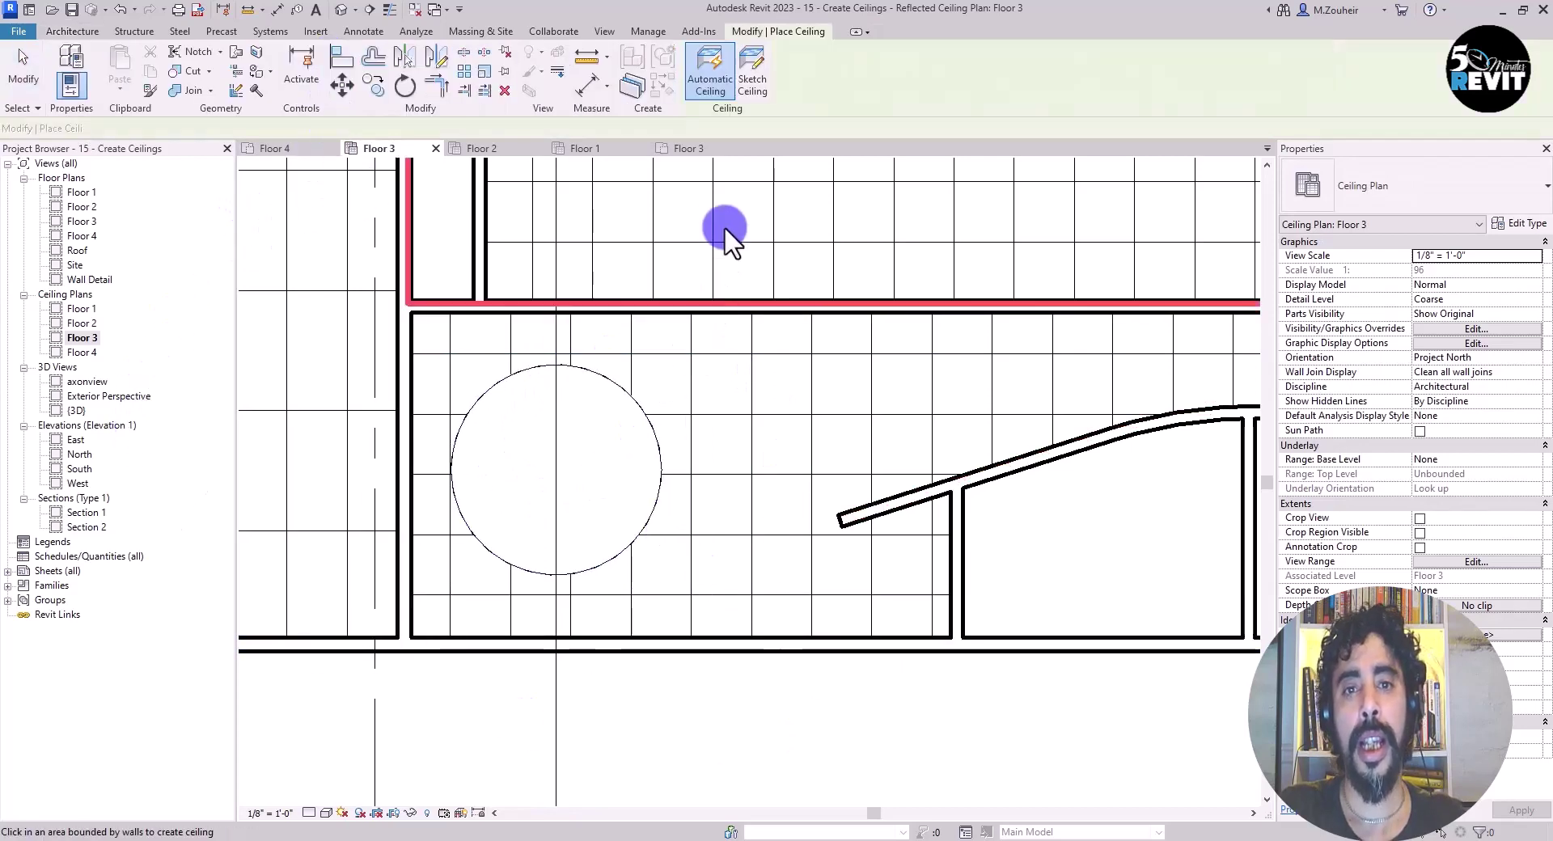
click(1415, 186)
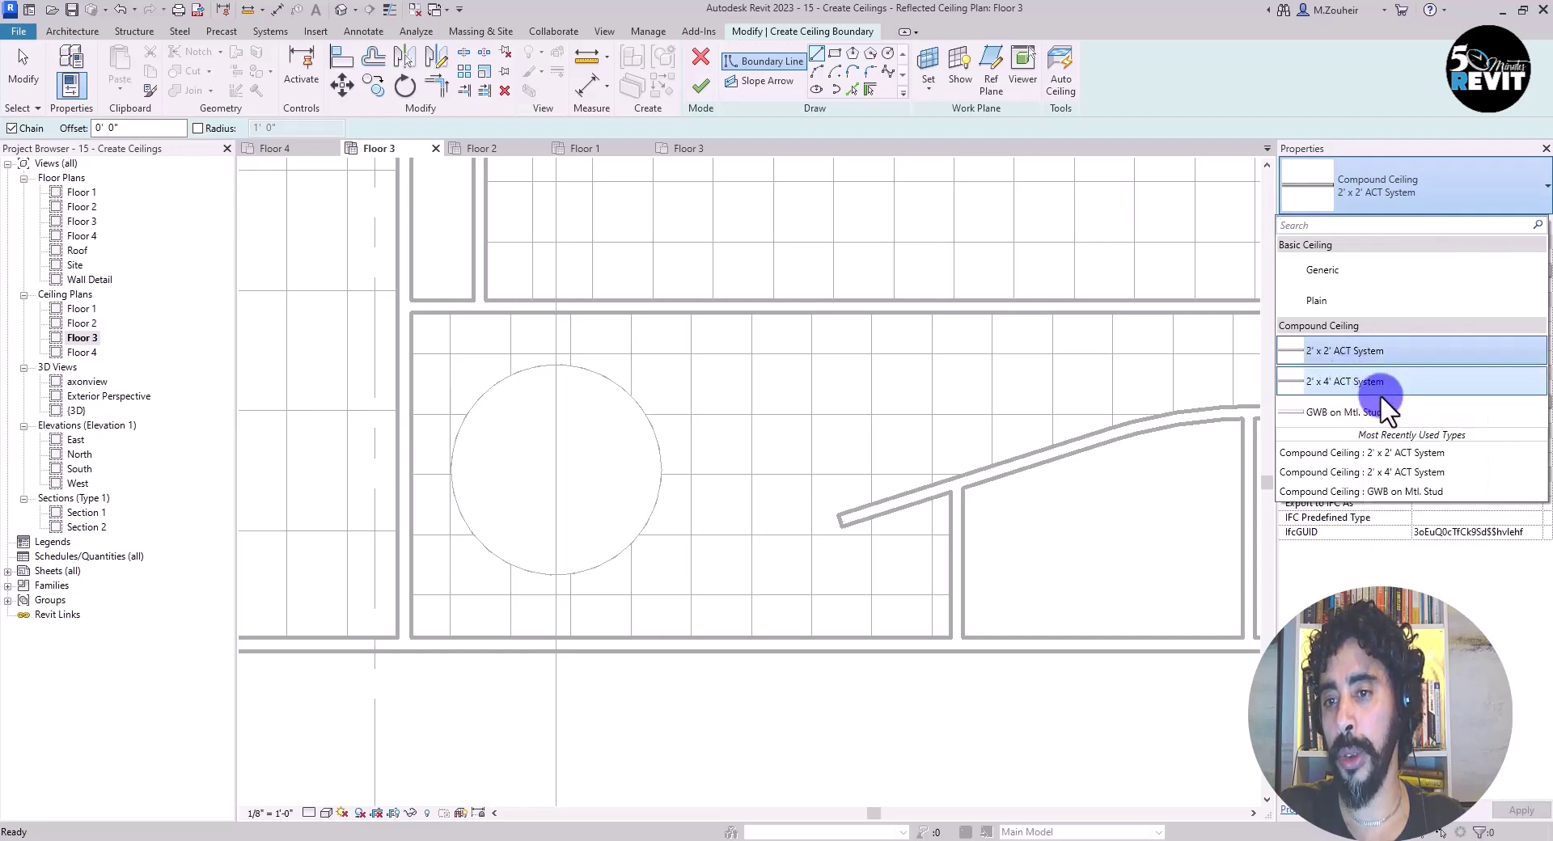
click(1327, 411)
middle_drag(748, 461, 789, 530)
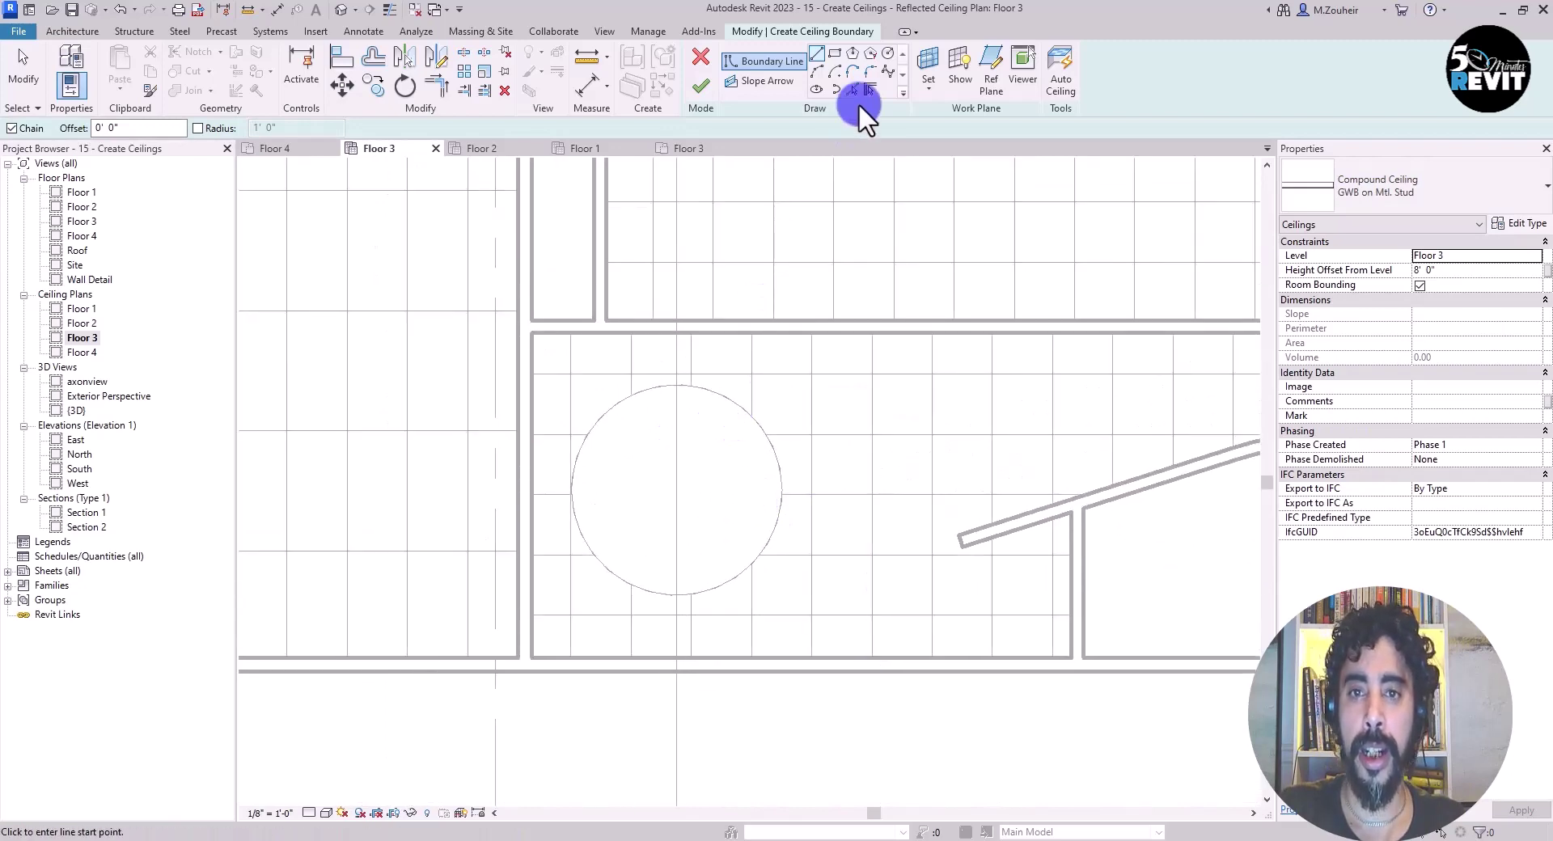
click(854, 83)
click(739, 577)
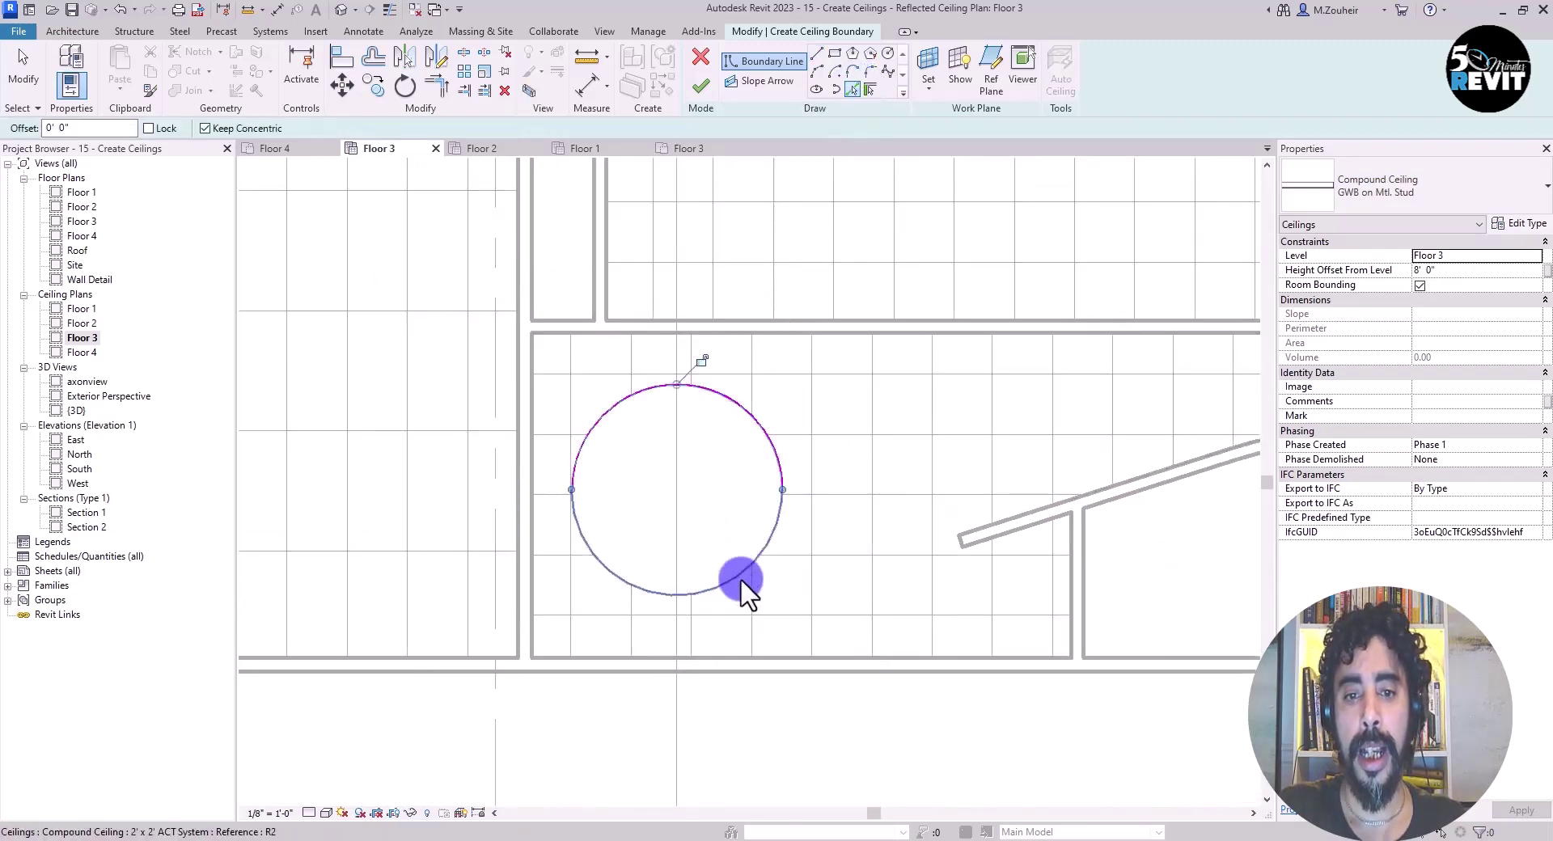
click(700, 84)
scroll(692, 404, down, 2)
middle_drag(702, 635, 780, 592)
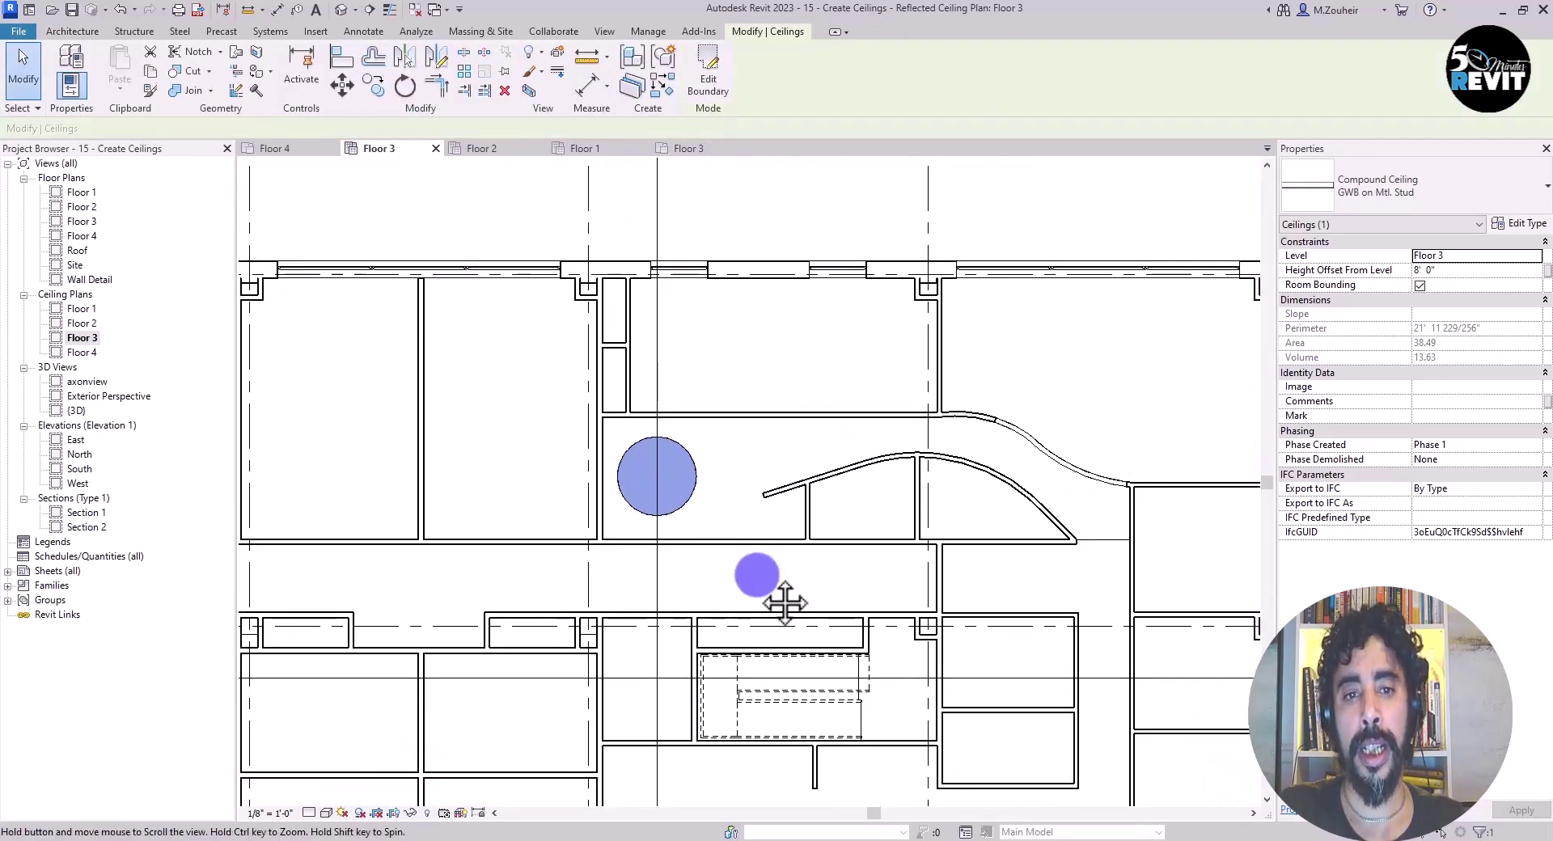
- Window-select the rooms with the new ceilings and open a Selection Box 3D view around them
scroll(780, 593, down, 1)
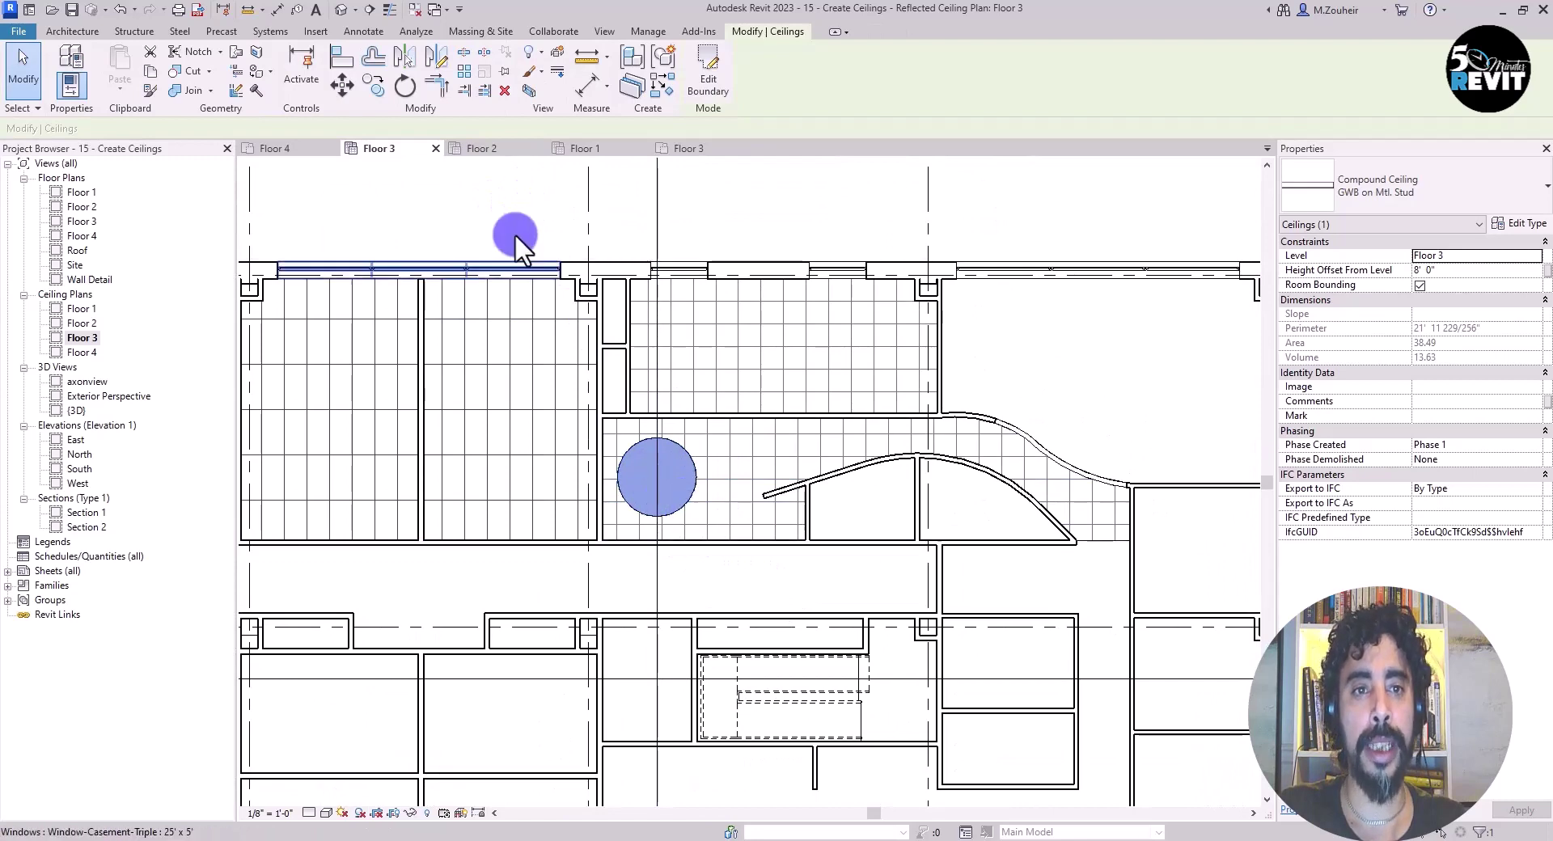
click(527, 199)
drag(527, 199, 1056, 612)
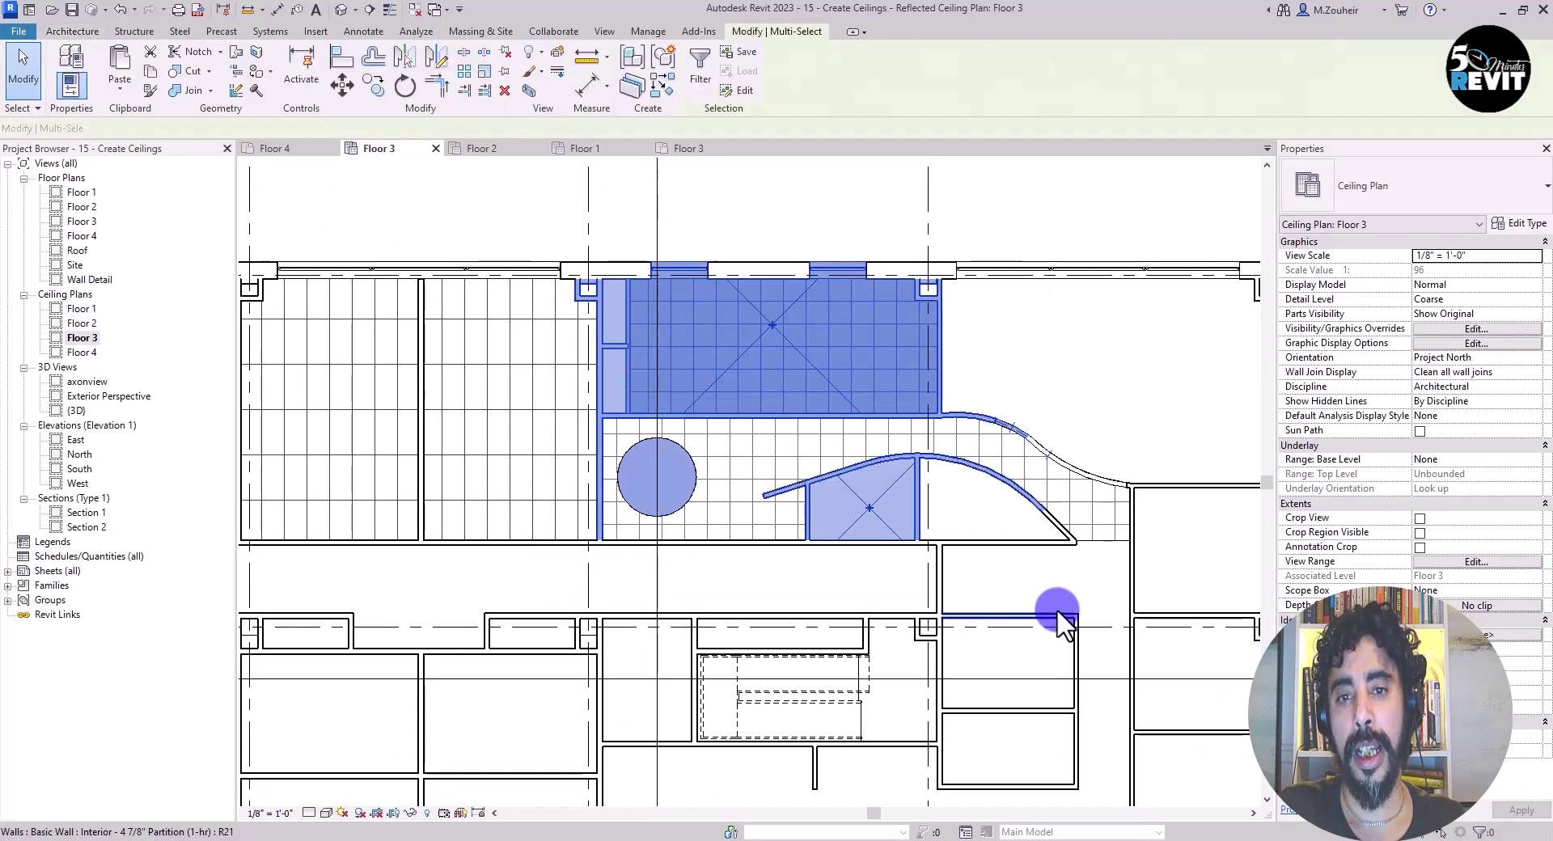
click(531, 91)
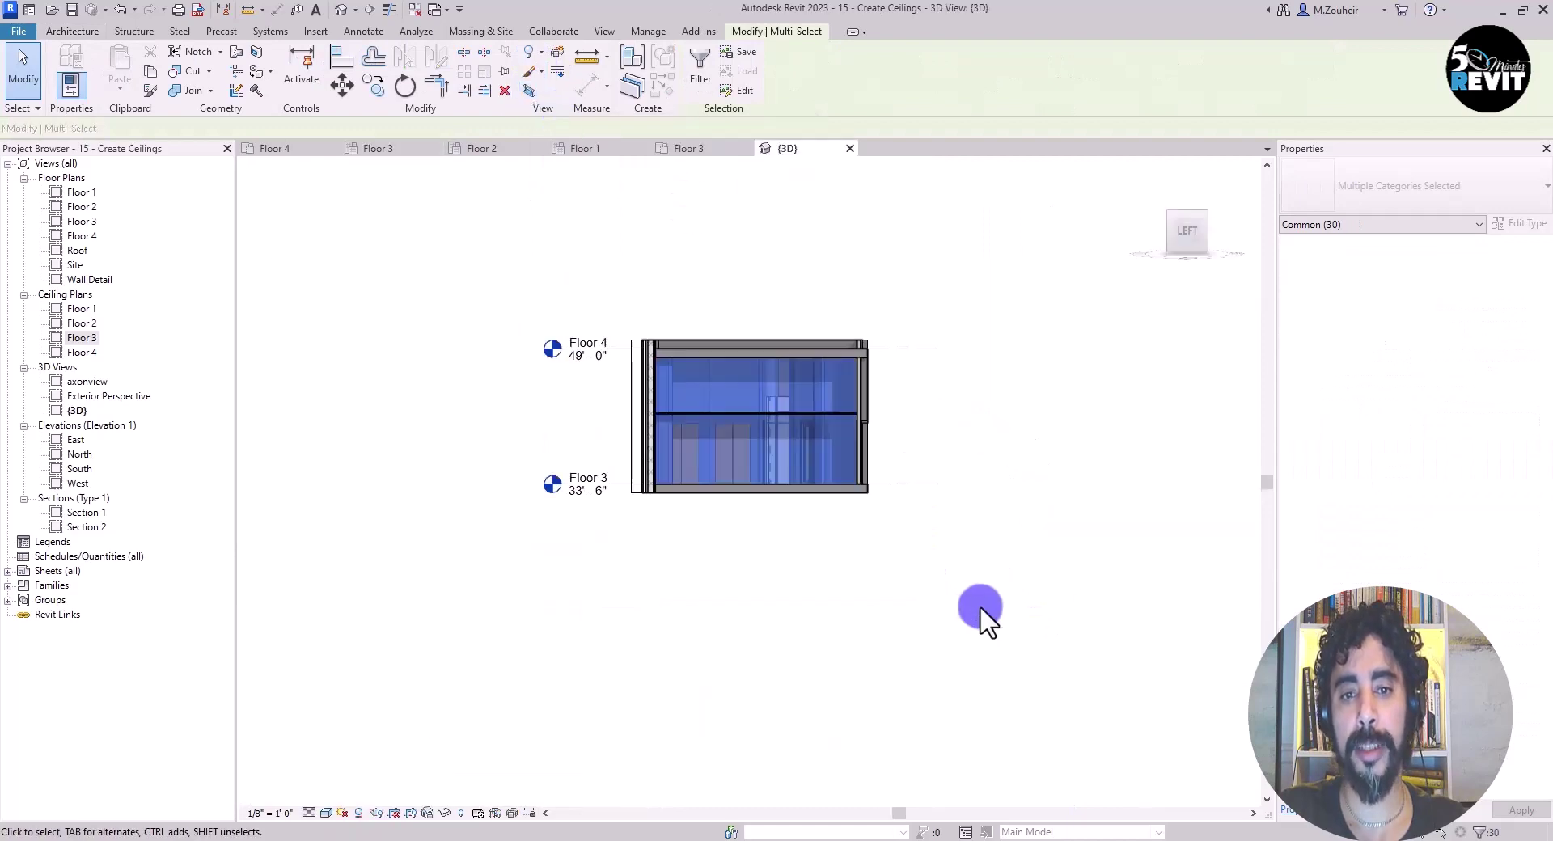
- Orbit to a front-right isometric and pull the section box in to cut the building open
shift+middle_drag(830, 604, 897, 695)
scroll(901, 422, up, 3)
click(959, 621)
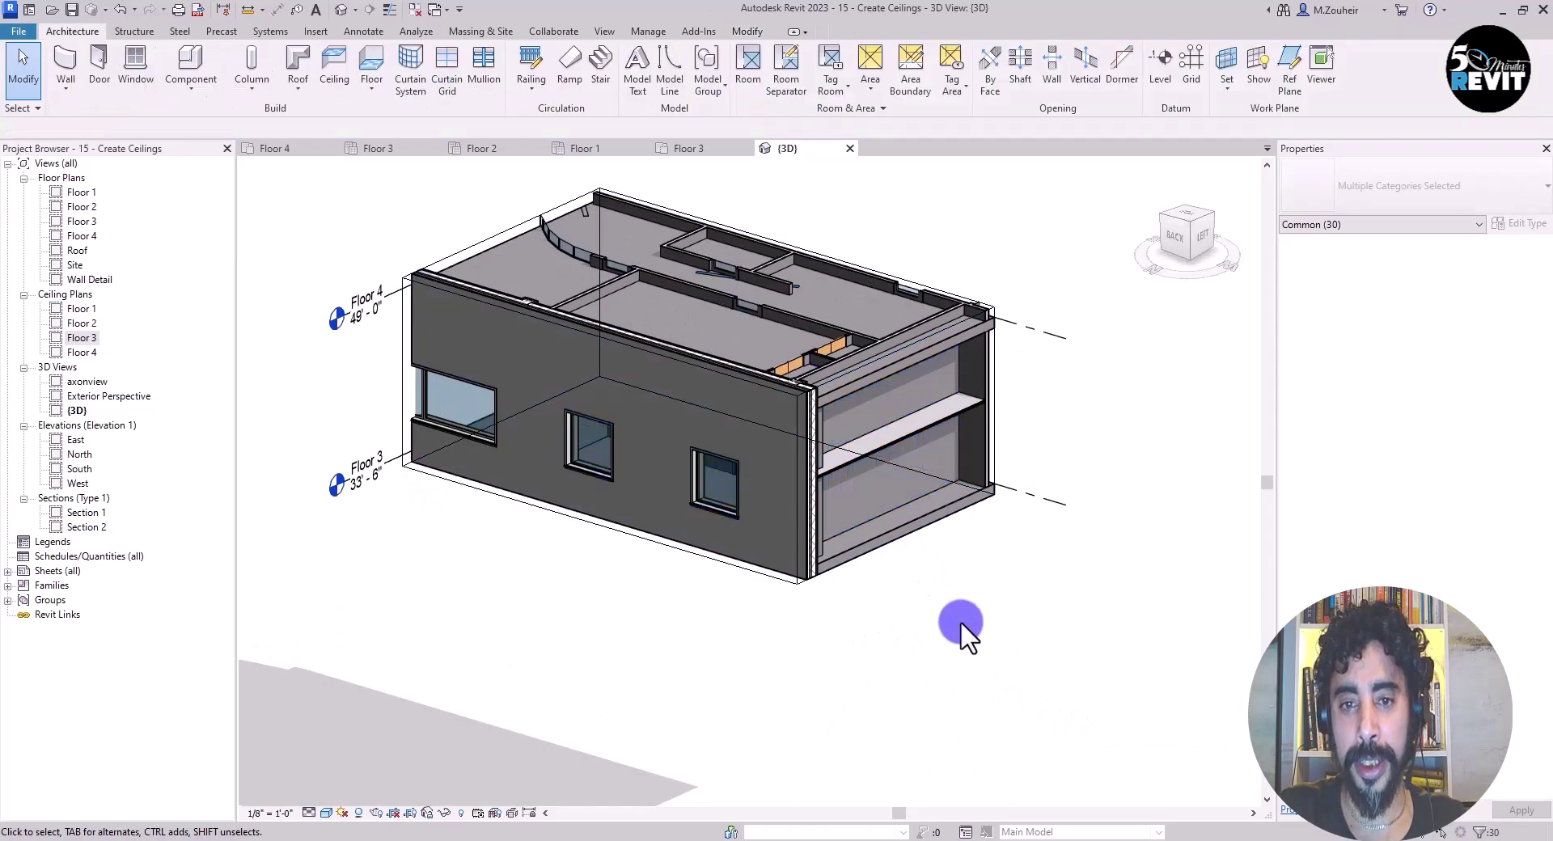
click(399, 355)
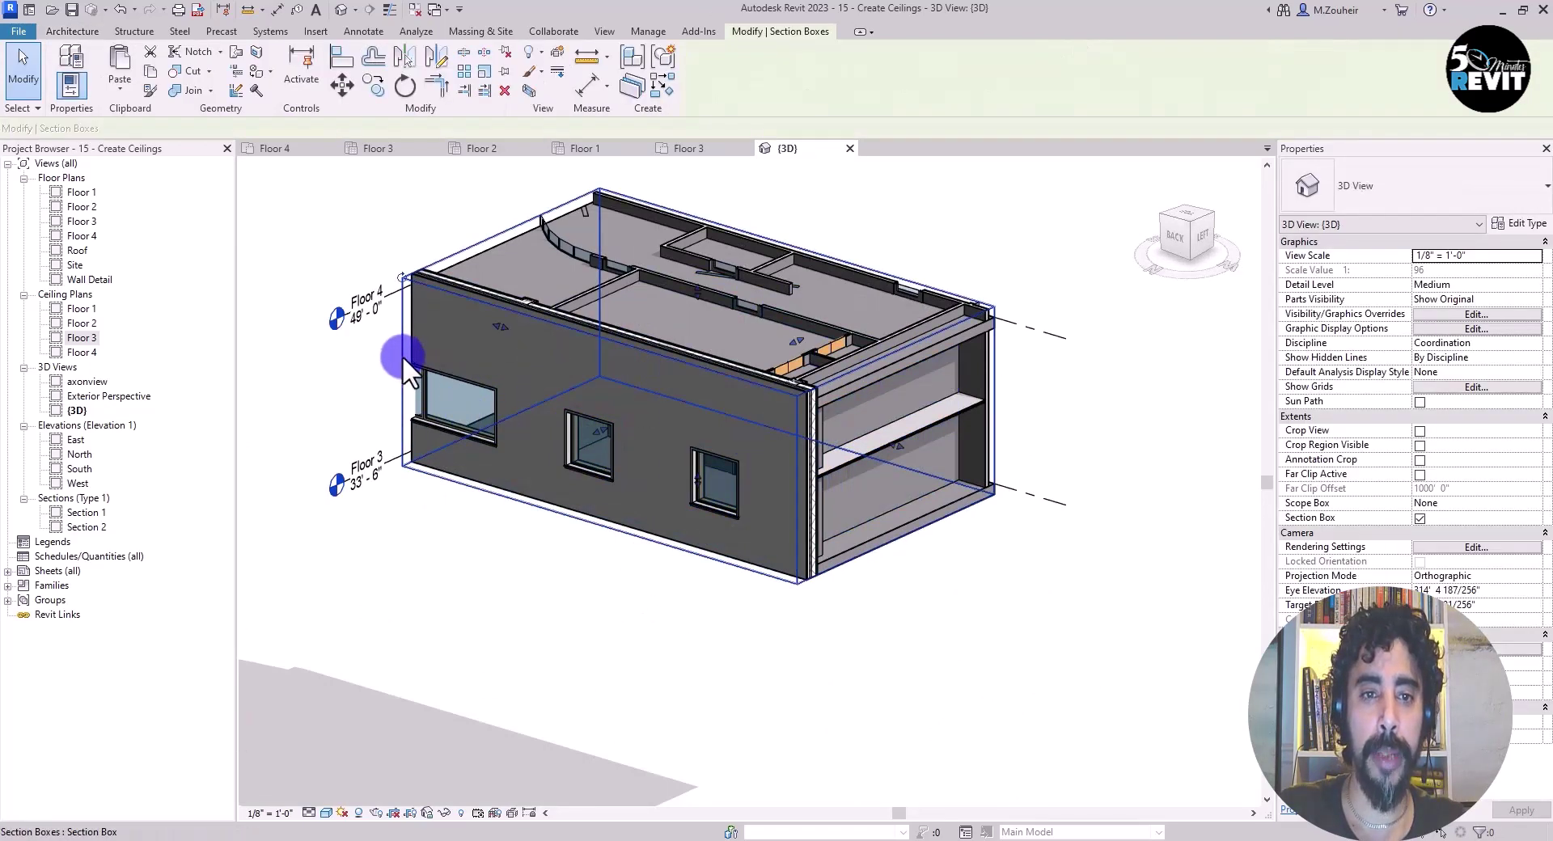
shift+middle_drag(685, 632, 1075, 596)
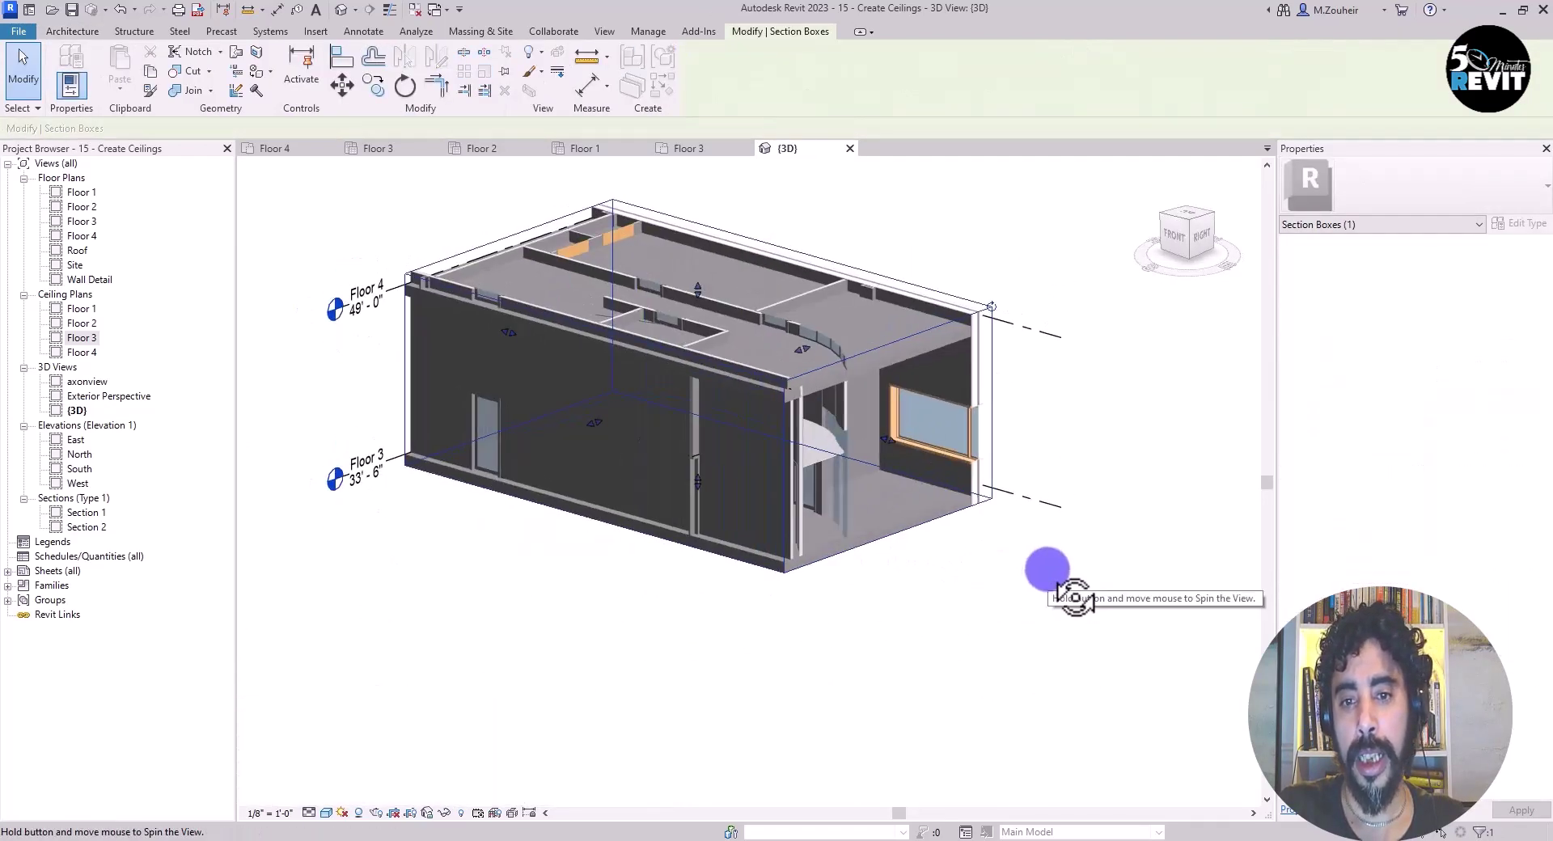
drag(891, 439, 667, 244)
- Orbit to a side view, select the ceiling with the round GWB island, and view it in perspective
shift+middle_drag(869, 629, 614, 582)
scroll(526, 365, up, 4)
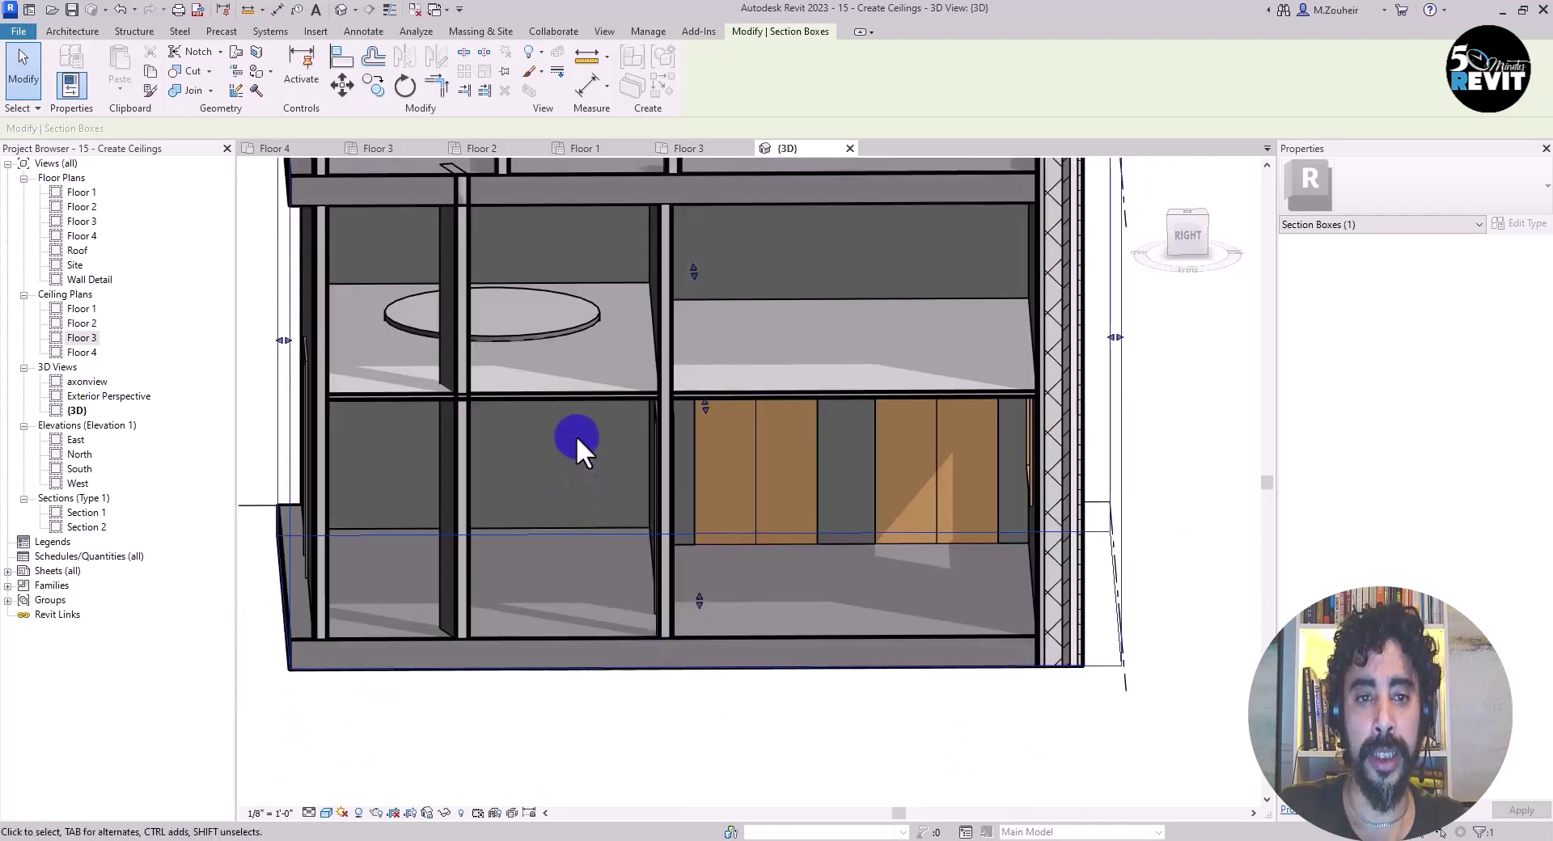
click(580, 390)
shift+middle_drag(648, 530, 788, 741)
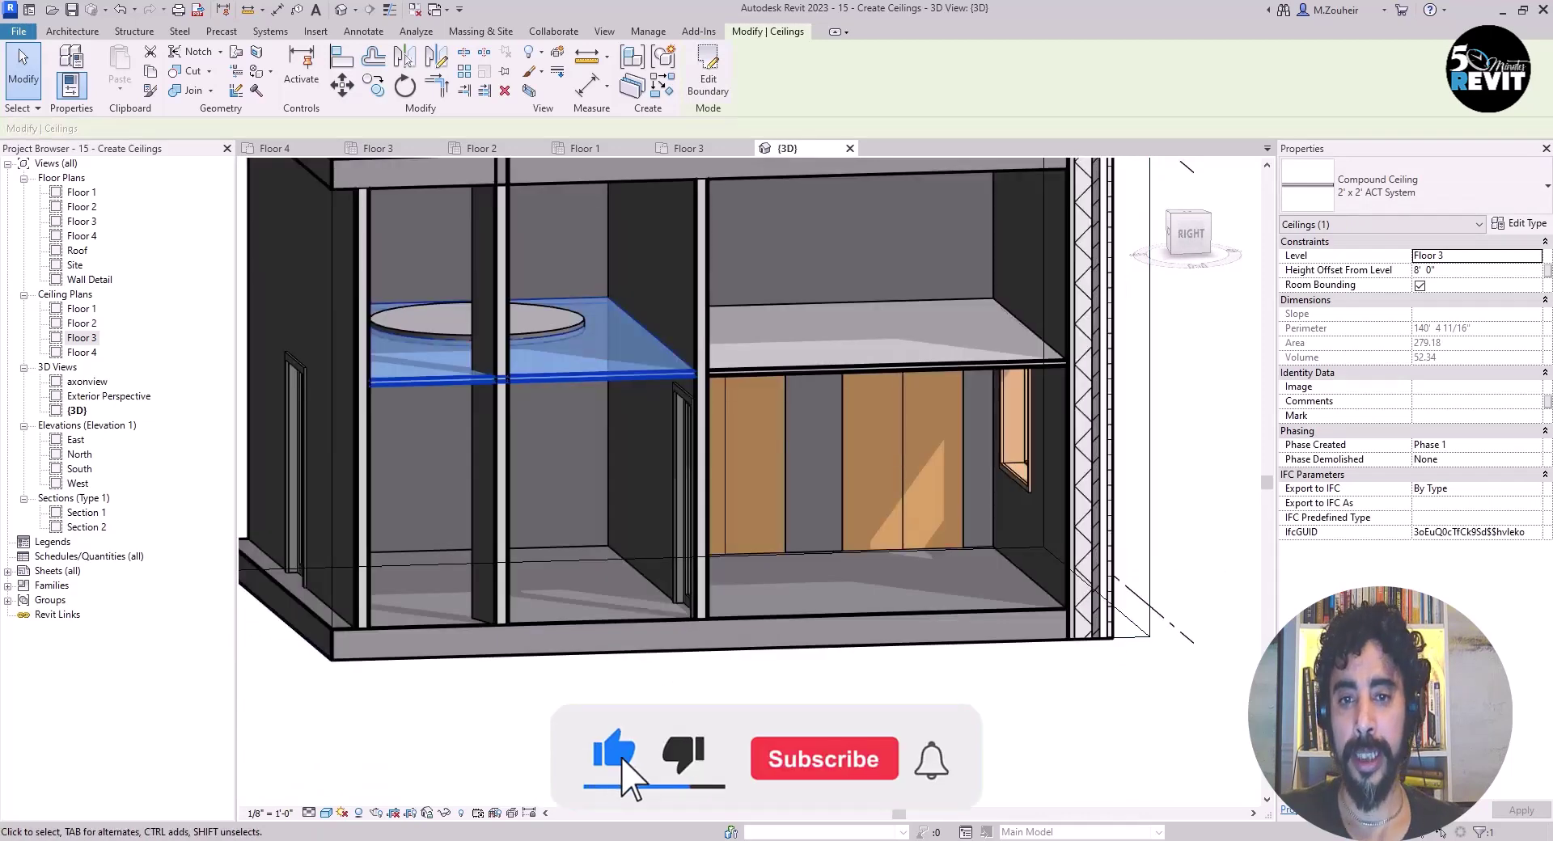